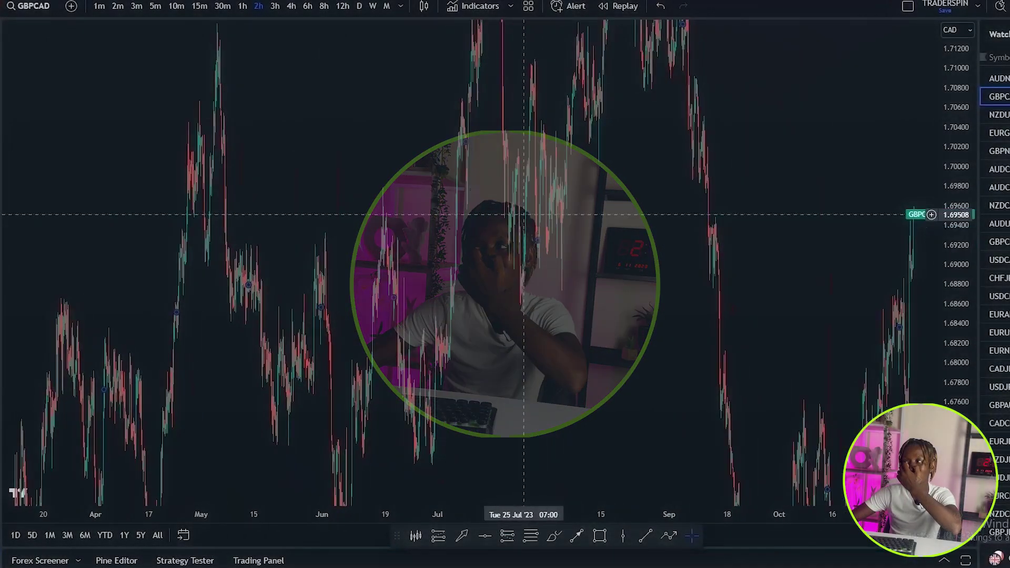
Start a bar replay on the two-hour GBPCAD chart from the early-November pullback low just before the sharp rally.
{"action": "left_click_drag", "start_coordinate": [956, 173], "coordinate": [957, 448]}
{"action": "left_click_drag", "start_coordinate": [844, 410], "coordinate": [629, 371]}
{"action": "scroll", "coordinate": [589, 357], "scroll_direction": "up", "scroll_amount": 15}
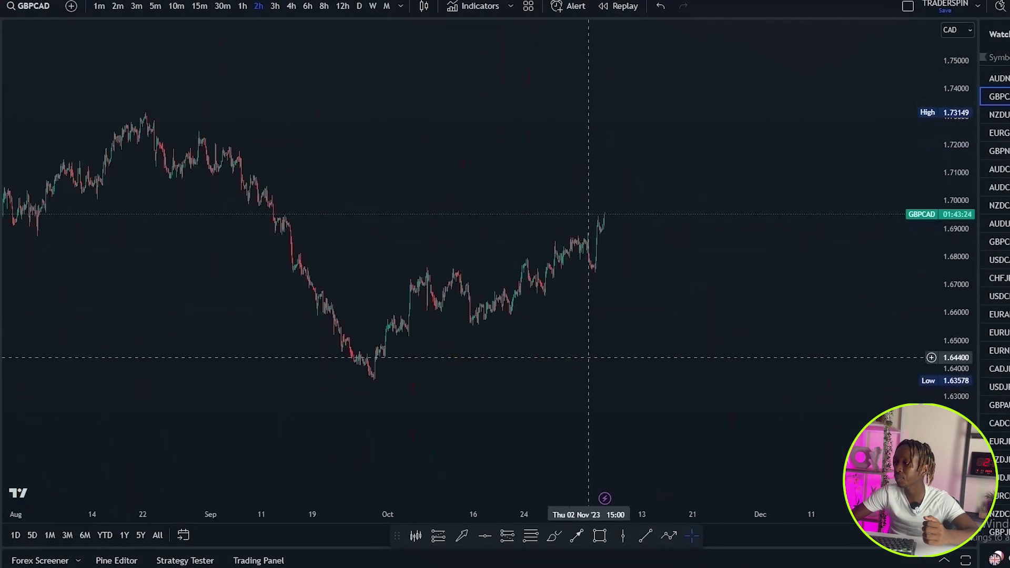
{"action": "left_click_drag", "start_coordinate": [283, 332], "coordinate": [532, 254]}
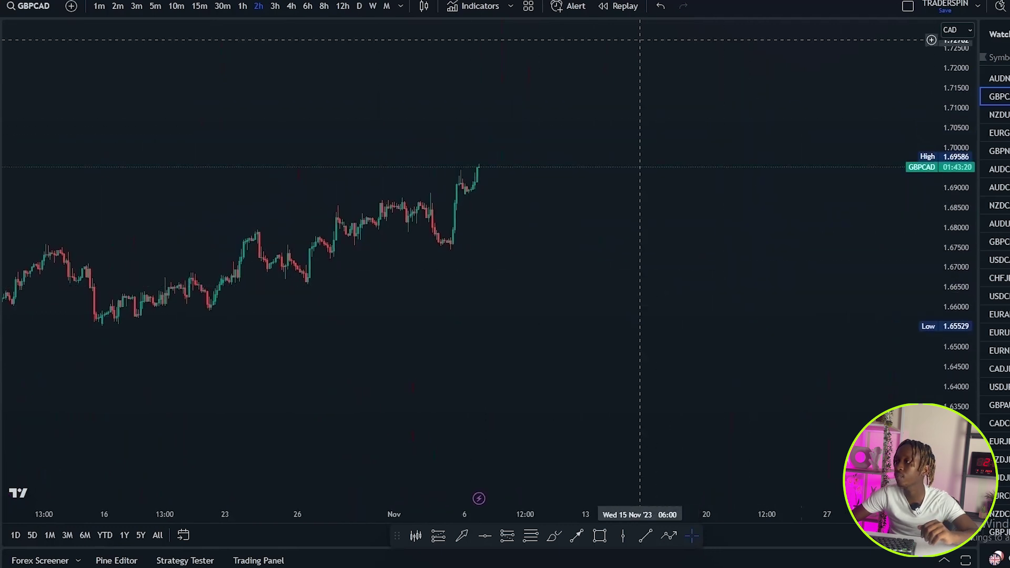
{"action": "left_click", "coordinate": [619, 6]}
{"action": "left_click", "coordinate": [452, 269]}
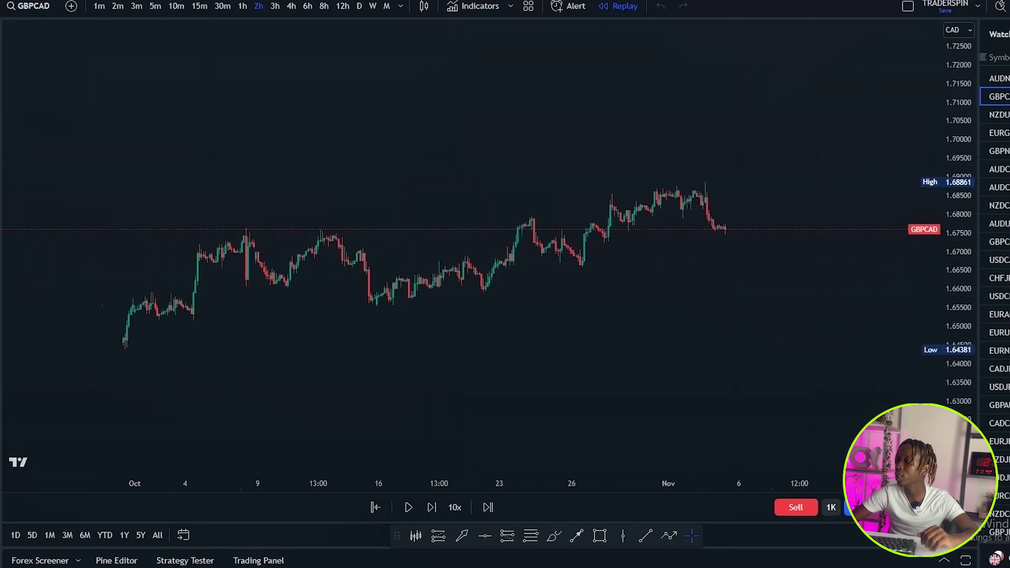
Draw a rising trend line from the 20 October low at about 1.65919 through the later lows to about 1.68073 on 8 November.
{"action": "scroll", "coordinate": [682, 347], "scroll_direction": "up", "scroll_amount": 8}
{"action": "left_click_drag", "start_coordinate": [518, 308], "coordinate": [591, 276]}
{"action": "scroll", "coordinate": [684, 276], "scroll_direction": "down", "scroll_amount": 3}
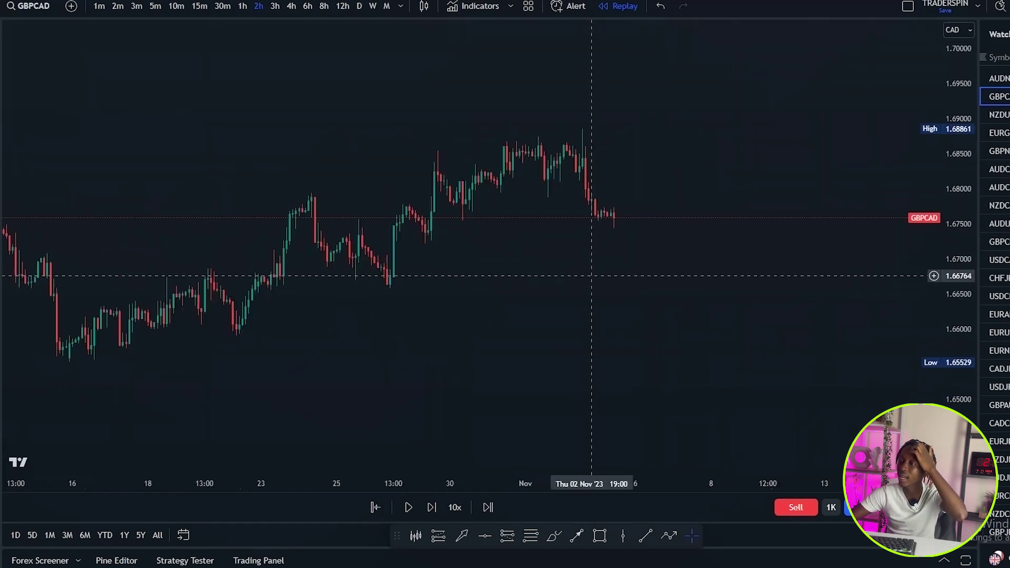
{"action": "left_click", "coordinate": [645, 536]}
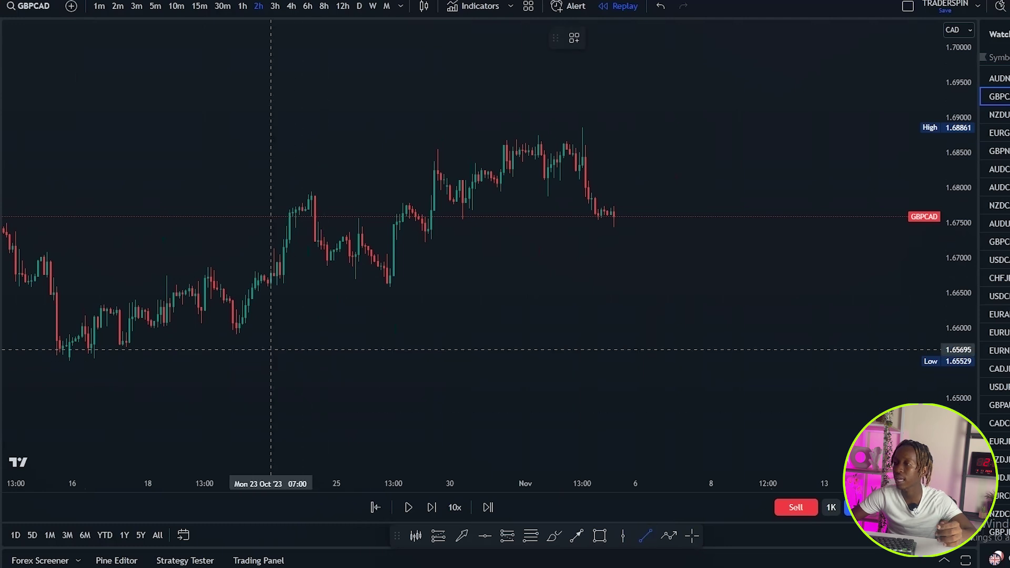
{"action": "left_click", "coordinate": [235, 332]}
{"action": "left_click", "coordinate": [737, 183]}
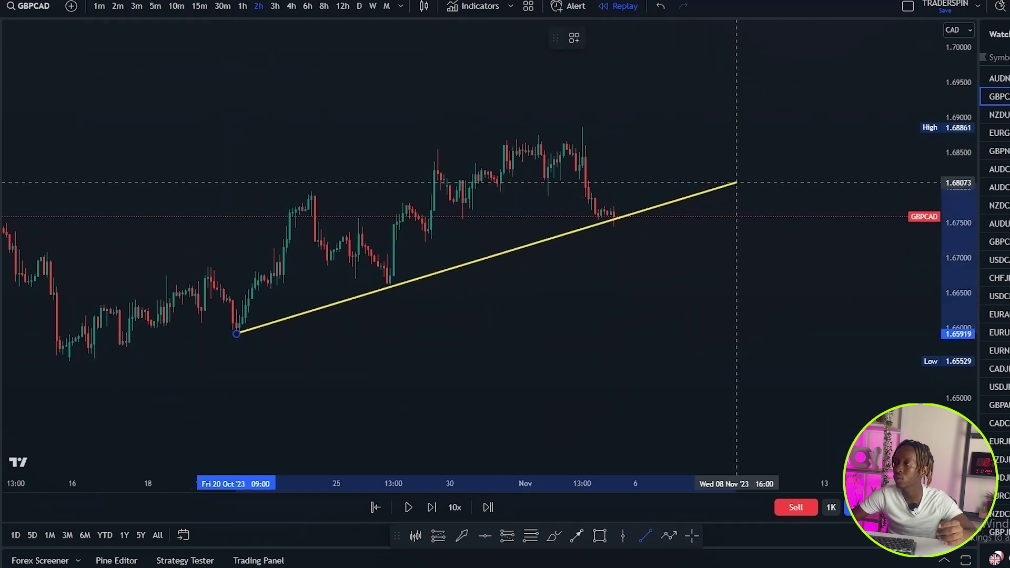
Mark the three lows touching the trend line, on 20 October, 26 October and 3 November, with upward-pointing arrows below them.
{"action": "left_click_drag", "start_coordinate": [959, 294], "coordinate": [959, 254]}
{"action": "left_click_drag", "start_coordinate": [678, 296], "coordinate": [734, 298]}
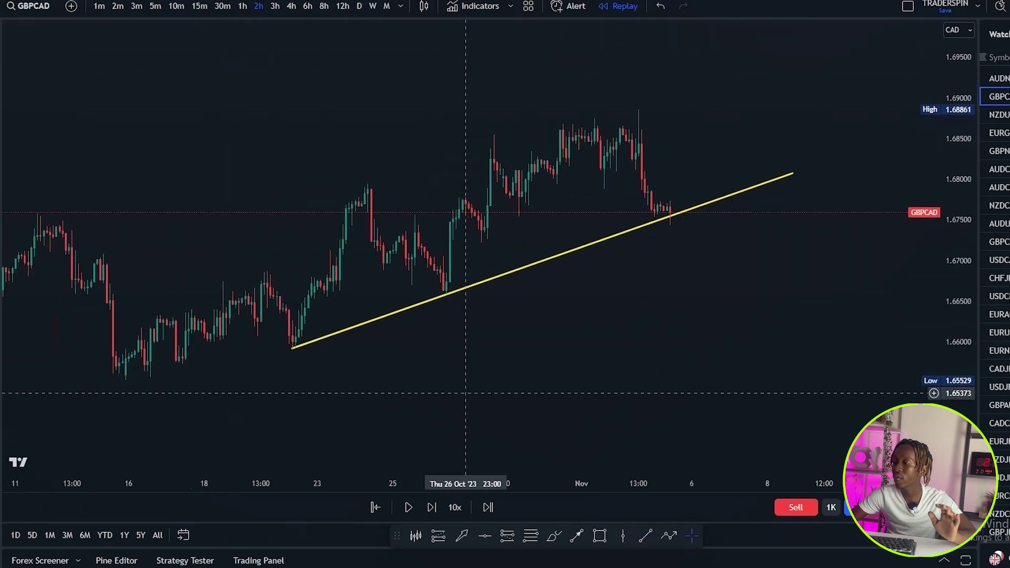
{"action": "left_click", "coordinate": [577, 536]}
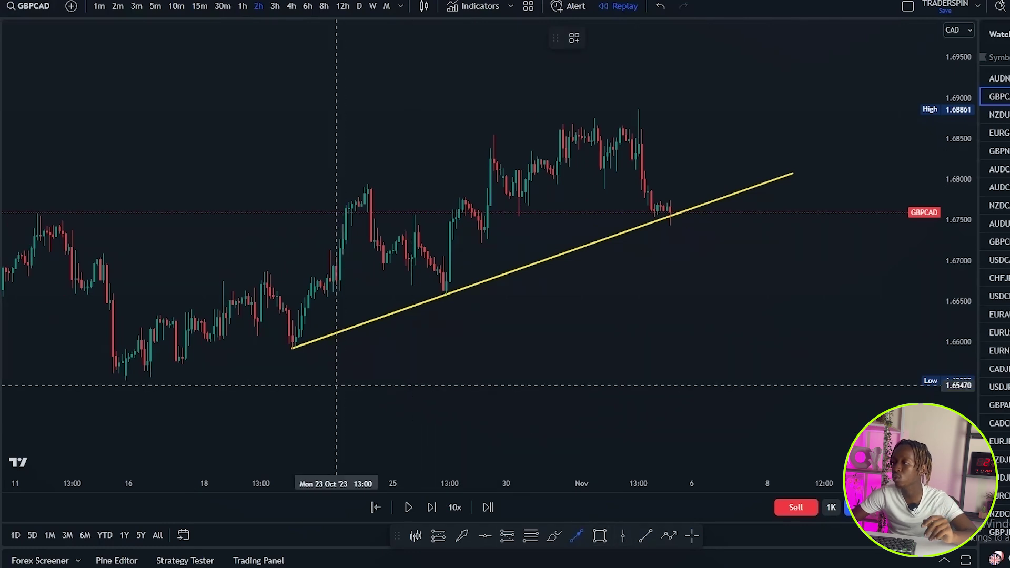
{"action": "left_click", "coordinate": [314, 386]}
{"action": "left_click", "coordinate": [302, 362]}
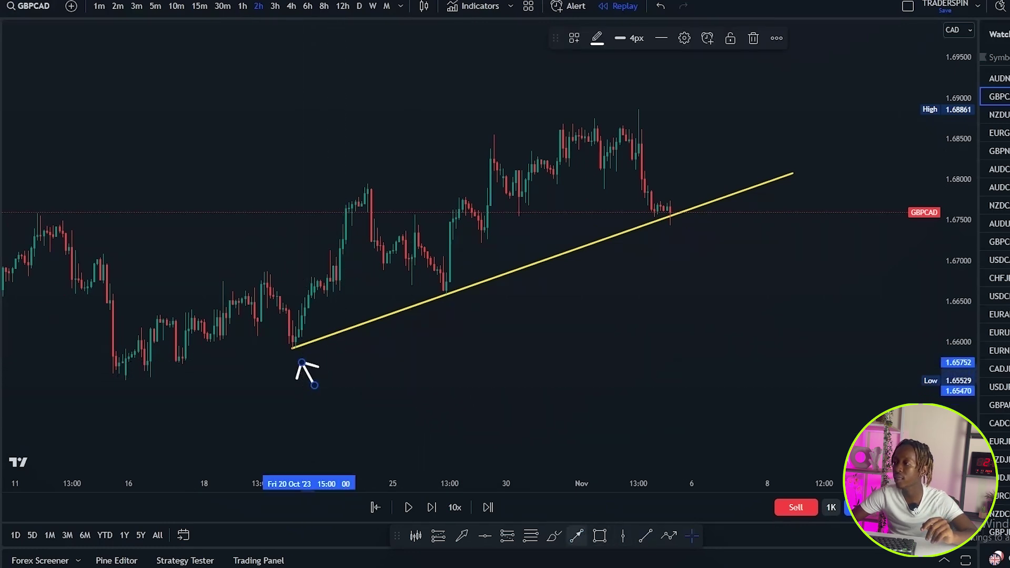
{"action": "left_click", "coordinate": [577, 536]}
{"action": "left_click", "coordinate": [469, 338]}
{"action": "left_click", "coordinate": [453, 305]}
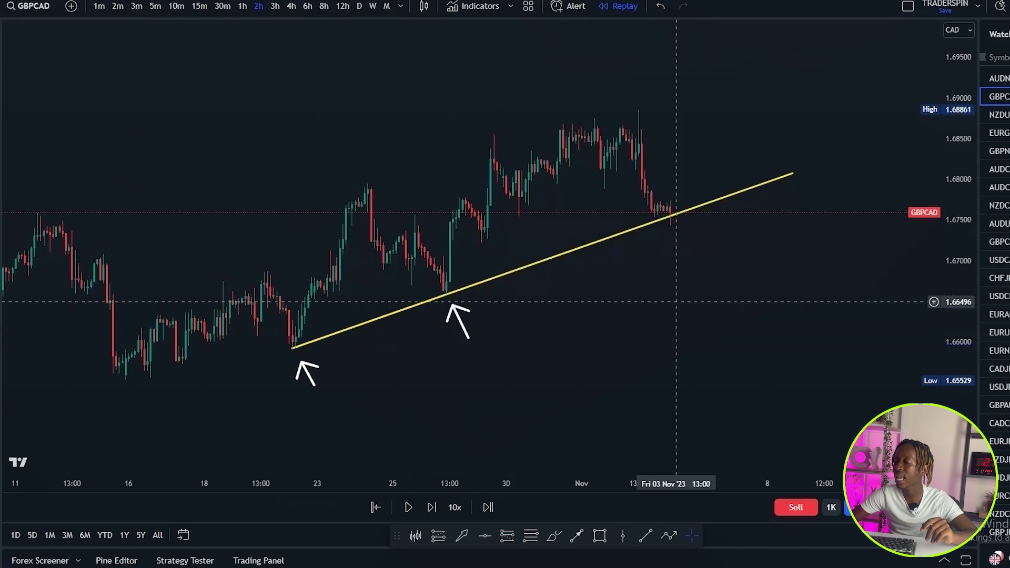
{"action": "scroll", "coordinate": [589, 458], "scroll_direction": "up", "scroll_amount": 3}
{"action": "left_click", "coordinate": [593, 247]}
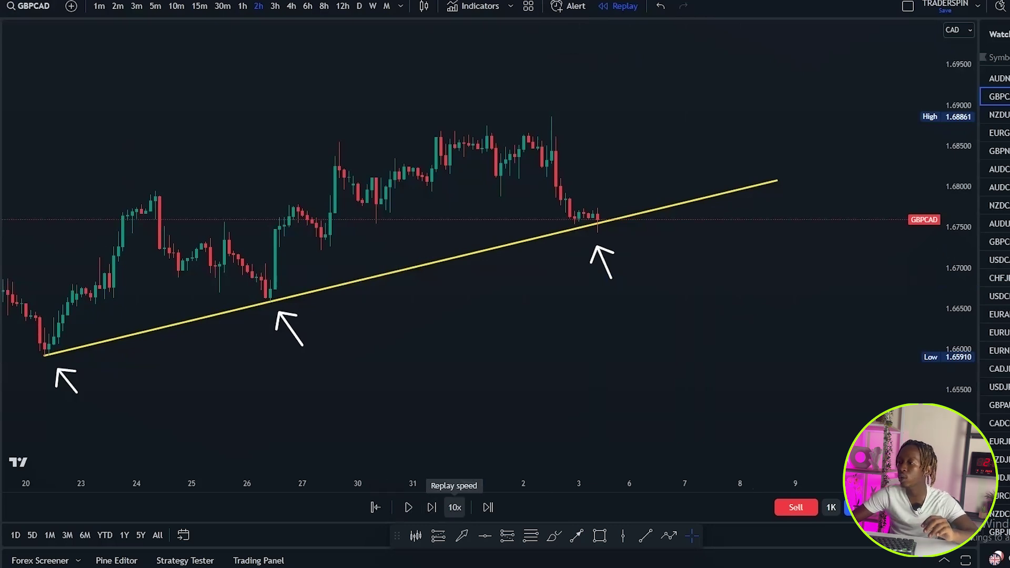
Set the replay speed to 3x and play the replay through the rally off the third trend-line touch, then pause it.
{"action": "left_click", "coordinate": [454, 507]}
{"action": "left_click", "coordinate": [464, 461]}
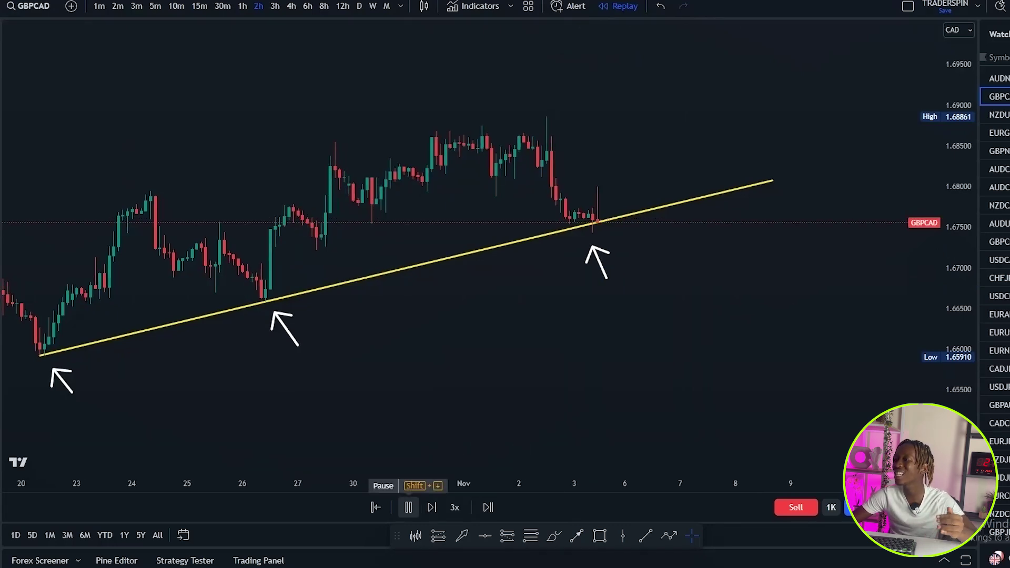
{"action": "left_click", "coordinate": [409, 508]}
{"action": "left_click_drag", "start_coordinate": [680, 345], "coordinate": [758, 360]}
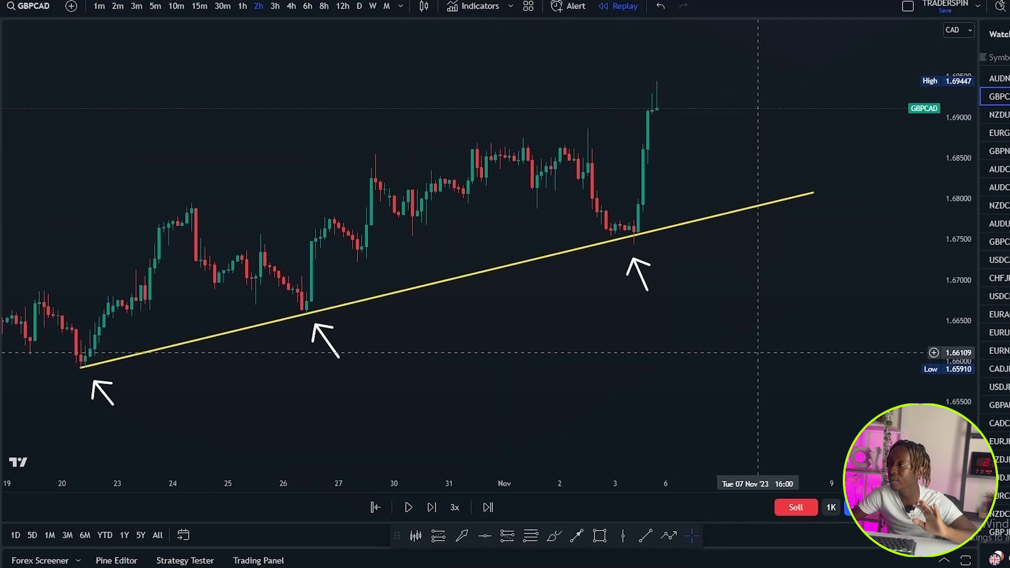
Draw a rectangle over the candles at the third trend-line touch and delete it.
{"action": "scroll", "coordinate": [759, 353], "scroll_direction": "down", "scroll_amount": 2}
{"action": "scroll", "coordinate": [792, 351], "scroll_direction": "up", "scroll_amount": 3}
{"action": "left_click_drag", "start_coordinate": [959, 339], "coordinate": [958, 132]}
{"action": "scroll", "coordinate": [646, 294], "scroll_direction": "up", "scroll_amount": 4}
{"action": "left_click_drag", "start_coordinate": [463, 172], "coordinate": [577, 212]}
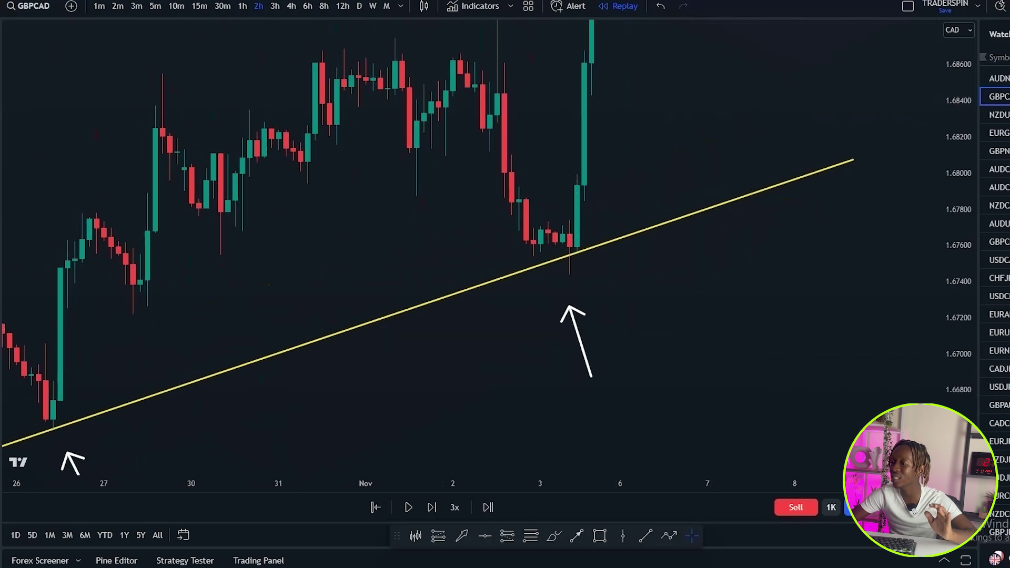
{"action": "left_click_drag", "start_coordinate": [504, 191], "coordinate": [628, 293]}
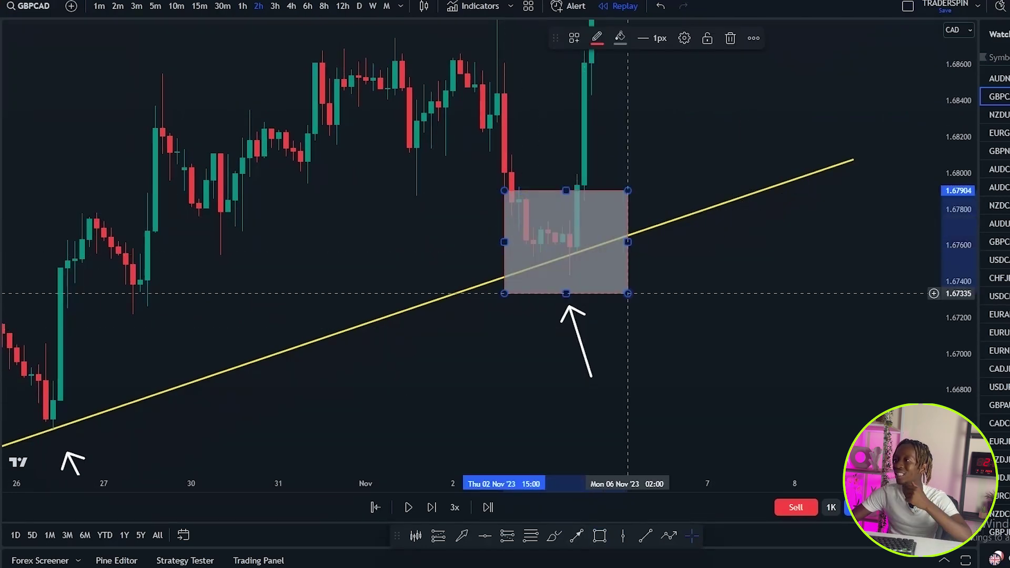
{"action": "left_click", "coordinate": [731, 37]}
{"action": "scroll", "coordinate": [674, 69], "scroll_direction": "down", "scroll_amount": 4}
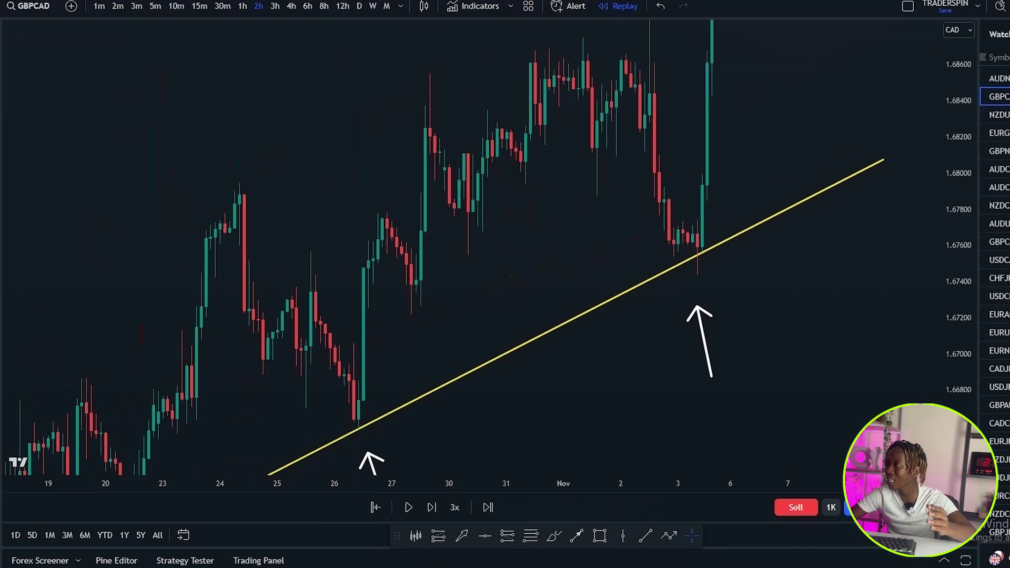
{"action": "left_click_drag", "start_coordinate": [959, 211], "coordinate": [959, 349]}
{"action": "left_click_drag", "start_coordinate": [738, 300], "coordinate": [672, 282]}
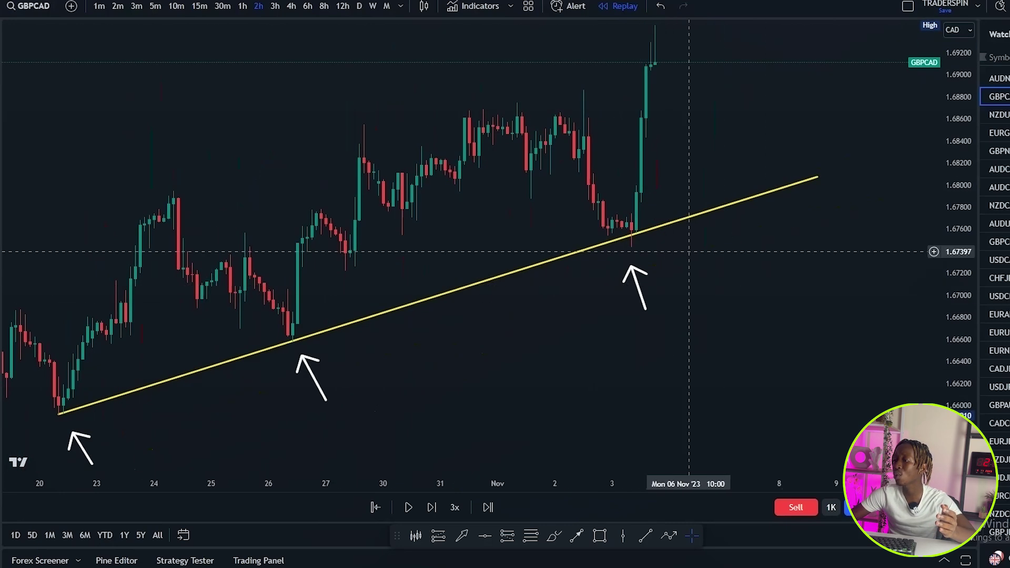
{"action": "left_click", "coordinate": [554, 536]}
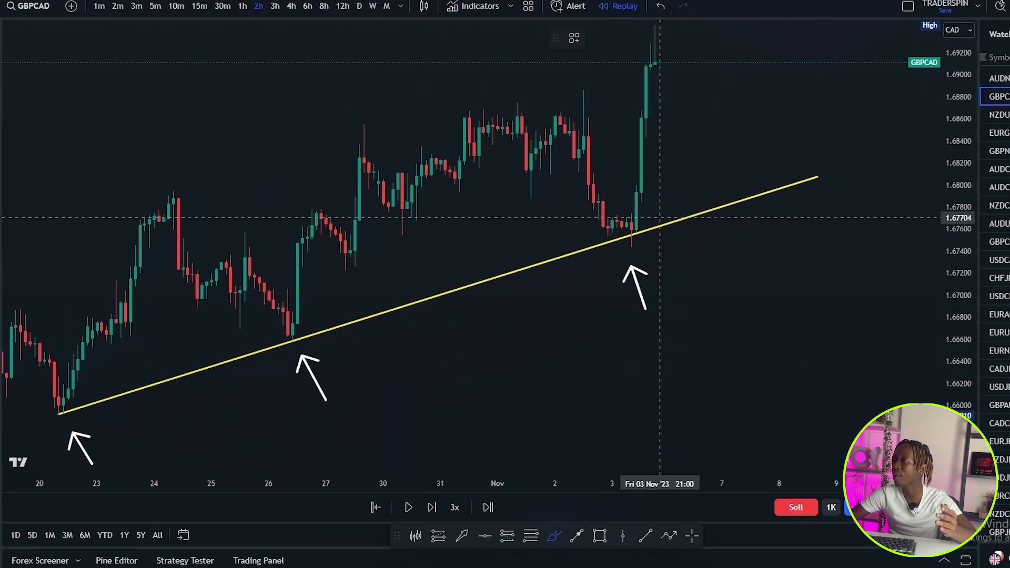
{"action": "mouse_move", "coordinate": [664, 212]}
{"action": "left_mouse_down"}
{"action": "mouse_move", "coordinate": [600, 205]}
{"action": "mouse_move", "coordinate": [679, 248]}
{"action": "mouse_move", "coordinate": [662, 212]}
{"action": "left_mouse_up"}
{"action": "key", "text": "Delete"}
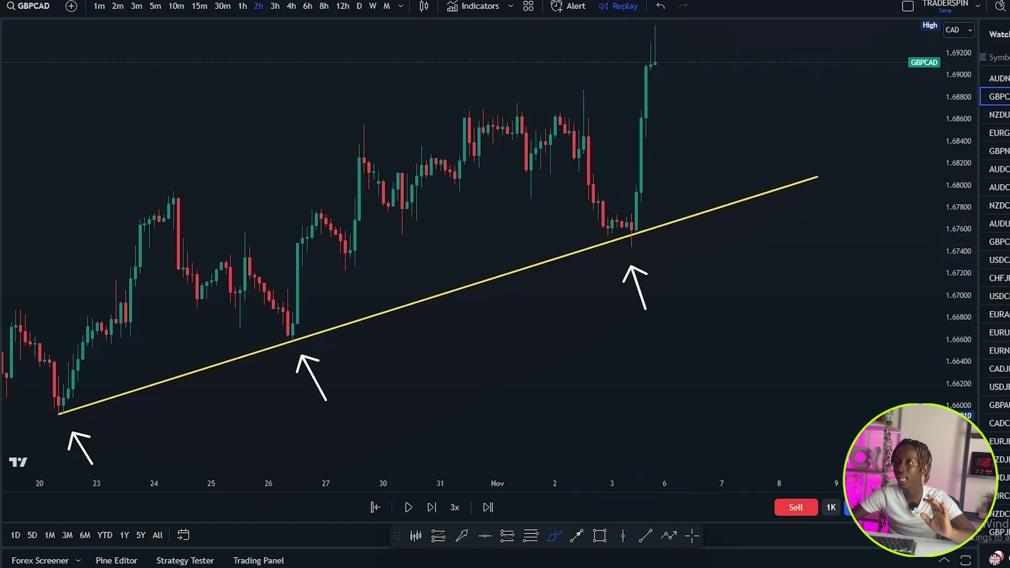
{"action": "left_click", "coordinate": [32, 35]}
Circle the candles at the third trend-line touch with a freehand brush stroke.
{"action": "scroll", "coordinate": [809, 276], "scroll_direction": "up", "scroll_amount": 3}
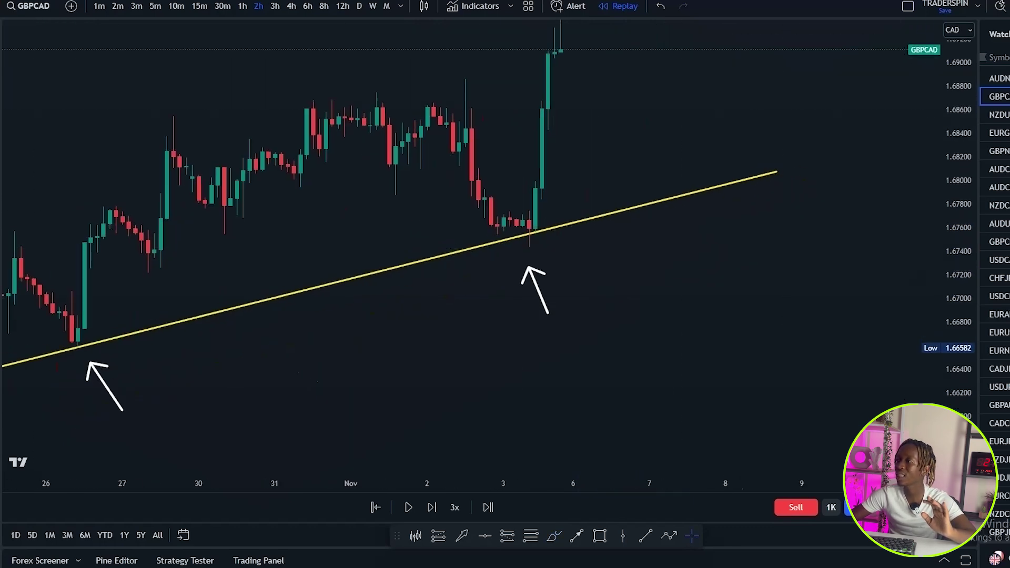
{"action": "left_click_drag", "start_coordinate": [808, 276], "coordinate": [814, 287]}
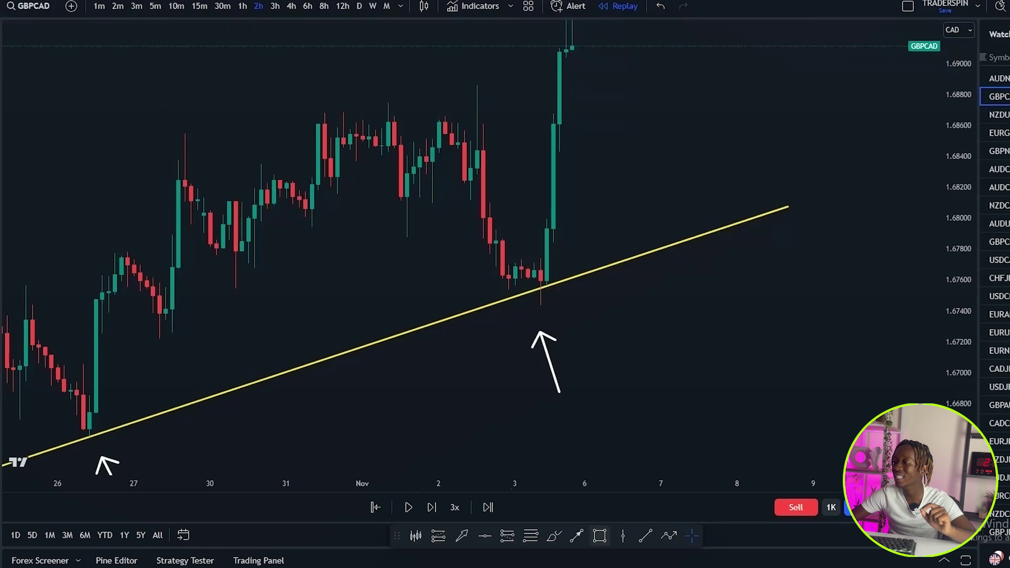
{"action": "mouse_move", "coordinate": [572, 235]}
{"action": "left_mouse_down"}
{"action": "mouse_move", "coordinate": [529, 219]}
{"action": "mouse_move", "coordinate": [459, 289]}
{"action": "mouse_move", "coordinate": [572, 233]}
{"action": "left_mouse_up"}
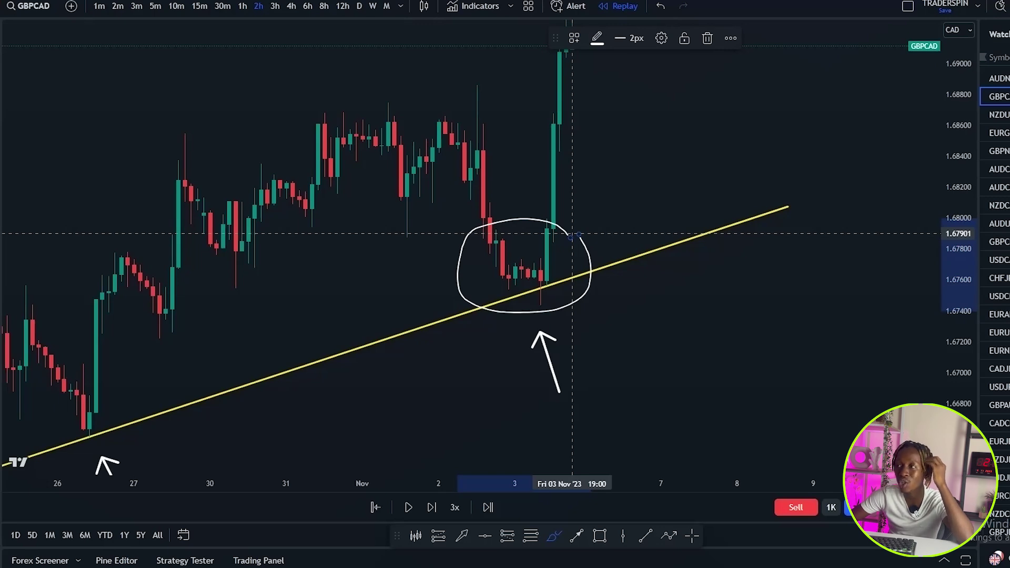
{"action": "left_click", "coordinate": [31, 35]}
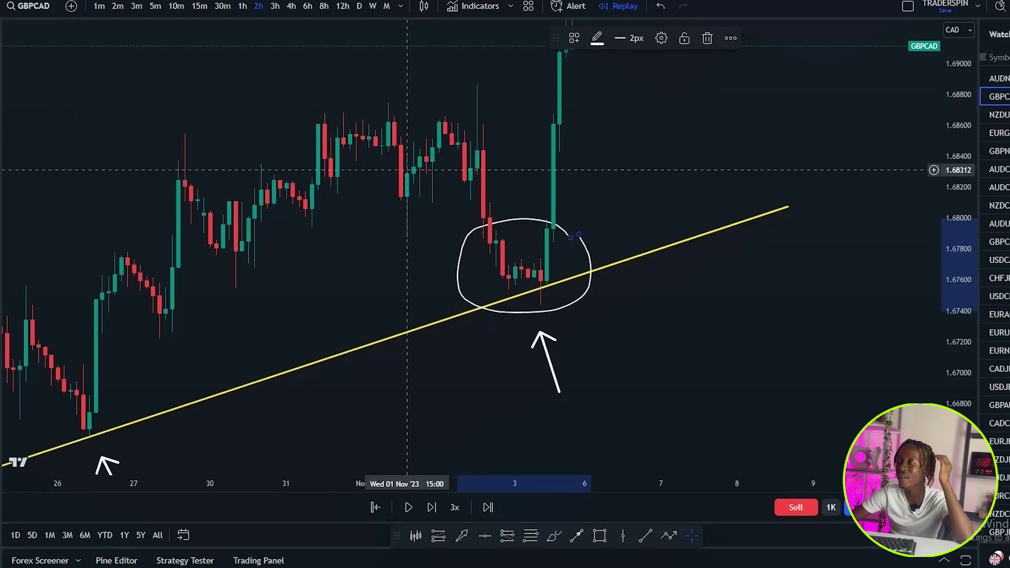
{"action": "scroll", "coordinate": [407, 170], "scroll_direction": "down", "scroll_amount": 5}
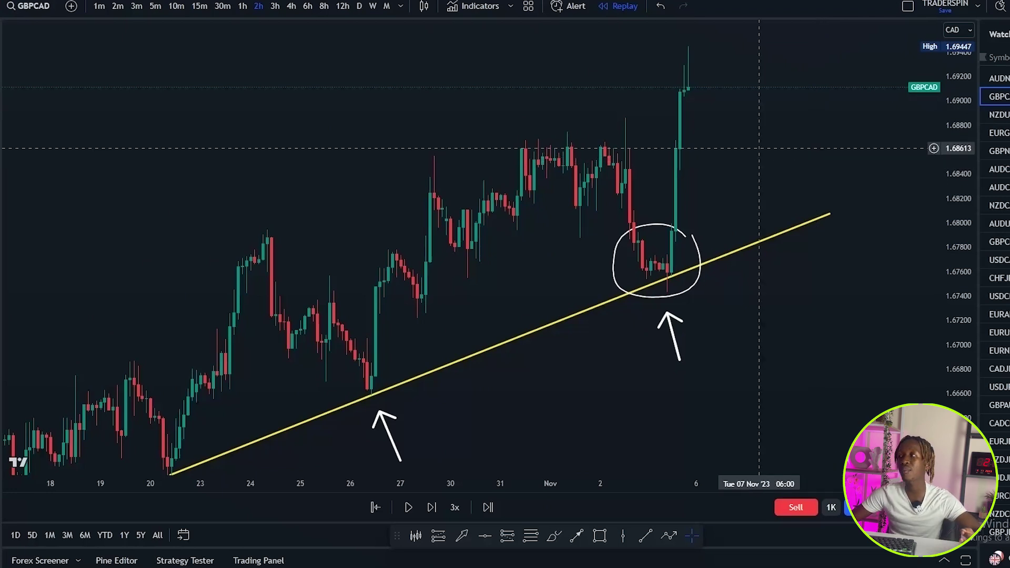
{"action": "left_click_drag", "start_coordinate": [768, 158], "coordinate": [710, 135]}
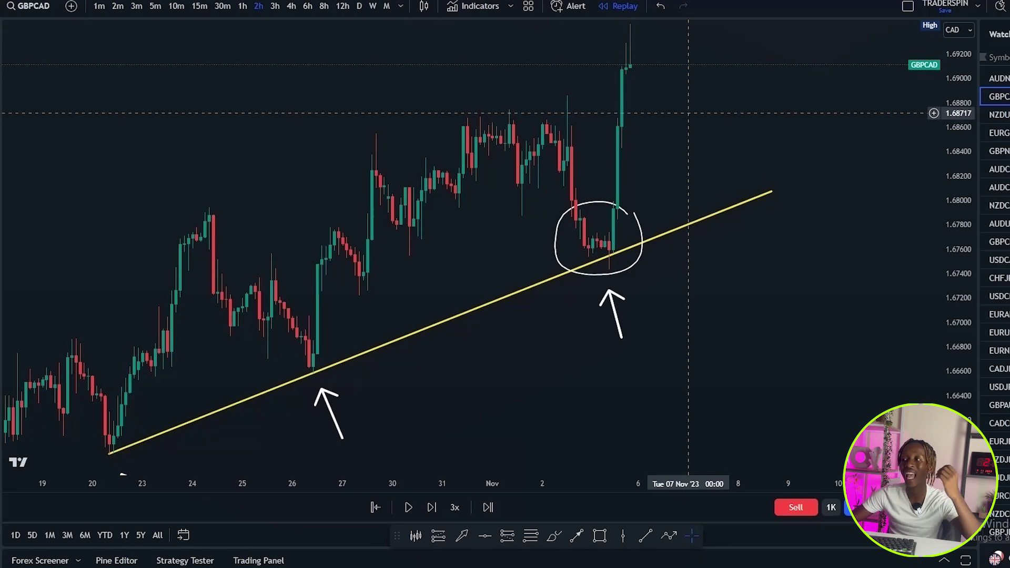
{"action": "scroll", "coordinate": [689, 114], "scroll_direction": "down", "scroll_amount": 3}
{"action": "left_click_drag", "start_coordinate": [959, 106], "coordinate": [959, 150]}
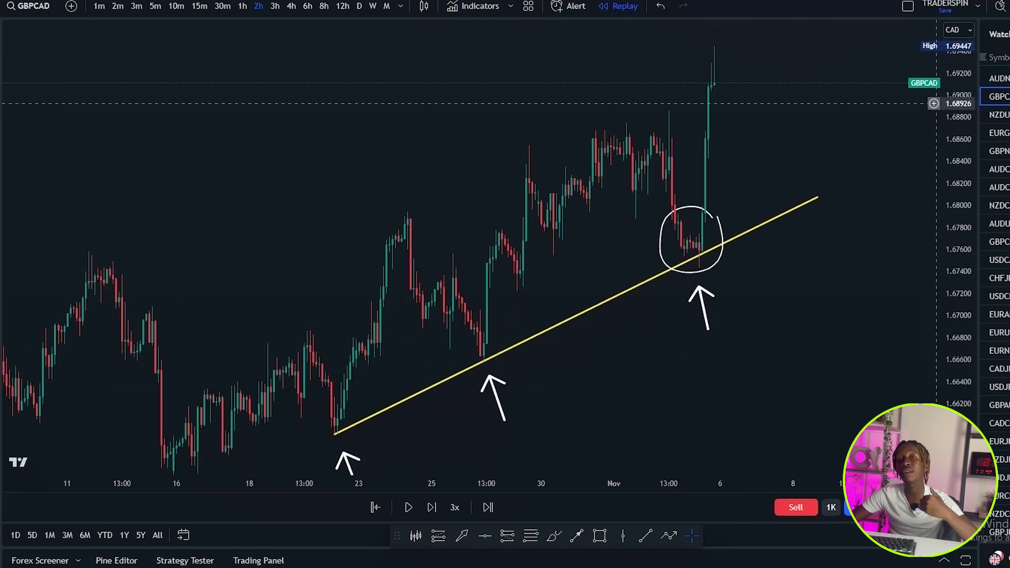
{"action": "left_click_drag", "start_coordinate": [878, 120], "coordinate": [819, 116]}
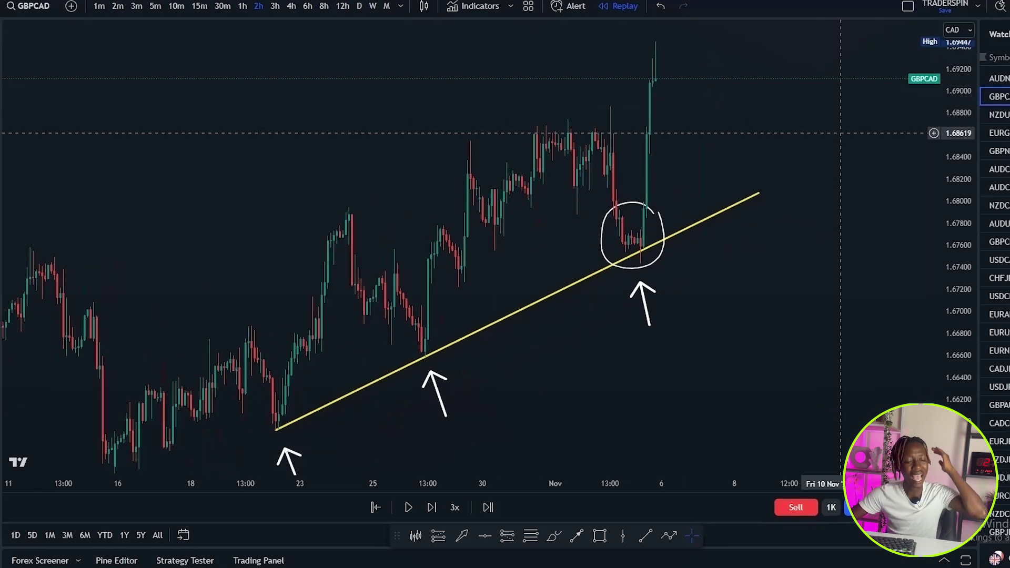
{"action": "scroll", "coordinate": [779, 187], "scroll_direction": "up", "scroll_amount": 2}
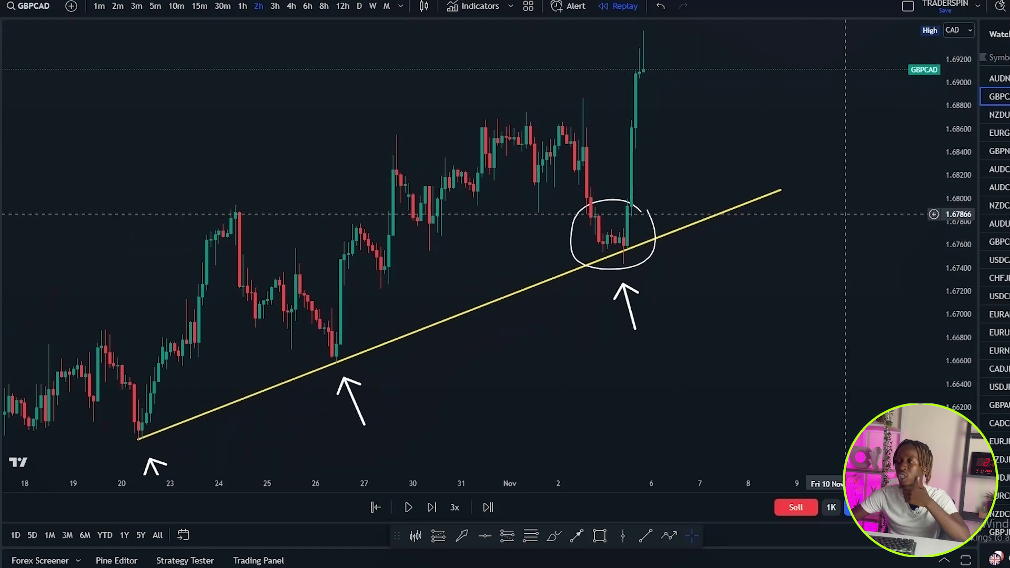
Delete the freehand circle around the third touch and adjust the trend line's upper end to 1.68053 on 8 November.
{"action": "left_click", "coordinate": [624, 202]}
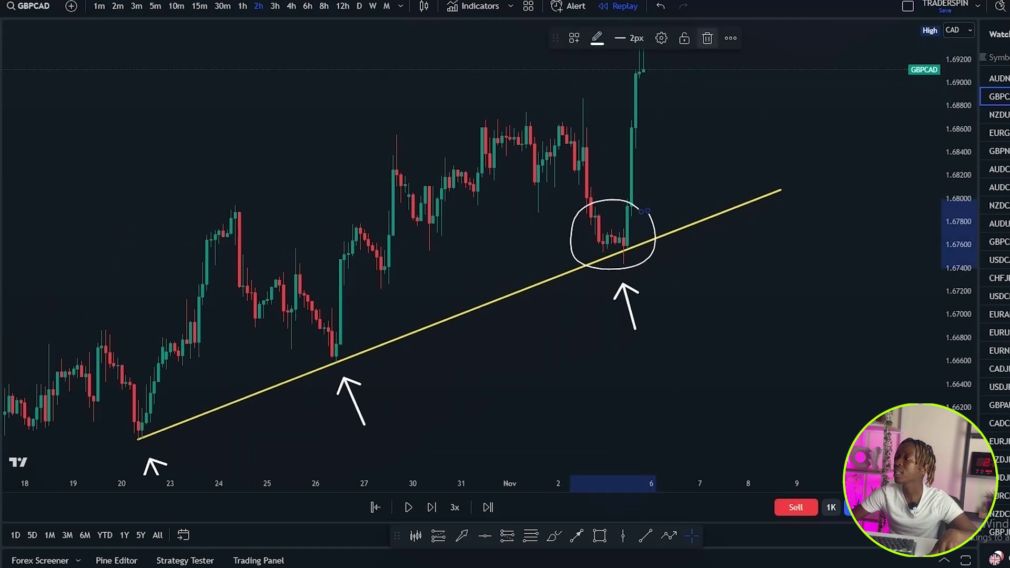
{"action": "key", "text": "Delete"}
{"action": "left_click", "coordinate": [781, 192]}
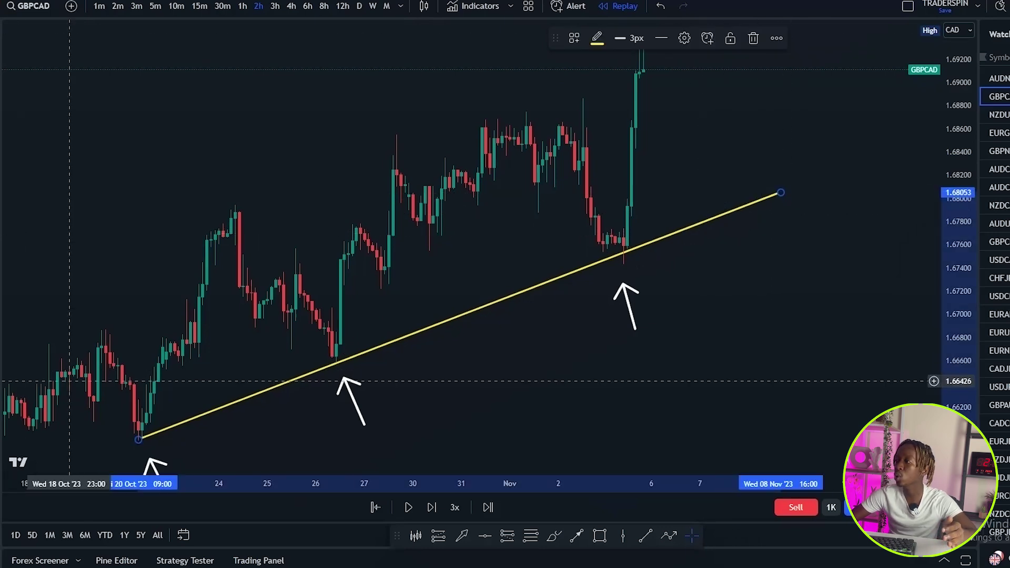
{"action": "left_click", "coordinate": [587, 379]}
Switch the chart to the 15-minute timeframe and examine the candles around the third trend-line touch.
{"action": "scroll", "coordinate": [587, 379], "scroll_direction": "up", "scroll_amount": 4}
{"action": "left_click_drag", "start_coordinate": [959, 242], "coordinate": [959, 82]}
{"action": "scroll", "coordinate": [581, 82], "scroll_direction": "up", "scroll_amount": 4}
{"action": "left_click_drag", "start_coordinate": [598, 84], "coordinate": [819, 128]}
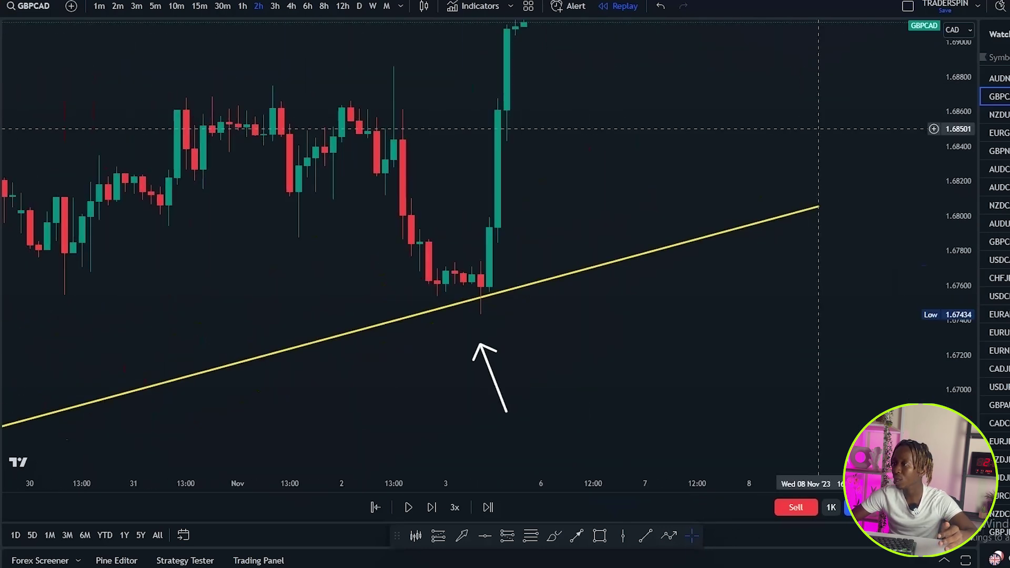
{"action": "scroll", "coordinate": [800, 137], "scroll_direction": "up", "scroll_amount": 2}
{"action": "left_click_drag", "start_coordinate": [425, 357], "coordinate": [564, 356]}
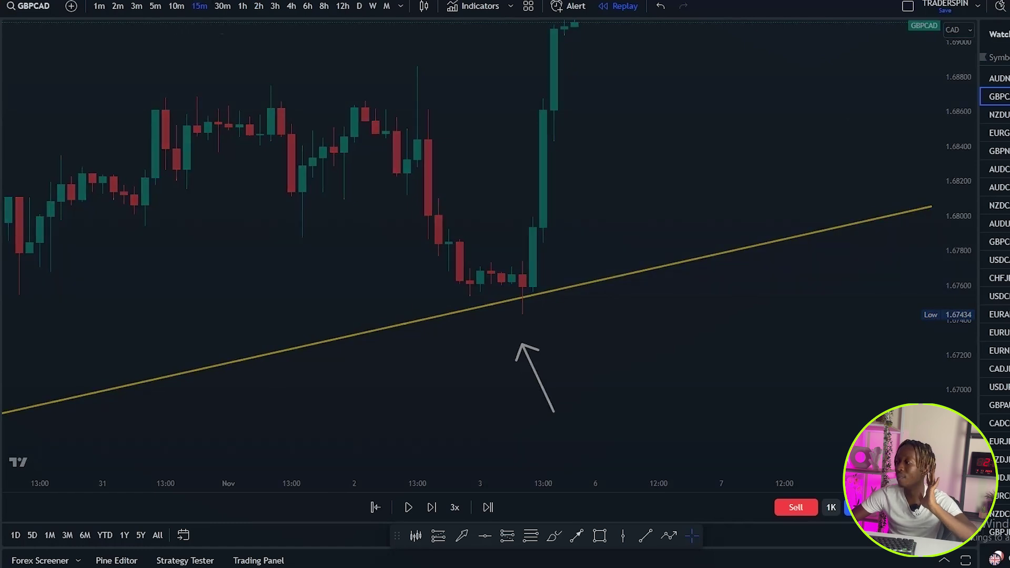
{"action": "left_click", "coordinate": [199, 7]}
{"action": "scroll", "coordinate": [938, 297], "scroll_direction": "down", "scroll_amount": 10}
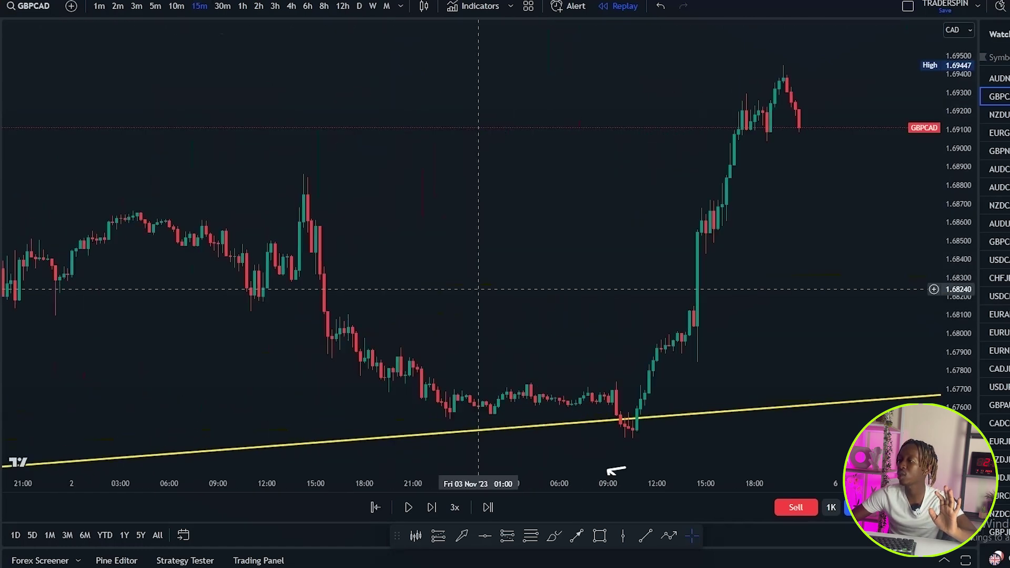
{"action": "scroll", "coordinate": [926, 279], "scroll_direction": "up", "scroll_amount": 4}
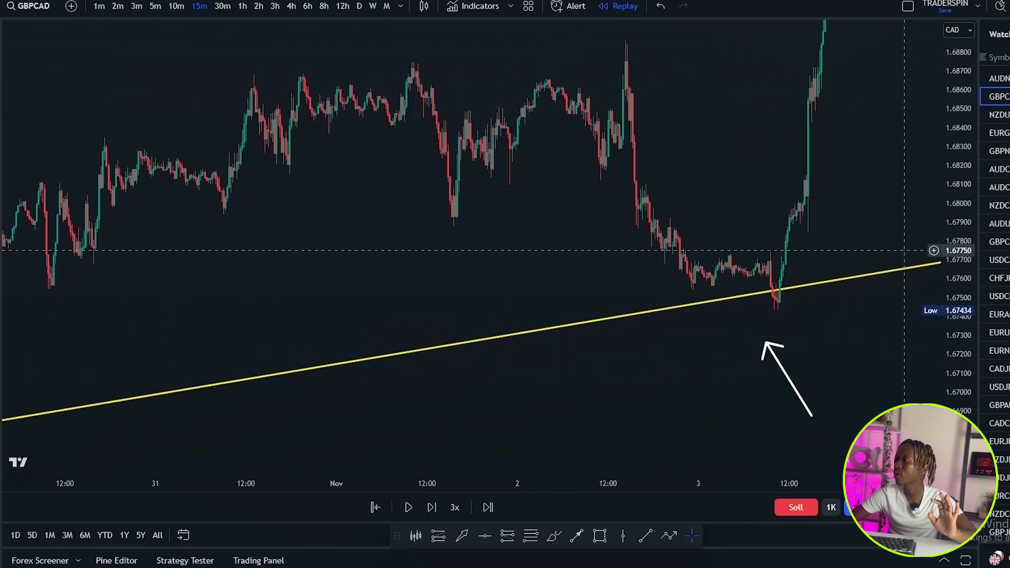
{"action": "scroll", "coordinate": [806, 128], "scroll_direction": "up", "scroll_amount": 8}
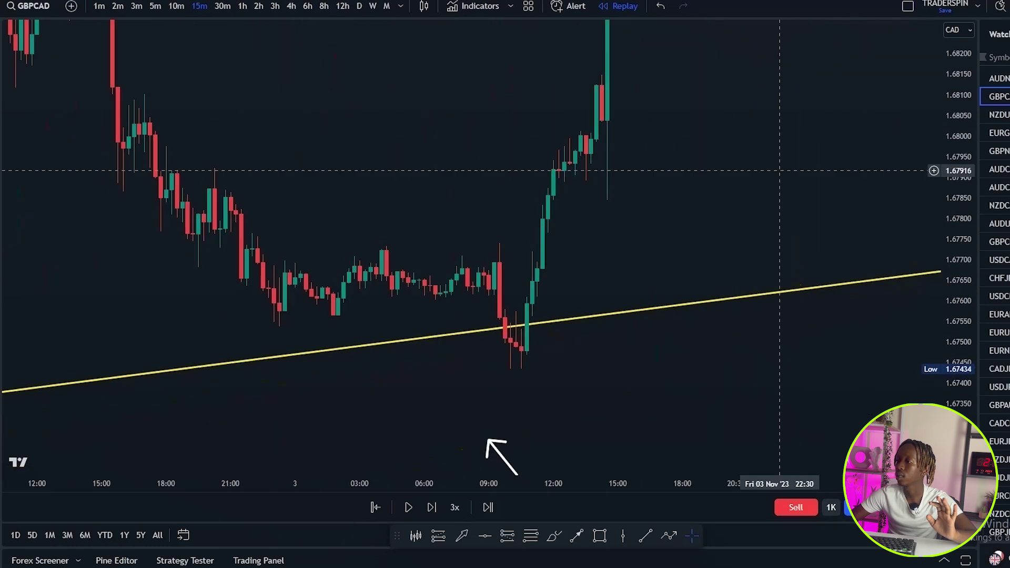
Draw a trend line under the consolidation lows from 1.67531 on 2 November 23:00 to about 1.6765 on 3 November.
{"action": "scroll", "coordinate": [458, 95], "scroll_direction": "down", "scroll_amount": 3}
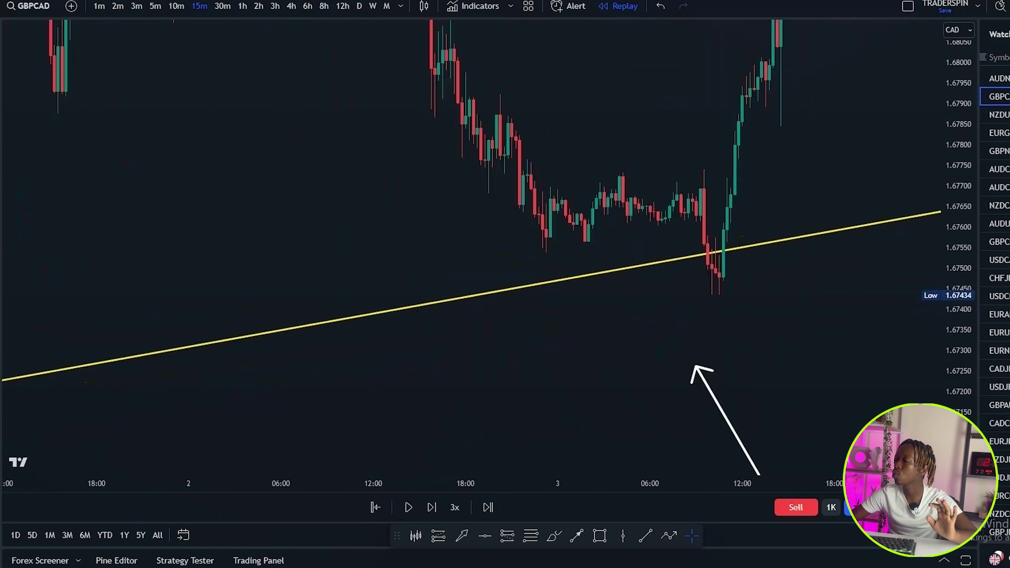
{"action": "left_click_drag", "start_coordinate": [959, 63], "coordinate": [959, 152]}
{"action": "left_click_drag", "start_coordinate": [897, 151], "coordinate": [710, 225]}
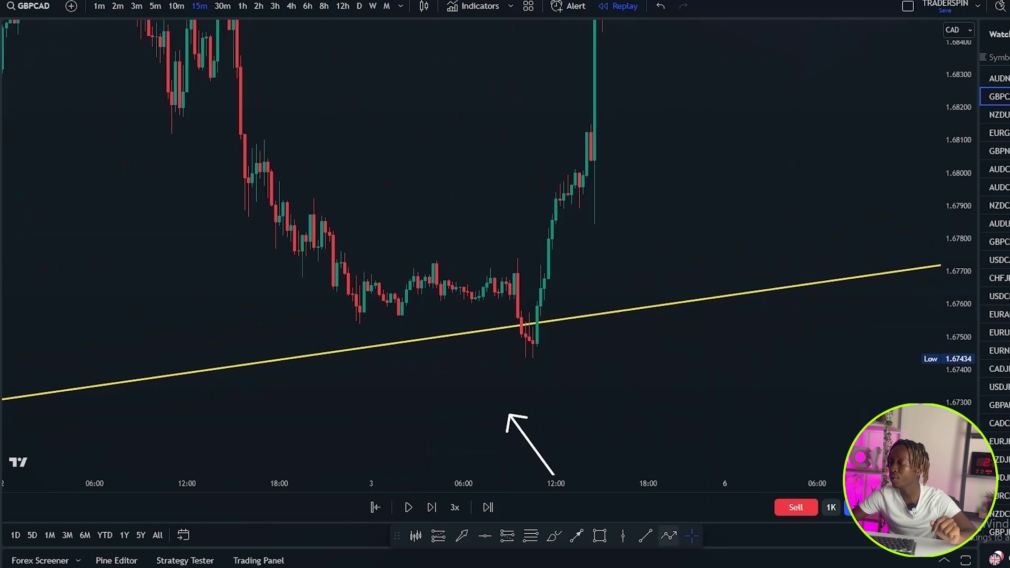
{"action": "left_click", "coordinate": [646, 535]}
{"action": "left_click", "coordinate": [356, 327]}
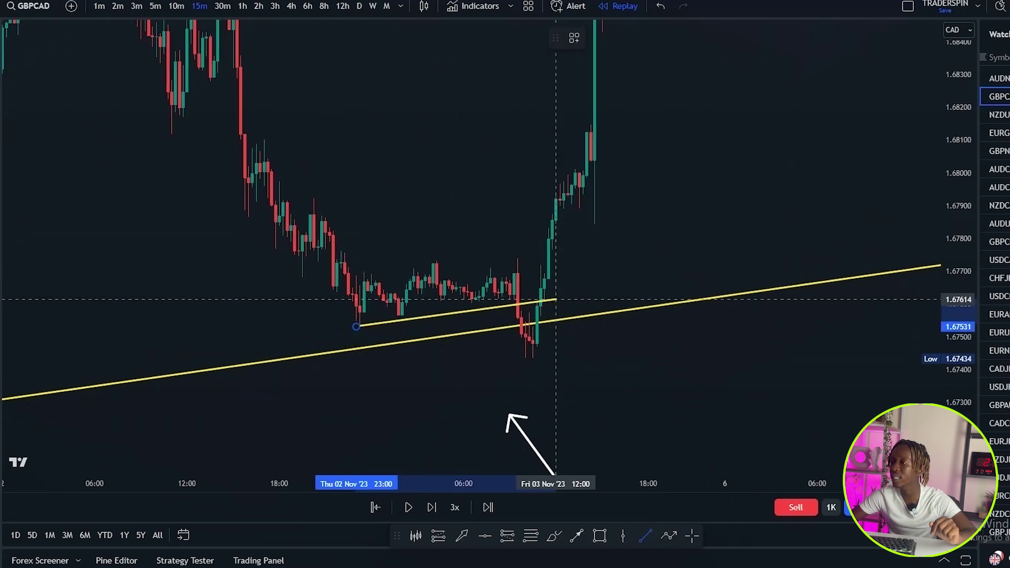
{"action": "left_click", "coordinate": [564, 286]}
Draw a trend line over the consolidation highs from 1.67692 on 2 November 23:30 to about 1.6780 on 3 November.
{"action": "scroll", "coordinate": [672, 308], "scroll_direction": "up", "scroll_amount": 3}
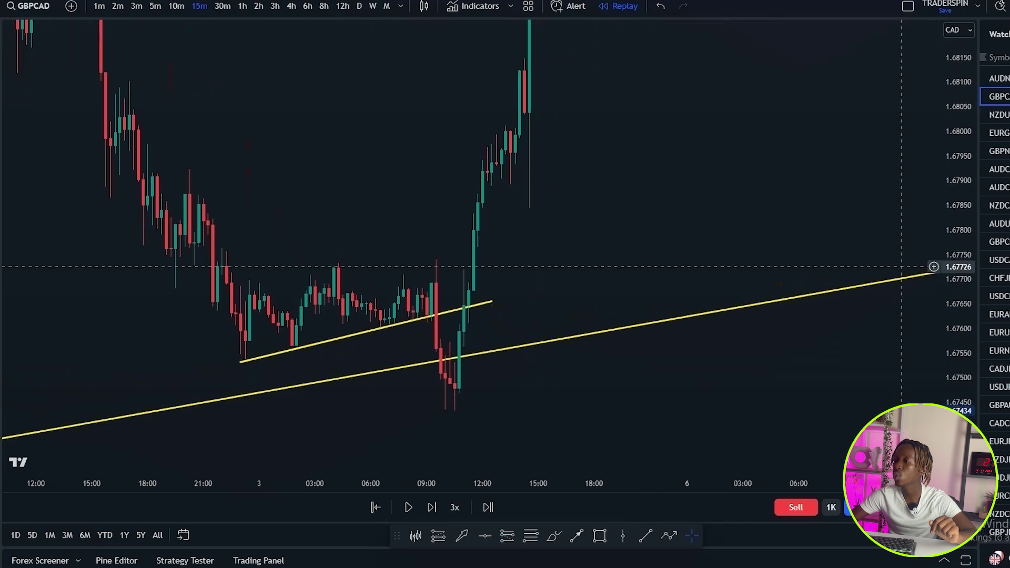
{"action": "left_click", "coordinate": [645, 535]}
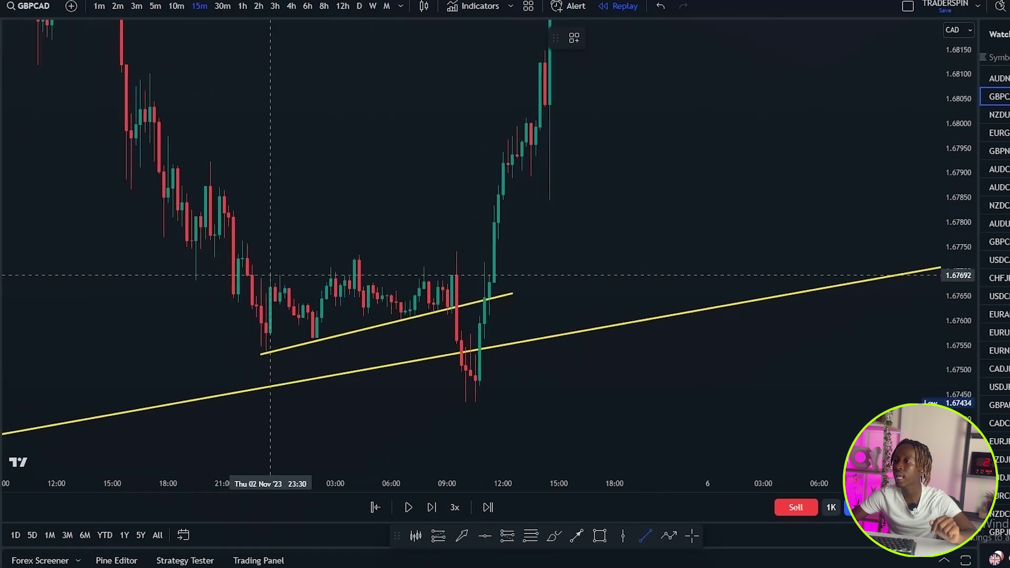
{"action": "left_click", "coordinate": [270, 275]}
{"action": "left_click", "coordinate": [512, 223]}
Delete the long ascending trend line that runs beneath the channel.
{"action": "scroll", "coordinate": [513, 223], "scroll_direction": "down", "scroll_amount": 4}
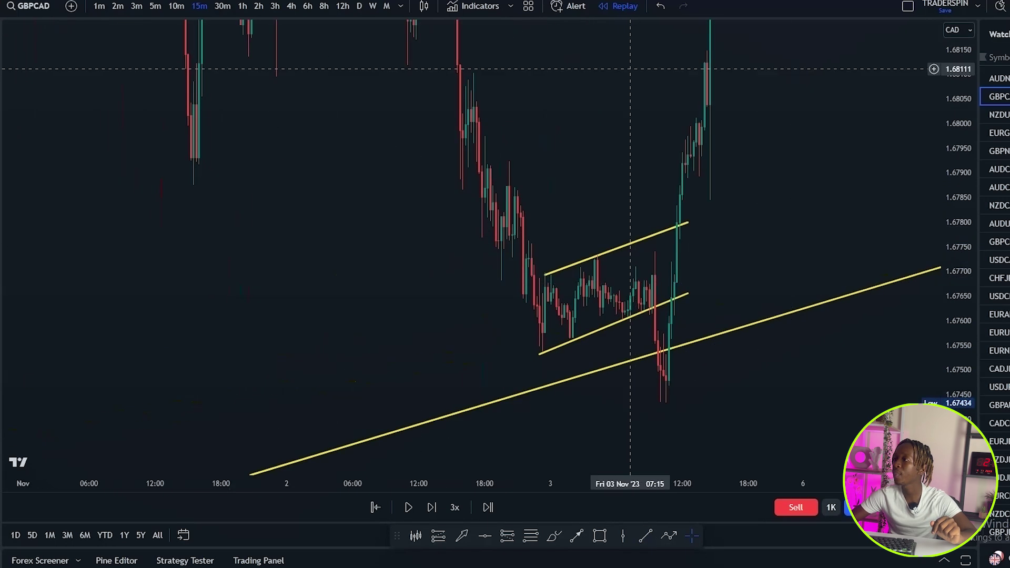
{"action": "left_click", "coordinate": [774, 316]}
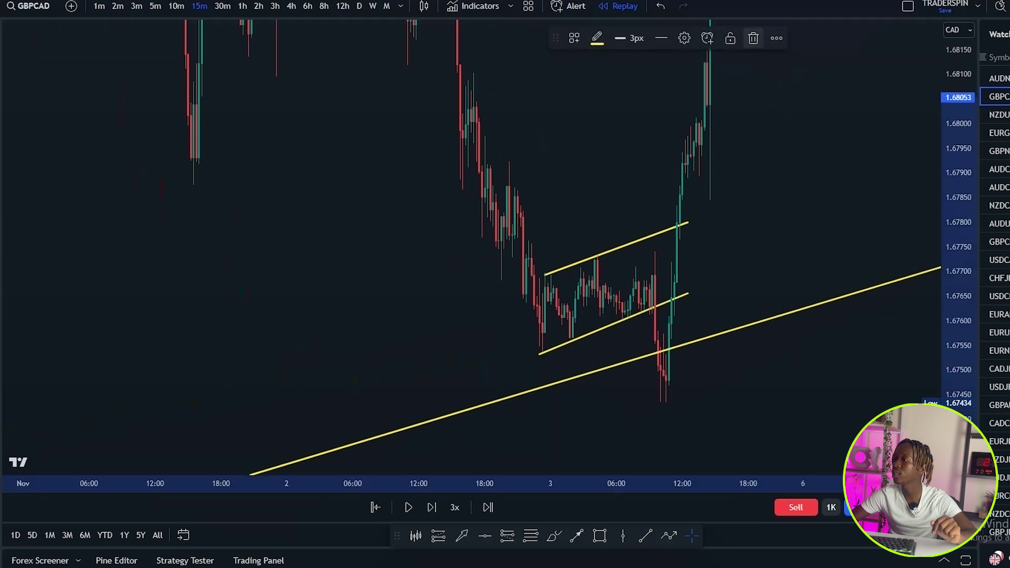
{"action": "left_click", "coordinate": [753, 36]}
Restart the bar replay from the channel breakdown candle at about 09:45 on 3 November.
{"action": "left_click_drag", "start_coordinate": [892, 157], "coordinate": [774, 188]}
{"action": "left_click_drag", "start_coordinate": [959, 137], "coordinate": [959, 268]}
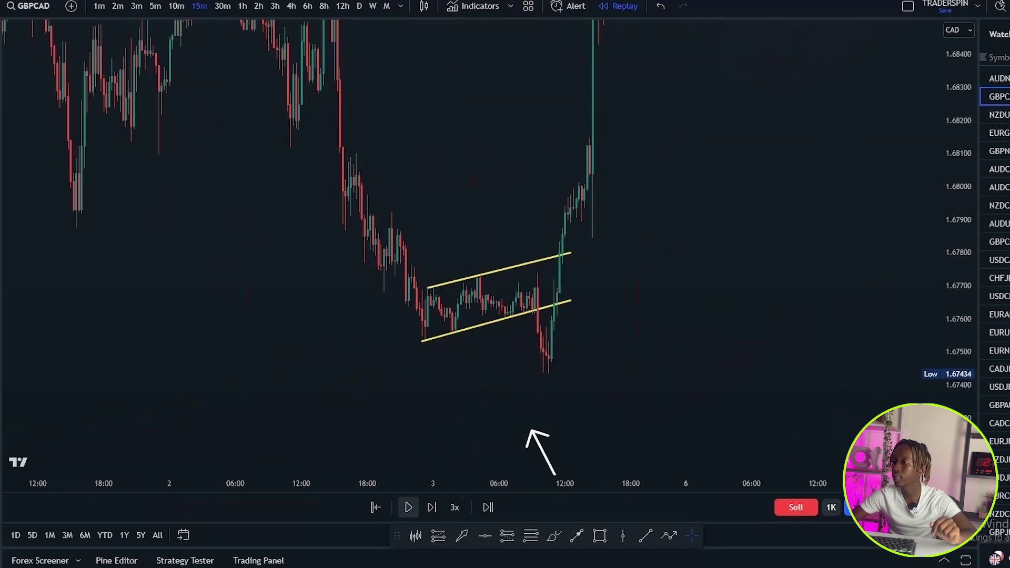
{"action": "left_click", "coordinate": [375, 508]}
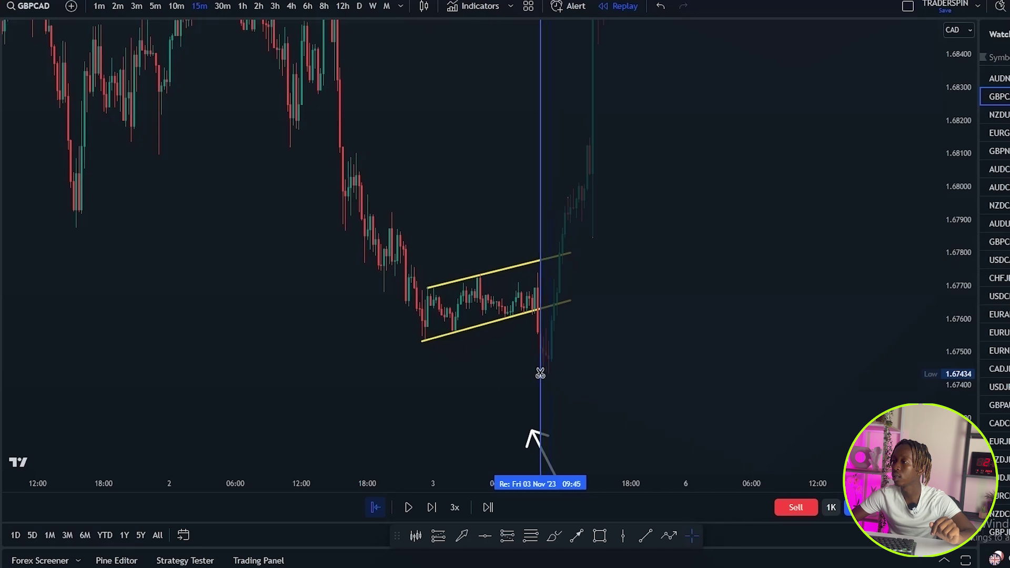
{"action": "left_click", "coordinate": [542, 371]}
Draw an arrow along the sell-off from 1.68634 on 2 November 14:15 to 1.67532 at 22:15.
{"action": "left_click_drag", "start_coordinate": [306, 135], "coordinate": [674, 136]}
{"action": "scroll", "coordinate": [684, 172], "scroll_direction": "up", "scroll_amount": 4}
{"action": "left_click_drag", "start_coordinate": [808, 176], "coordinate": [332, 166]}
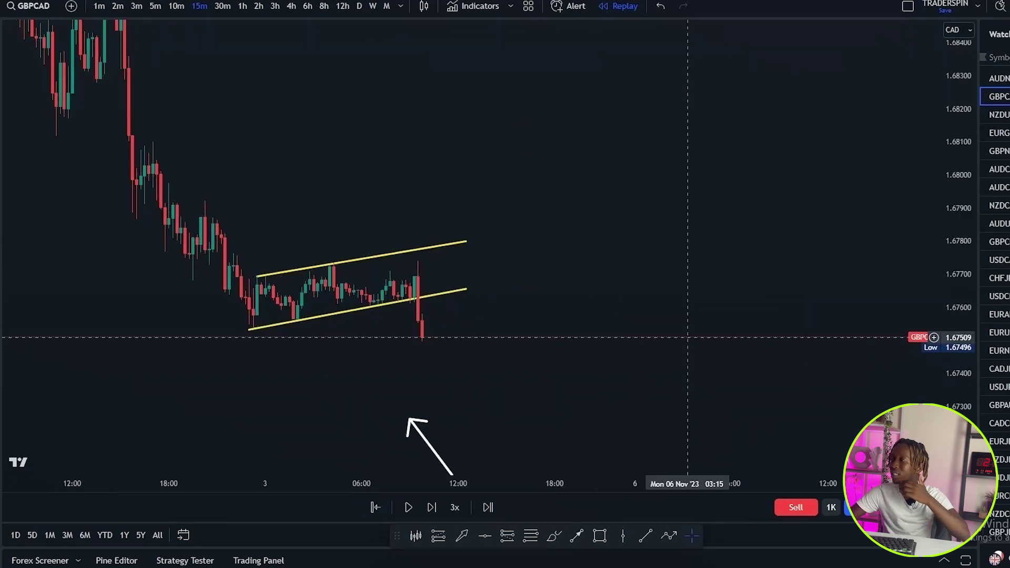
{"action": "scroll", "coordinate": [684, 241], "scroll_direction": "down", "scroll_amount": 3}
{"action": "left_click_drag", "start_coordinate": [743, 167], "coordinate": [708, 206]}
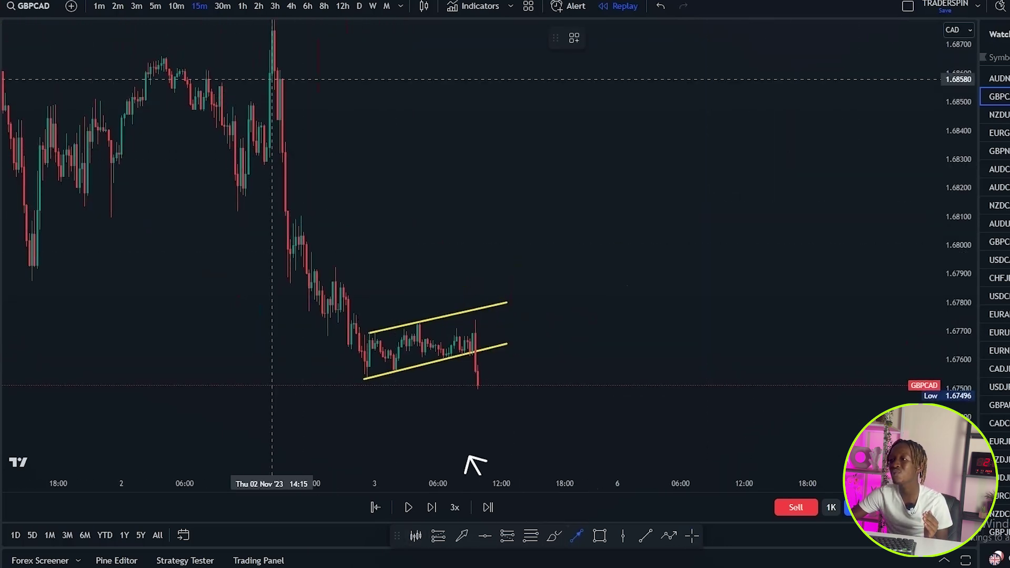
{"action": "left_click", "coordinate": [272, 63]}
{"action": "left_click", "coordinate": [356, 376]}
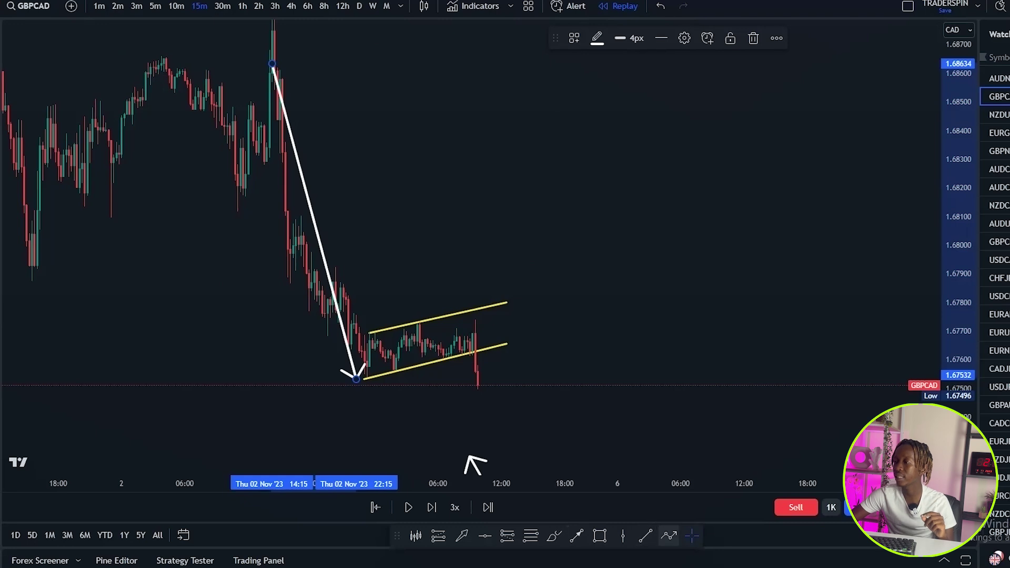
Draw a zigzag path with an arrowhead bouncing between the channel's lower and upper lines.
{"action": "left_click", "coordinate": [669, 536]}
{"action": "left_click", "coordinate": [375, 335]}
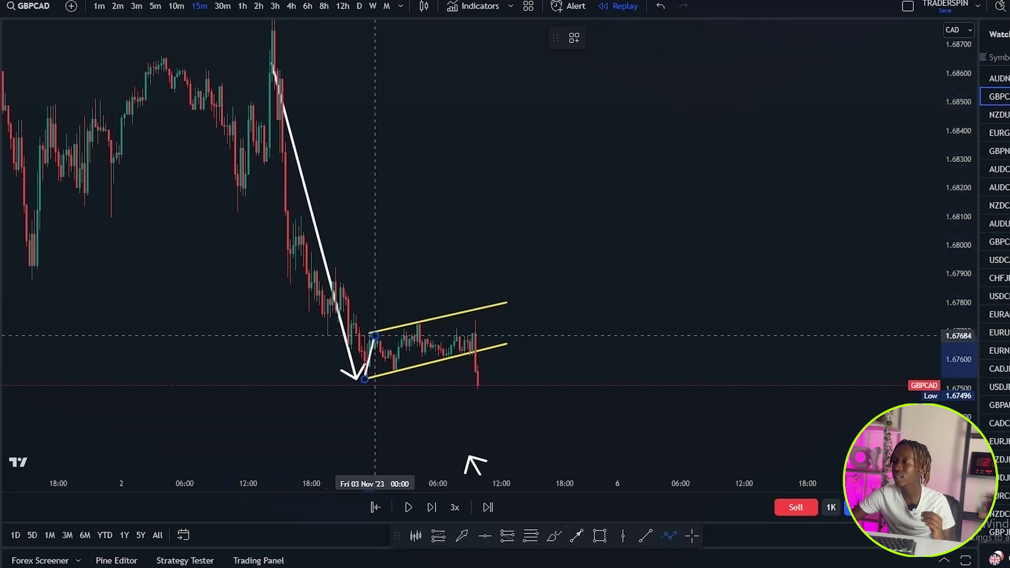
{"action": "left_click", "coordinate": [404, 375]}
{"action": "left_click", "coordinate": [415, 326]}
{"action": "left_click", "coordinate": [444, 358]}
{"action": "left_click", "coordinate": [460, 313]}
{"action": "double_click", "coordinate": [487, 346]}
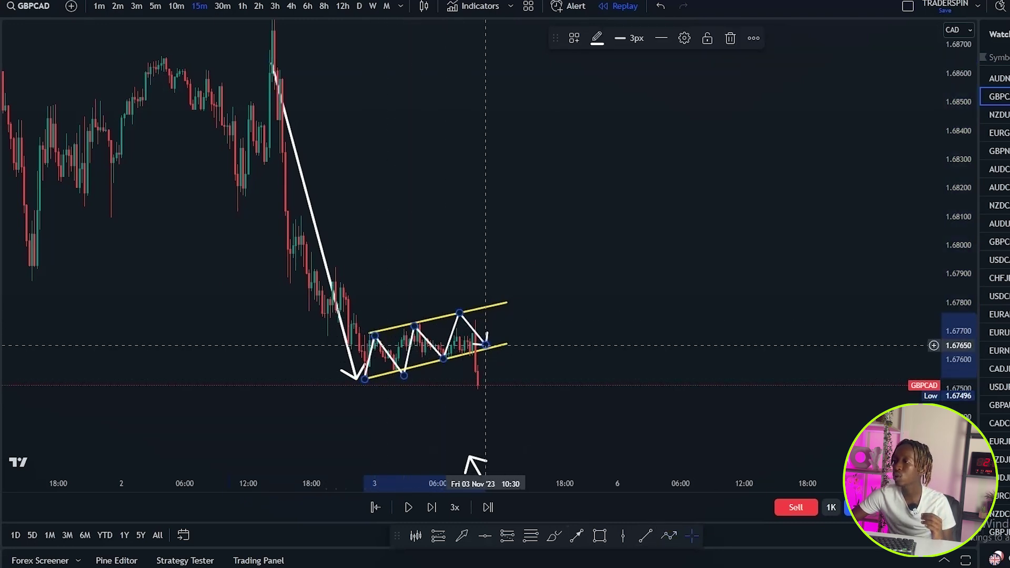
{"action": "left_click", "coordinate": [2, 36]}
{"action": "left_click", "coordinate": [650, 223]}
Draw a downward breakout arrow from 1.67666 on 3 November 09:30 to 1.67414 at 16:30.
{"action": "left_click_drag", "start_coordinate": [650, 224], "coordinate": [684, 131]}
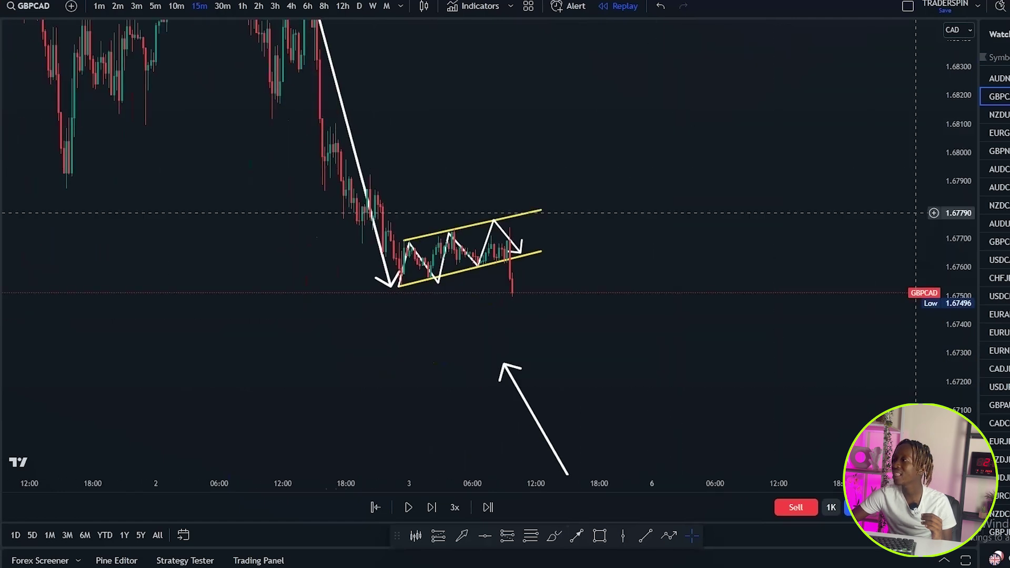
{"action": "left_click_drag", "start_coordinate": [959, 229], "coordinate": [959, 138]}
{"action": "left_click_drag", "start_coordinate": [811, 220], "coordinate": [794, 220]}
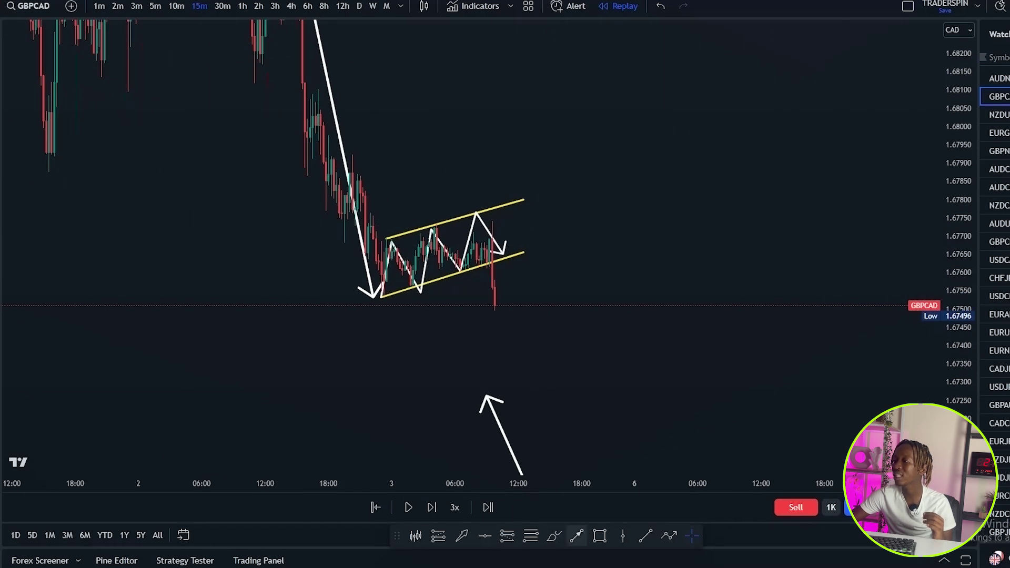
{"action": "left_click", "coordinate": [492, 249]}
{"action": "left_click", "coordinate": [566, 340]}
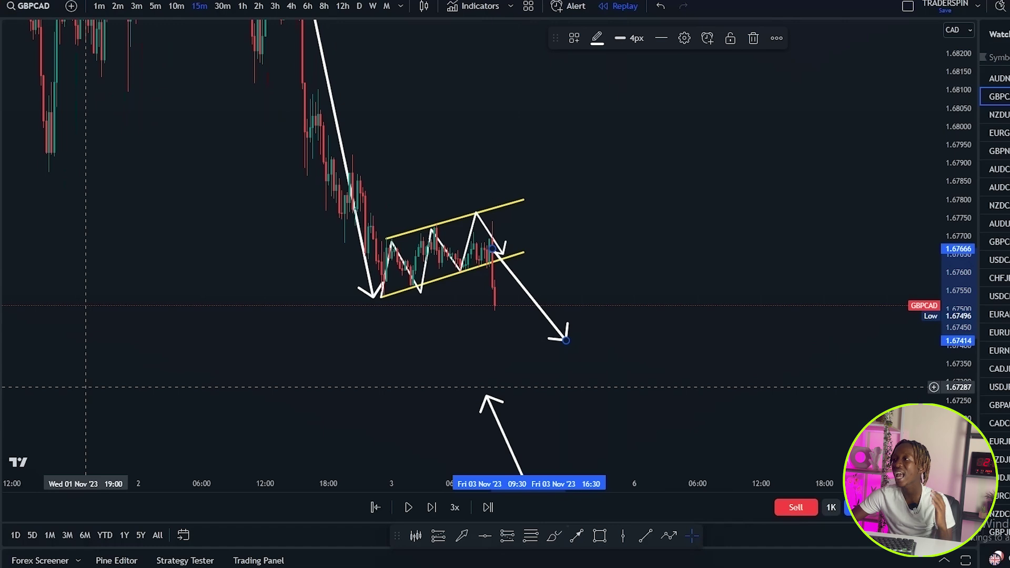
Undo the breakout arrow, the zigzag path in the channel and the arrow along the sell-off.
{"action": "left_click", "coordinate": [661, 5]}
{"action": "left_click", "coordinate": [661, 6]}
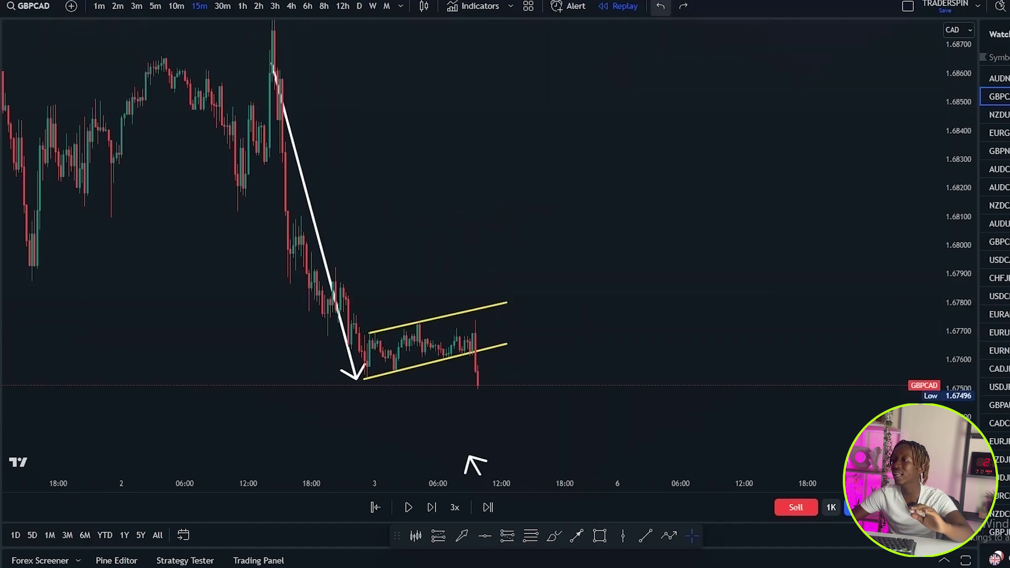
{"action": "left_click", "coordinate": [661, 5]}
Examine the ascending channel, its downside breakout candles and the preceding sell-off at different scales.
{"action": "scroll", "coordinate": [792, 198], "scroll_direction": "up", "scroll_amount": 3}
{"action": "left_click_drag", "start_coordinate": [661, 308], "coordinate": [808, 239]}
{"action": "left_click_drag", "start_coordinate": [959, 219], "coordinate": [959, 265]}
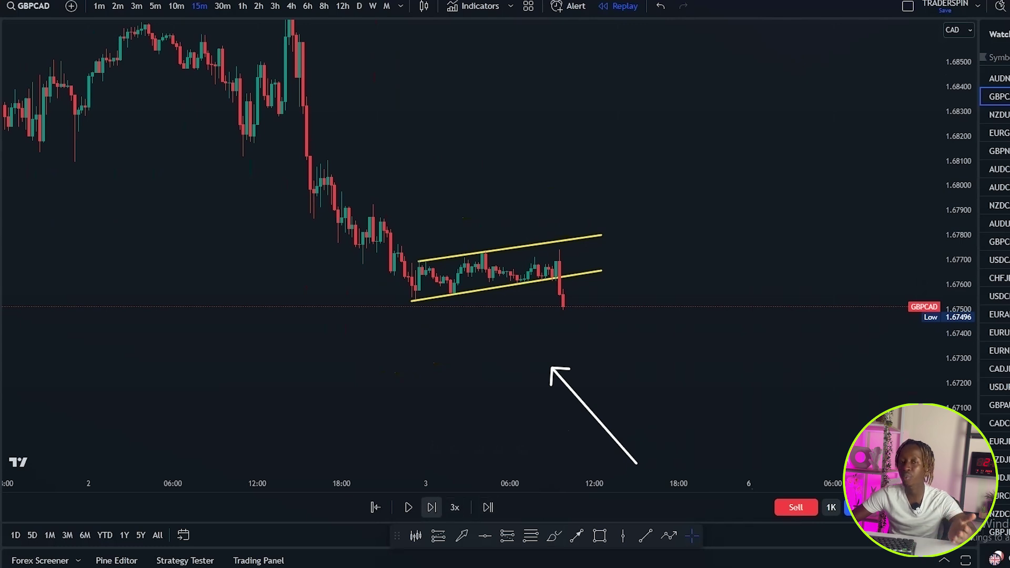
{"action": "scroll", "coordinate": [622, 347], "scroll_direction": "down", "scroll_amount": 2}
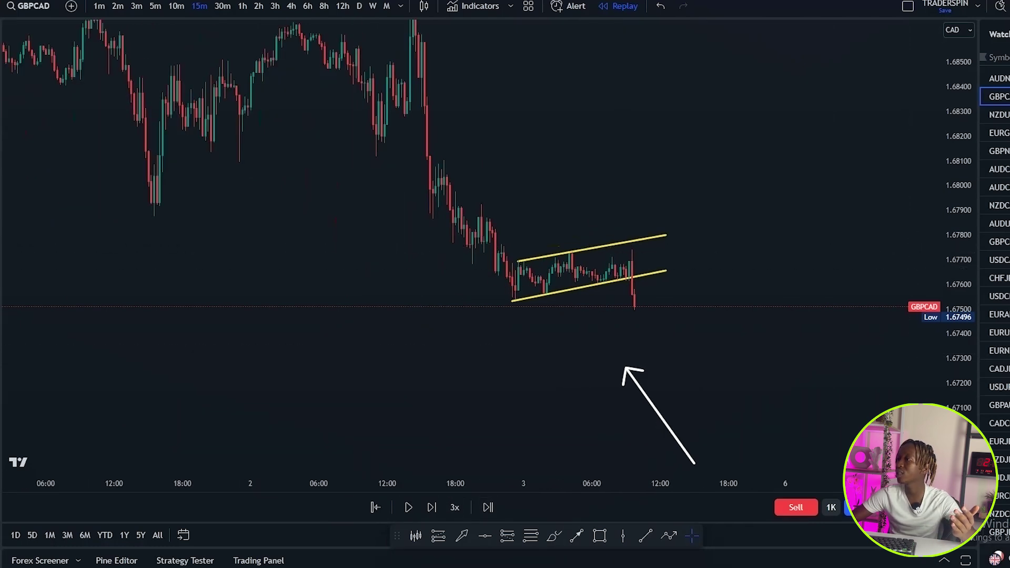
{"action": "left_click_drag", "start_coordinate": [959, 248], "coordinate": [959, 173]}
{"action": "scroll", "coordinate": [853, 280], "scroll_direction": "up", "scroll_amount": 2}
{"action": "scroll", "coordinate": [853, 280], "scroll_direction": "up", "scroll_amount": 3}
{"action": "left_click_drag", "start_coordinate": [562, 319], "coordinate": [679, 302]}
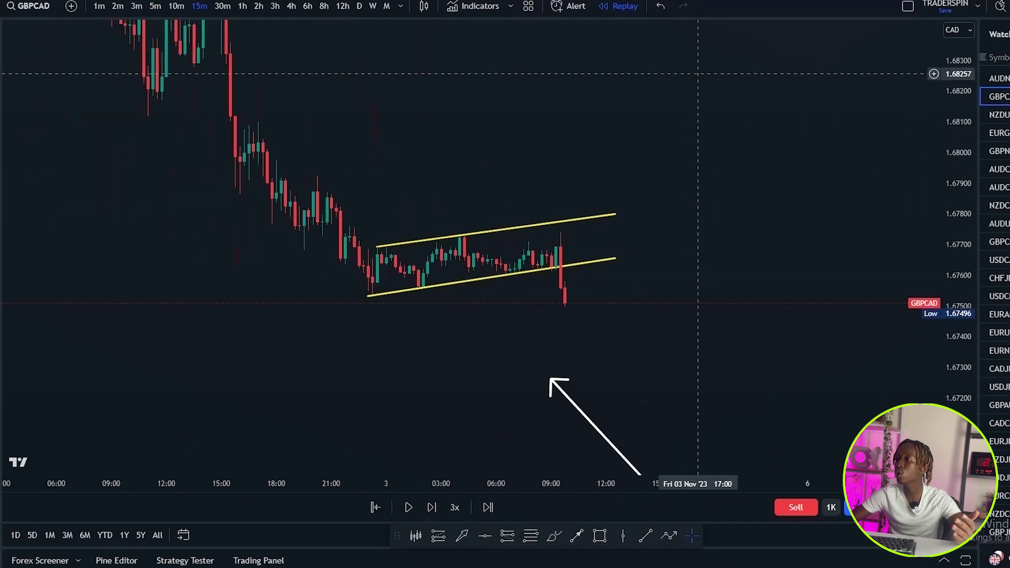
{"action": "left_click_drag", "start_coordinate": [958, 321], "coordinate": [958, 239]}
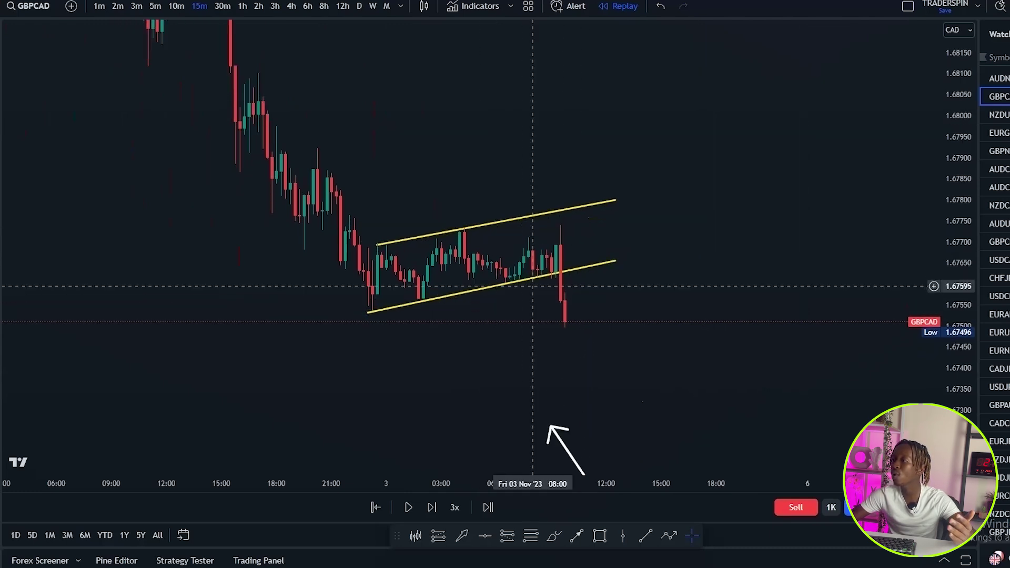
{"action": "scroll", "coordinate": [752, 300], "scroll_direction": "up", "scroll_amount": 3}
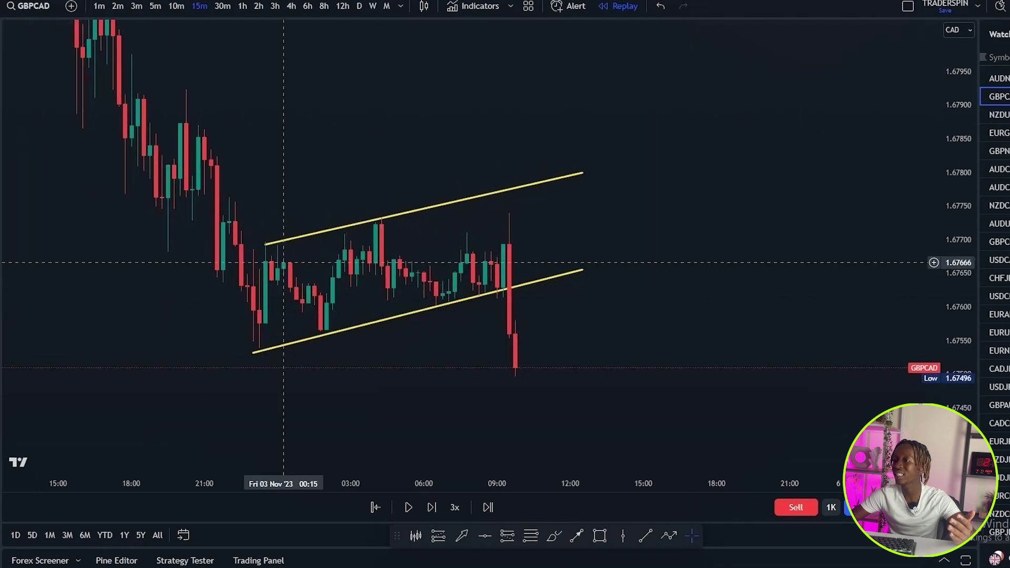
{"action": "scroll", "coordinate": [559, 327], "scroll_direction": "down", "scroll_amount": 3}
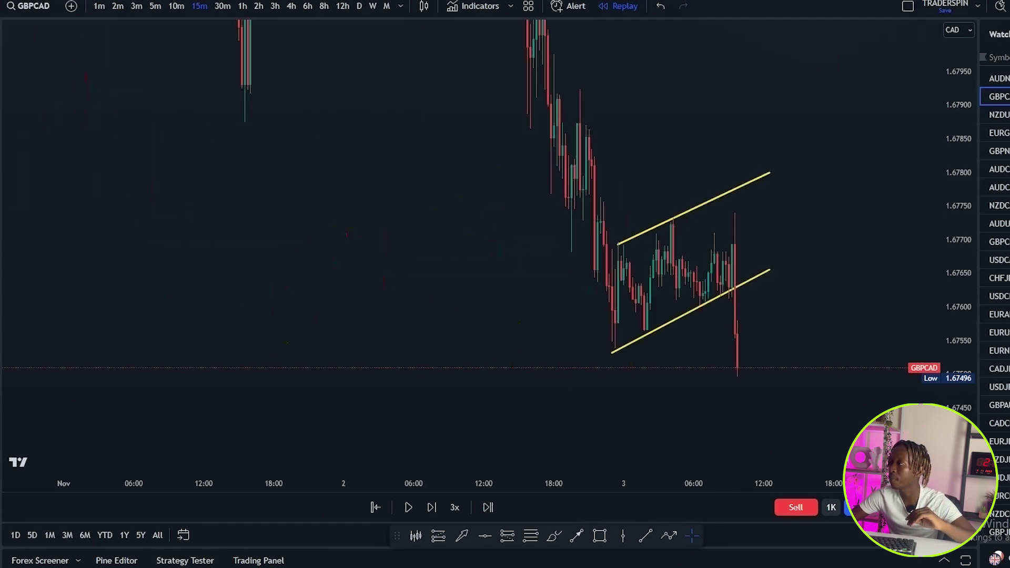
{"action": "left_click_drag", "start_coordinate": [959, 274], "coordinate": [958, 345]}
{"action": "scroll", "coordinate": [759, 192], "scroll_direction": "down", "scroll_amount": 10}
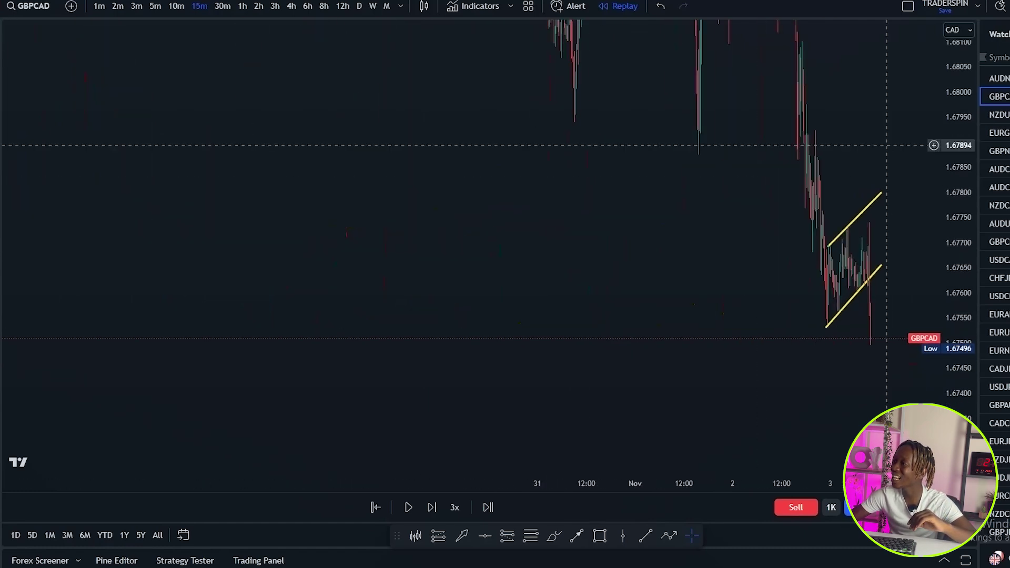
{"action": "scroll", "coordinate": [662, 324], "scroll_direction": "up", "scroll_amount": 10}
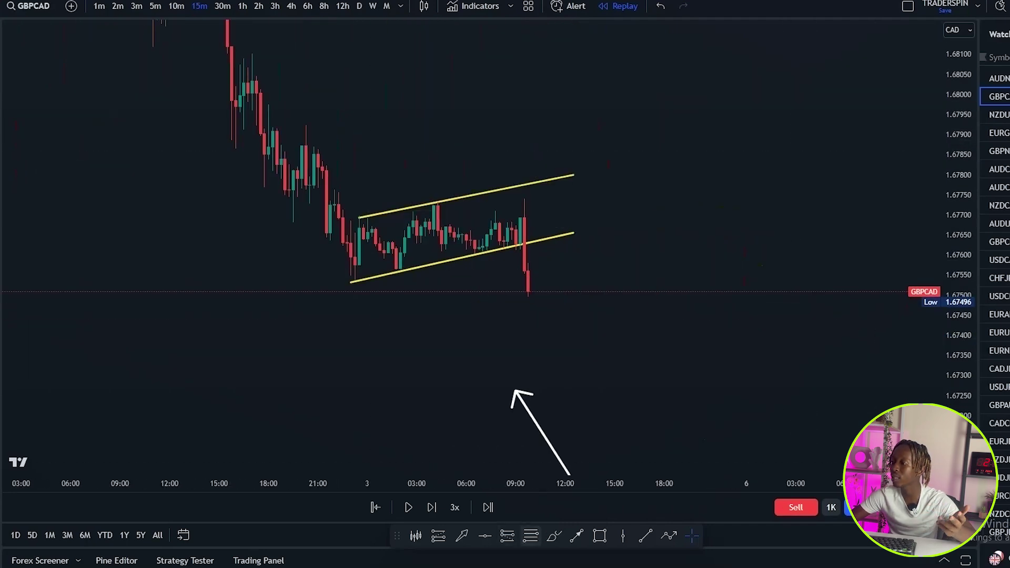
Place a short position just below the channel's breakdown and lower its stop to near the last swing high.
{"action": "left_click", "coordinate": [515, 270]}
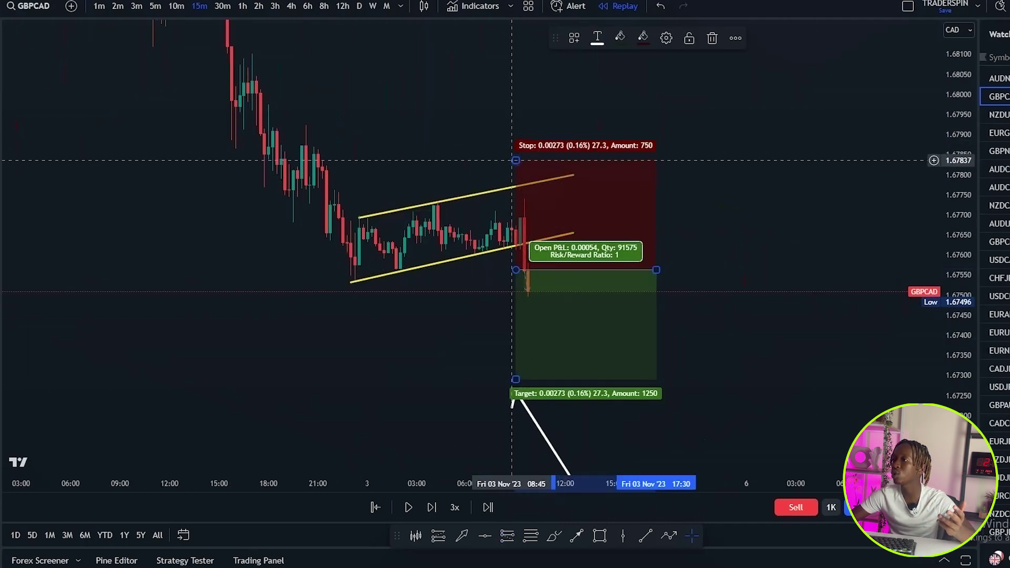
{"action": "left_click_drag", "start_coordinate": [516, 160], "coordinate": [516, 206]}
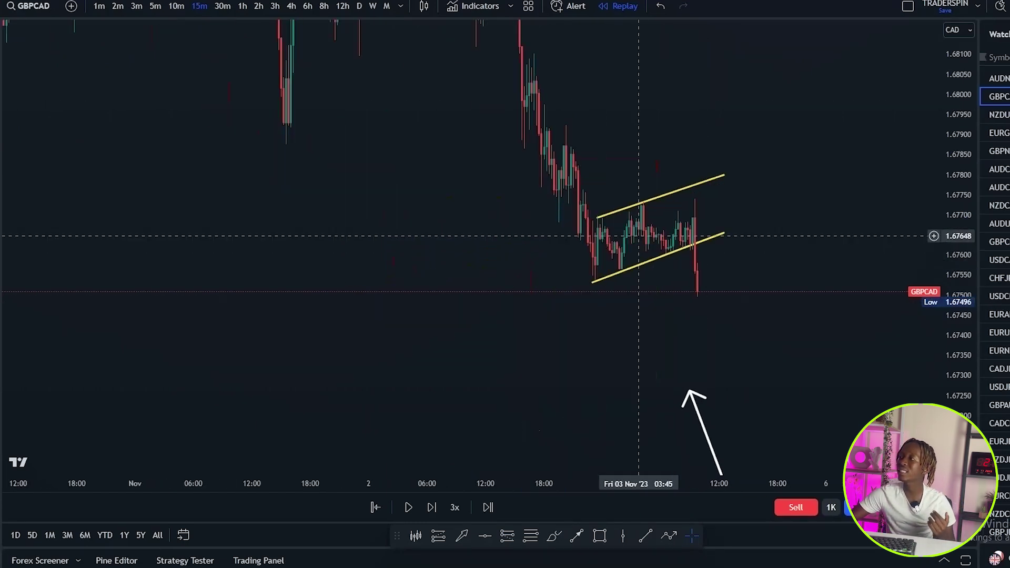
Draw a long trend line from 1.65903 on 20 October 13:15 along the second arrowed low and past the channel.
{"action": "scroll", "coordinate": [709, 227], "scroll_direction": "down", "scroll_amount": 3}
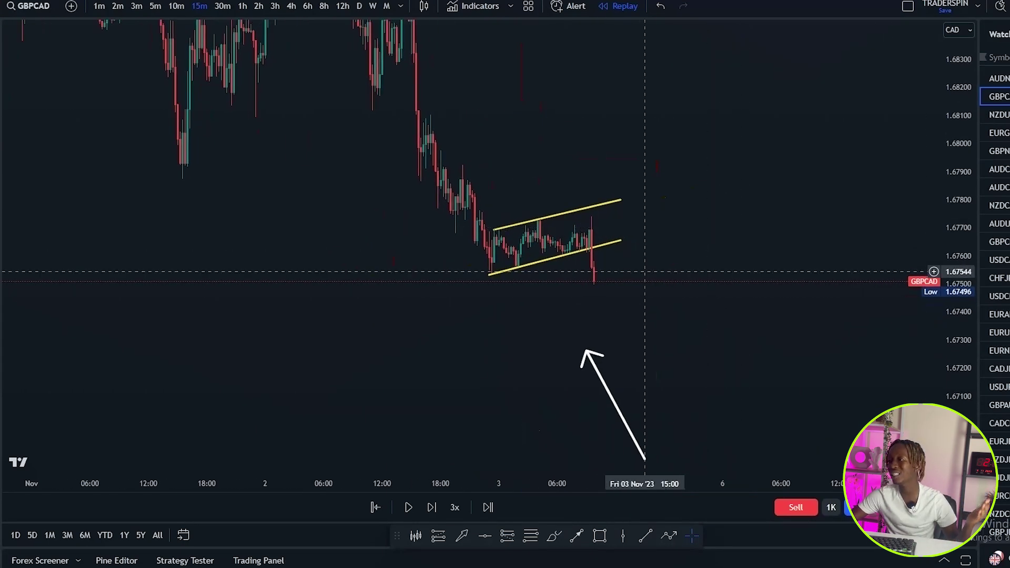
{"action": "left_click_drag", "start_coordinate": [654, 278], "coordinate": [593, 330]}
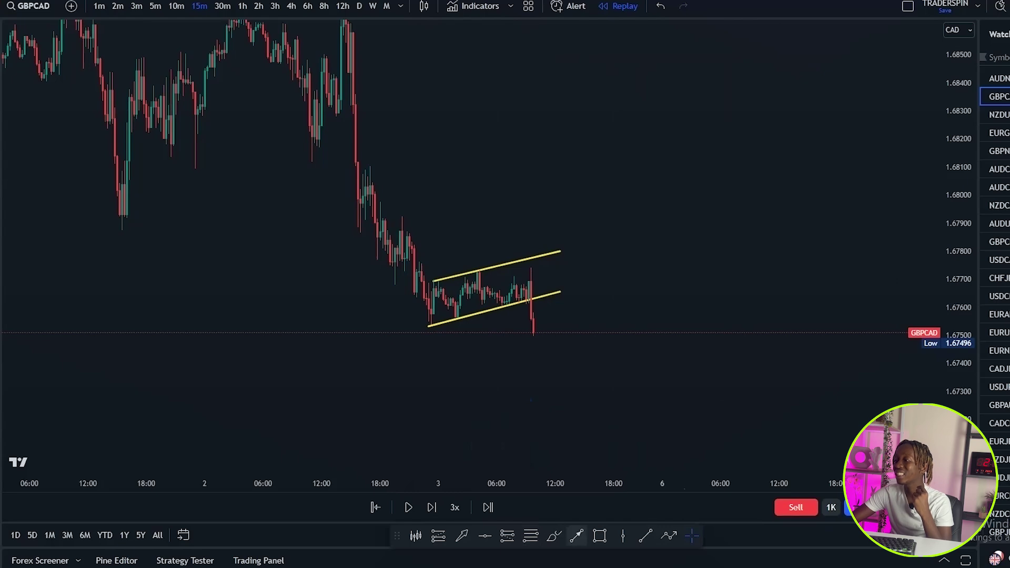
{"action": "left_click_drag", "start_coordinate": [514, 275], "coordinate": [541, 324]}
{"action": "scroll", "coordinate": [755, 333], "scroll_direction": "down", "scroll_amount": 8}
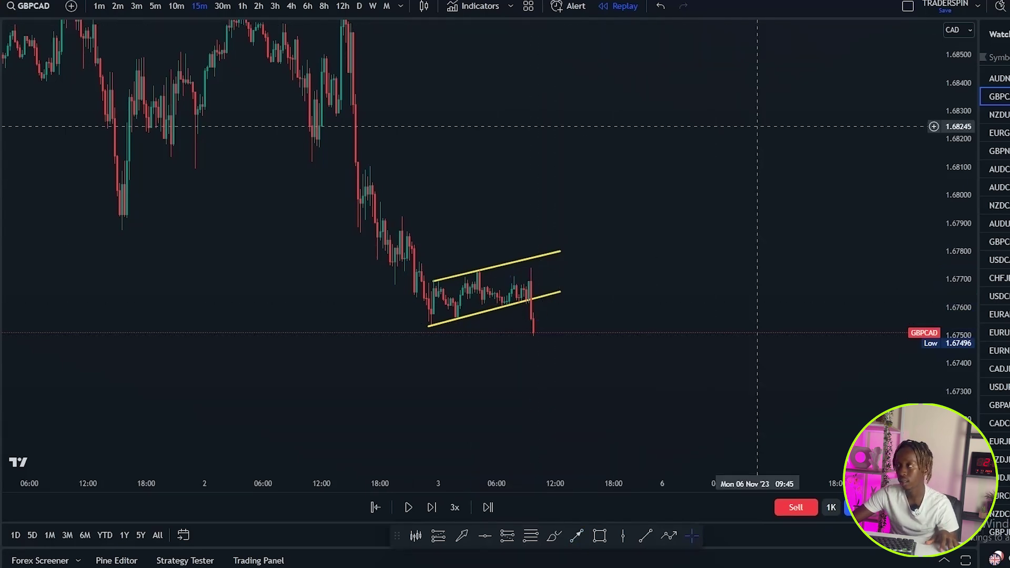
{"action": "left_click_drag", "start_coordinate": [959, 210], "coordinate": [959, 434]}
{"action": "left_click_drag", "start_coordinate": [720, 311], "coordinate": [690, 308]}
{"action": "left_click_drag", "start_coordinate": [661, 355], "coordinate": [490, 238]}
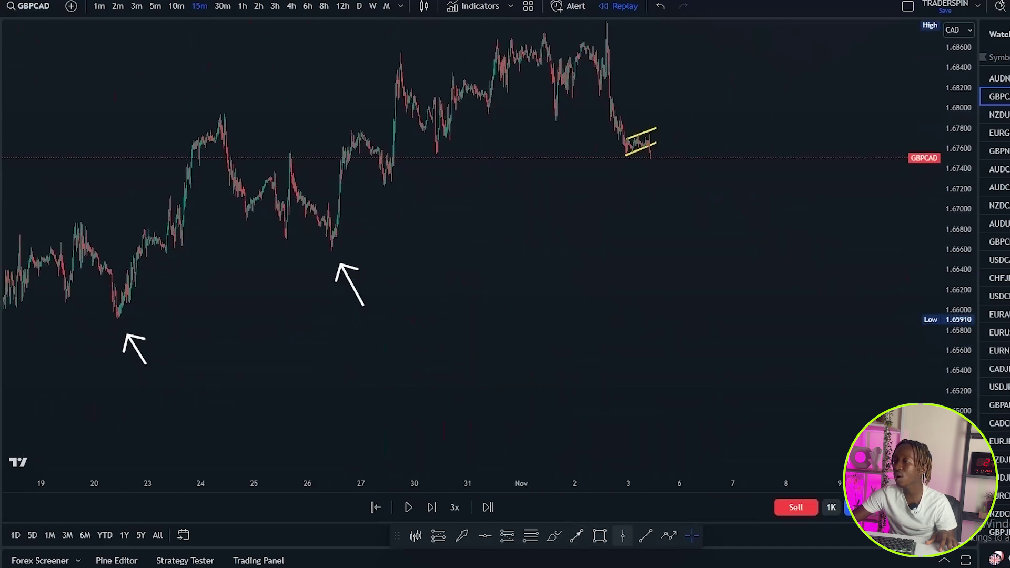
{"action": "left_click", "coordinate": [646, 535]}
{"action": "left_click", "coordinate": [124, 319]}
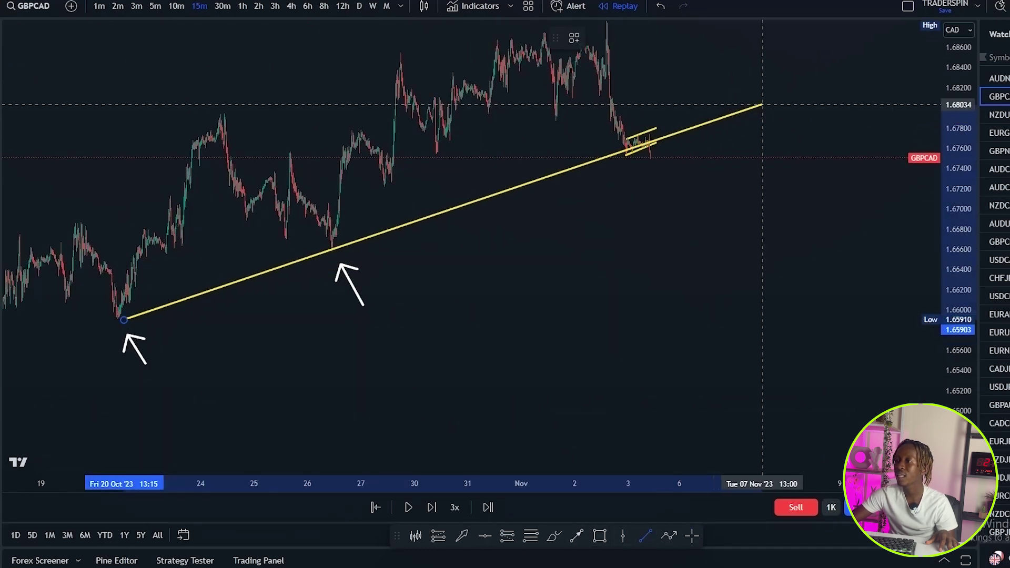
{"action": "left_click", "coordinate": [803, 117]}
Adjust the long trend line's upper end to about 1.6787 on 7 November.
{"action": "scroll", "coordinate": [525, 370], "scroll_direction": "up", "scroll_amount": 2}
{"action": "left_click_drag", "start_coordinate": [526, 370], "coordinate": [737, 341]}
{"action": "left_click_drag", "start_coordinate": [298, 256], "coordinate": [290, 257]}
{"action": "left_click_drag", "start_coordinate": [919, 107], "coordinate": [826, 159]}
{"action": "left_click", "coordinate": [873, 186]}
Examine the channel breakdown where the latest candle meets the redrawn long trend line.
{"action": "left_click_drag", "start_coordinate": [958, 353], "coordinate": [959, 187]}
{"action": "scroll", "coordinate": [785, 207], "scroll_direction": "up", "scroll_amount": 6}
{"action": "left_click_drag", "start_coordinate": [522, 250], "coordinate": [640, 327]}
{"action": "scroll", "coordinate": [577, 244], "scroll_direction": "up", "scroll_amount": 4}
{"action": "left_click_drag", "start_coordinate": [959, 310], "coordinate": [959, 218]}
{"action": "left_click_drag", "start_coordinate": [664, 286], "coordinate": [700, 357]}
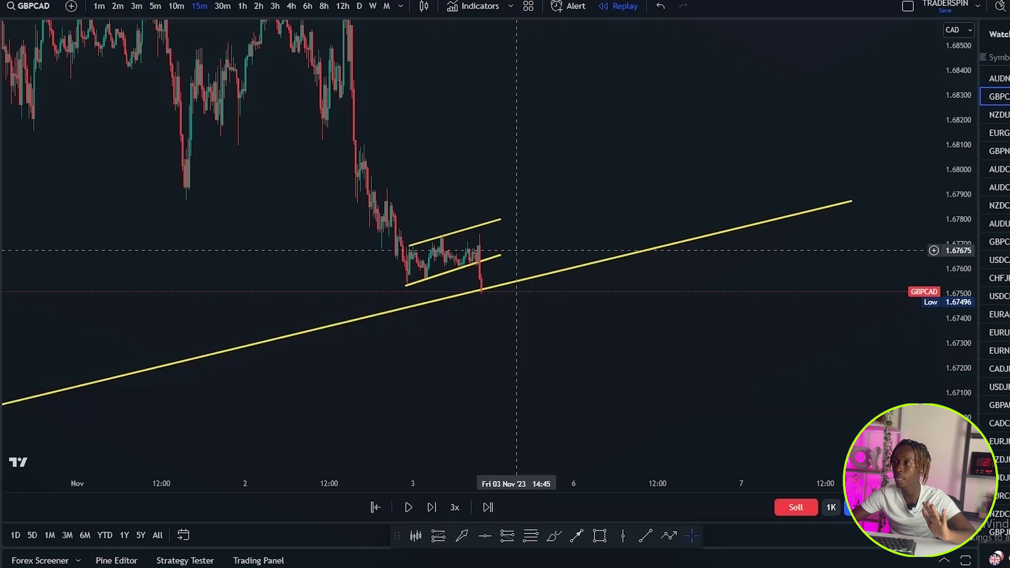
{"action": "scroll", "coordinate": [517, 250], "scroll_direction": "up", "scroll_amount": 2}
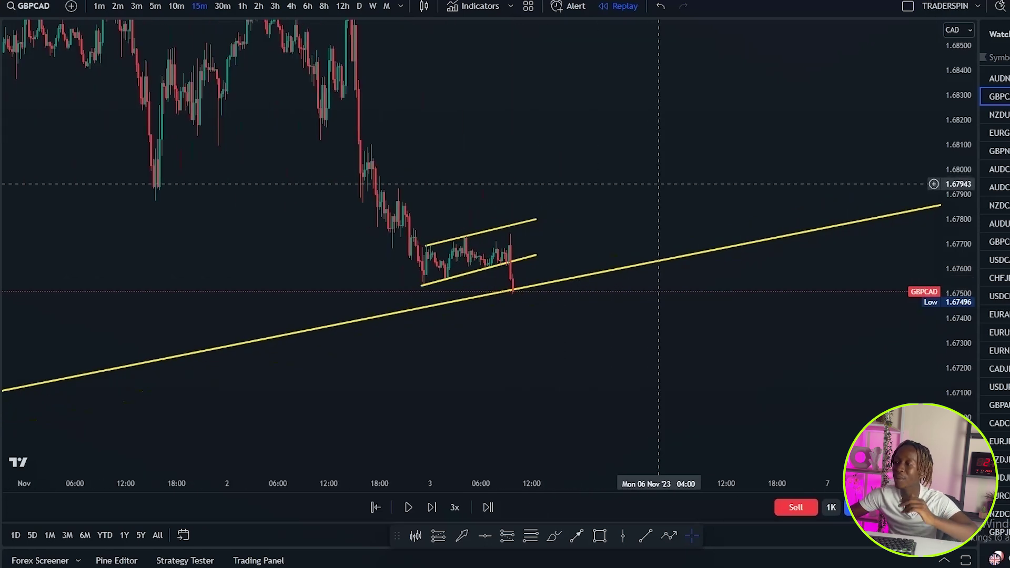
Circle the channel and its breakdown freehand with the brush, remove the strokes and return to the cross cursor.
{"action": "left_click_drag", "start_coordinate": [656, 203], "coordinate": [599, 209]}
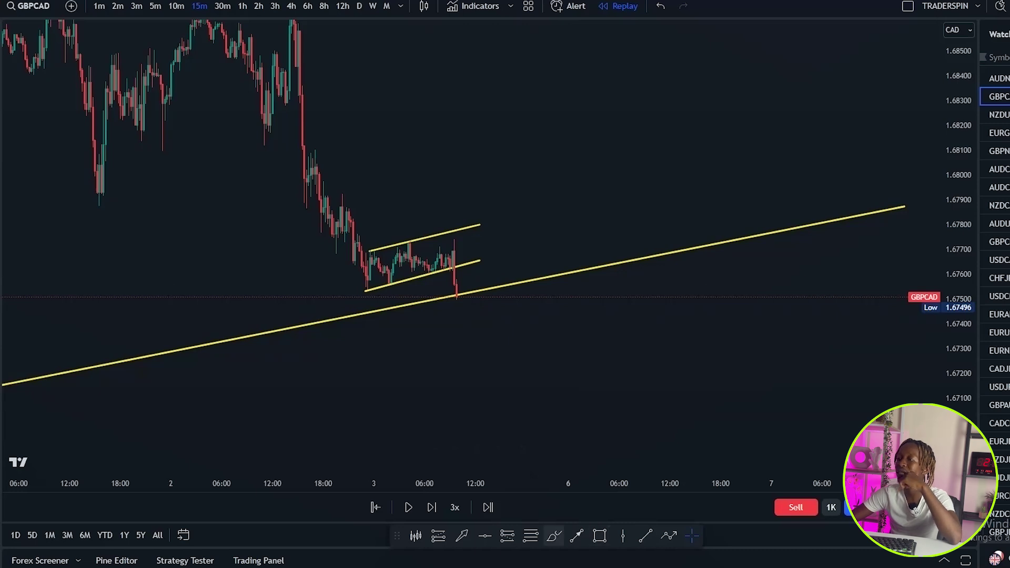
{"action": "mouse_move", "coordinate": [526, 178]}
{"action": "left_mouse_down"}
{"action": "mouse_move", "coordinate": [373, 197]}
{"action": "mouse_move", "coordinate": [539, 266]}
{"action": "mouse_move", "coordinate": [506, 193]}
{"action": "left_mouse_up"}
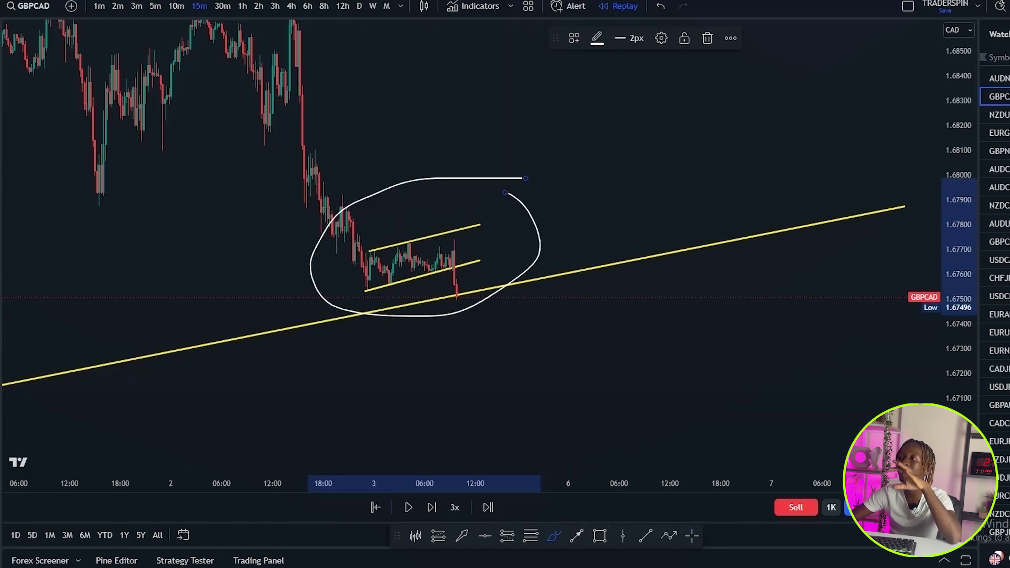
{"action": "left_click", "coordinate": [707, 38]}
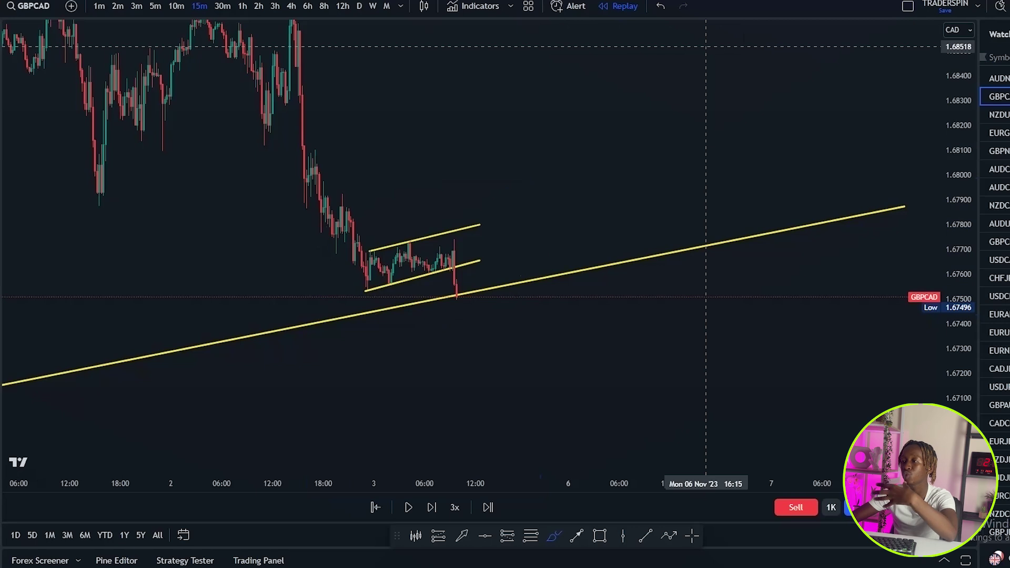
{"action": "left_click", "coordinate": [503, 102]}
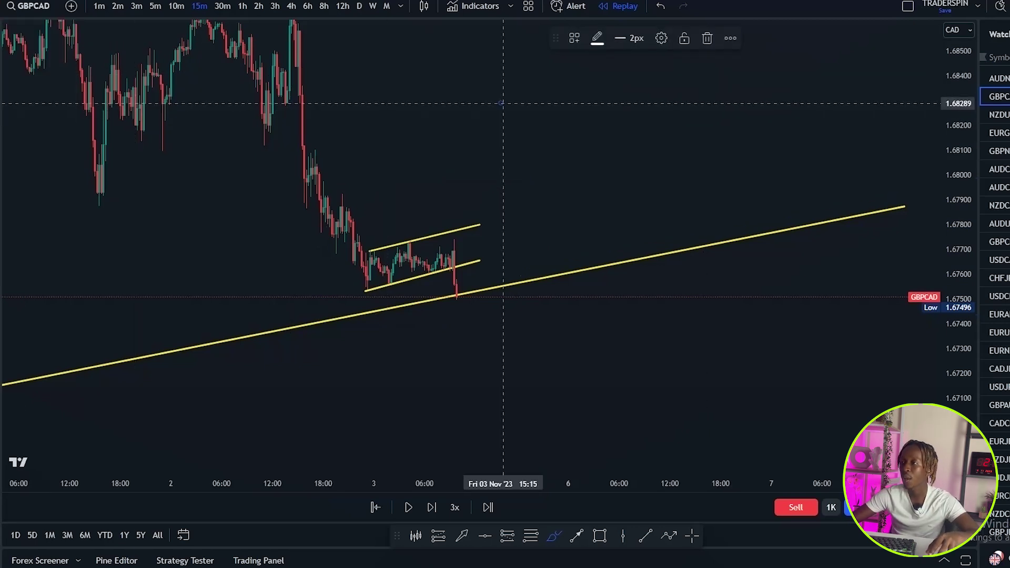
{"action": "left_click", "coordinate": [708, 38]}
{"action": "left_click", "coordinate": [1, 35]}
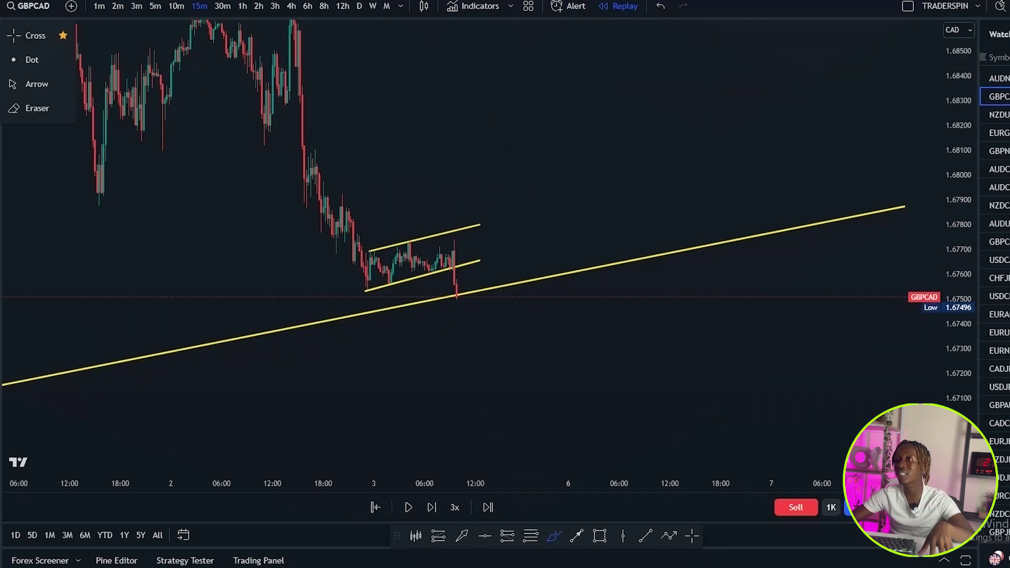
{"action": "left_click", "coordinate": [35, 35]}
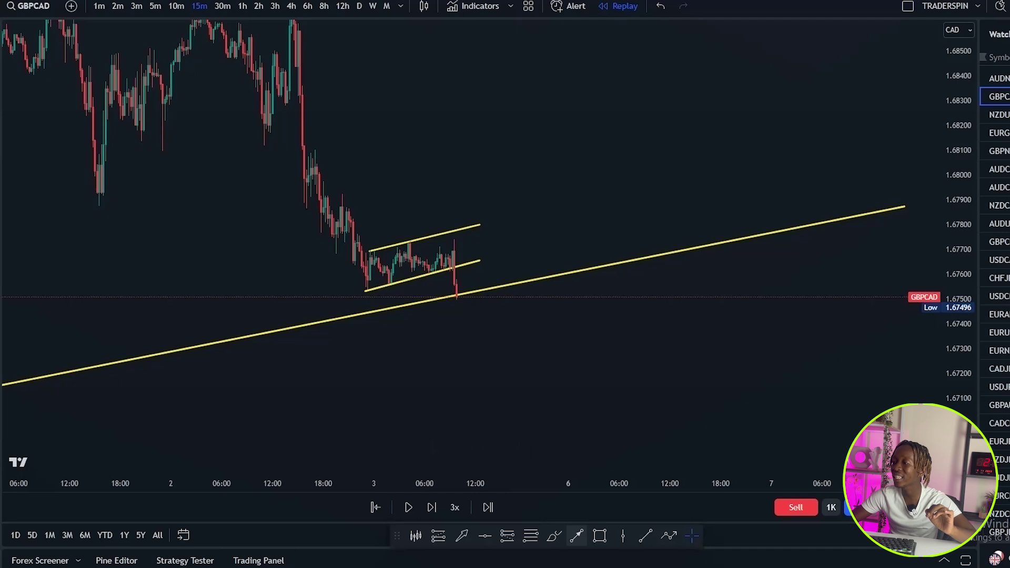
Draw an arrow up to the long trend line at 1.67270 on 2 November and run the replay until price rallies above the channel.
{"action": "left_click_drag", "start_coordinate": [201, 398], "coordinate": [187, 356]}
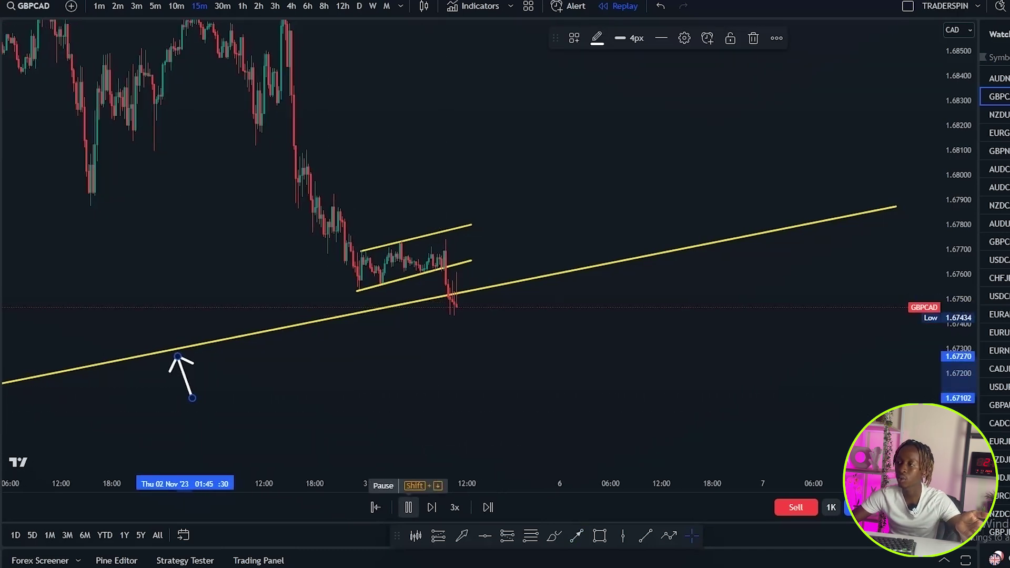
{"action": "scroll", "coordinate": [442, 421], "scroll_direction": "down", "scroll_amount": 4}
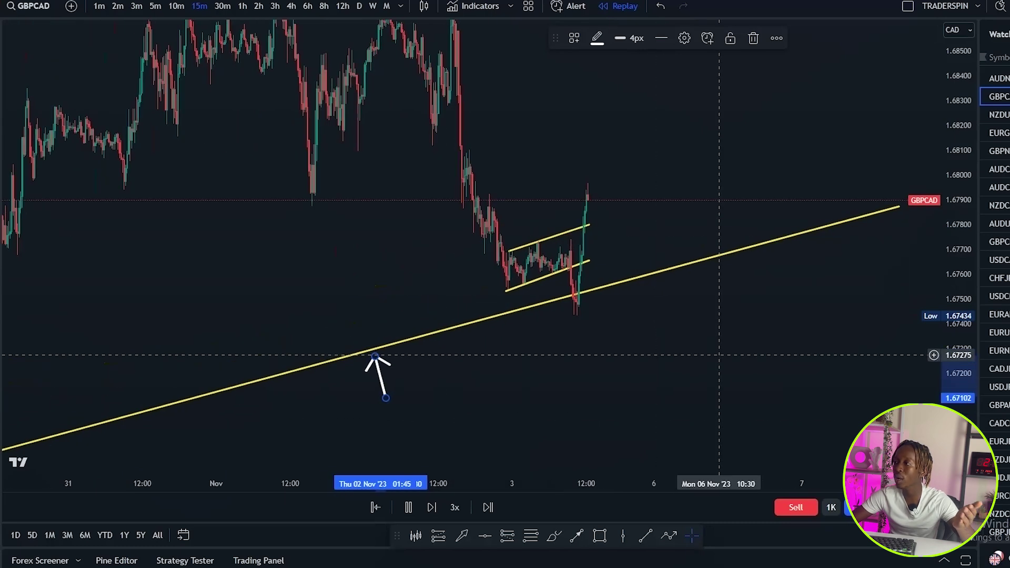
{"action": "left_click", "coordinate": [408, 508]}
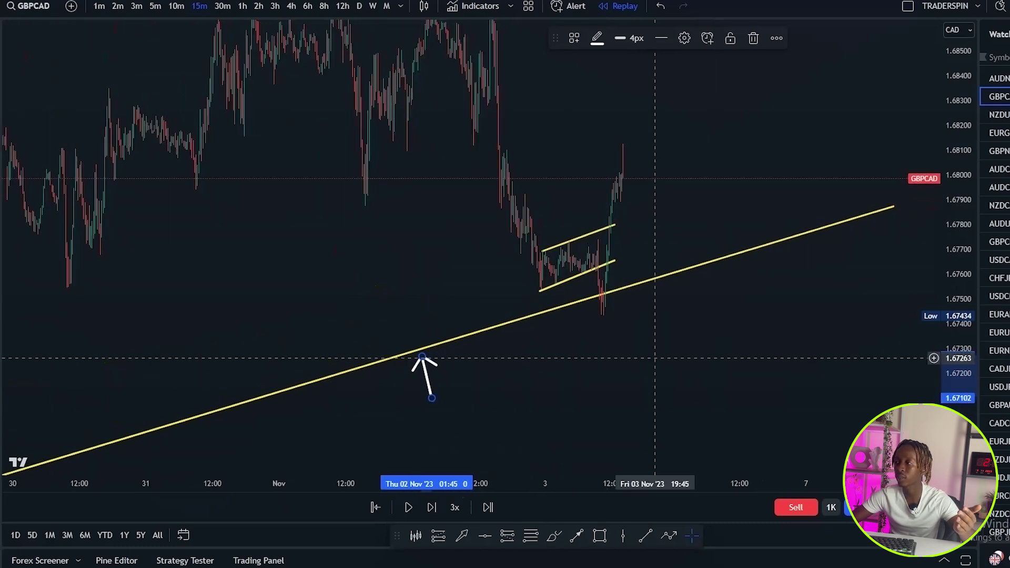
Examine the false breakdown below the channel together with the arrowed touches along the long trend line.
{"action": "scroll", "coordinate": [656, 356], "scroll_direction": "up", "scroll_amount": 8}
{"action": "left_click_drag", "start_coordinate": [403, 357], "coordinate": [772, 349]}
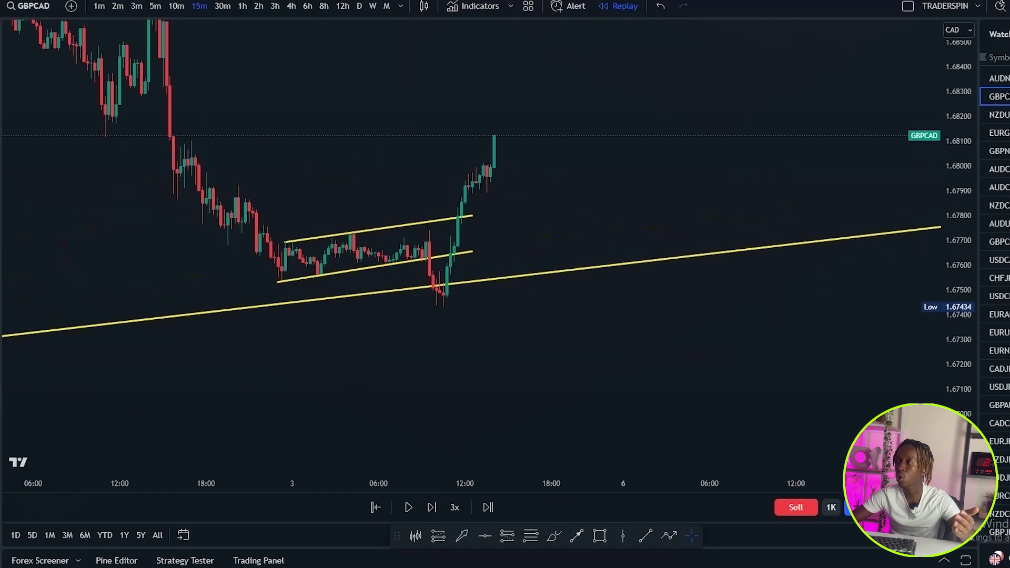
{"action": "scroll", "coordinate": [630, 301], "scroll_direction": "down", "scroll_amount": 4}
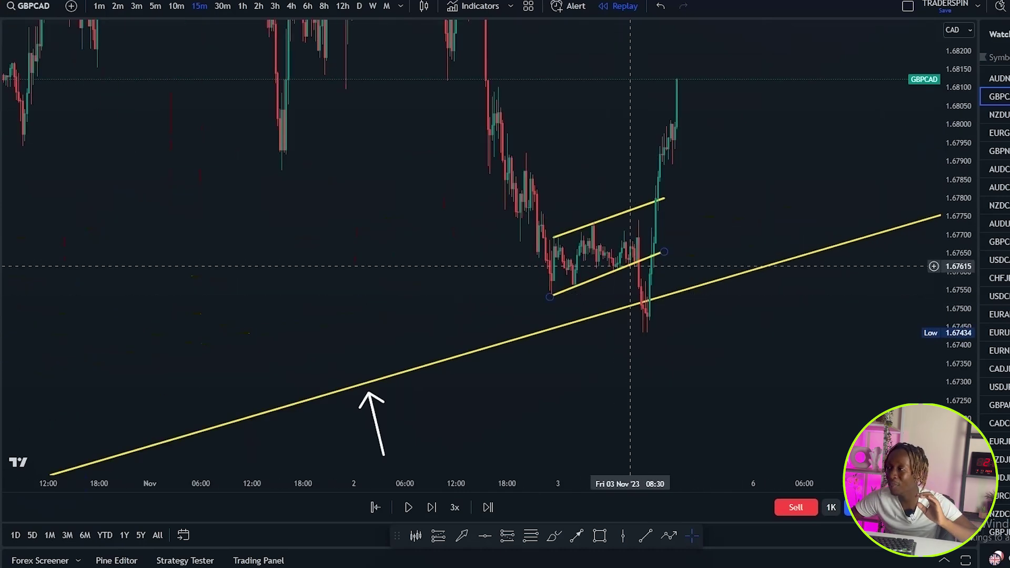
{"action": "scroll", "coordinate": [630, 266], "scroll_direction": "up", "scroll_amount": 3}
{"action": "scroll", "coordinate": [593, 260], "scroll_direction": "down", "scroll_amount": 8}
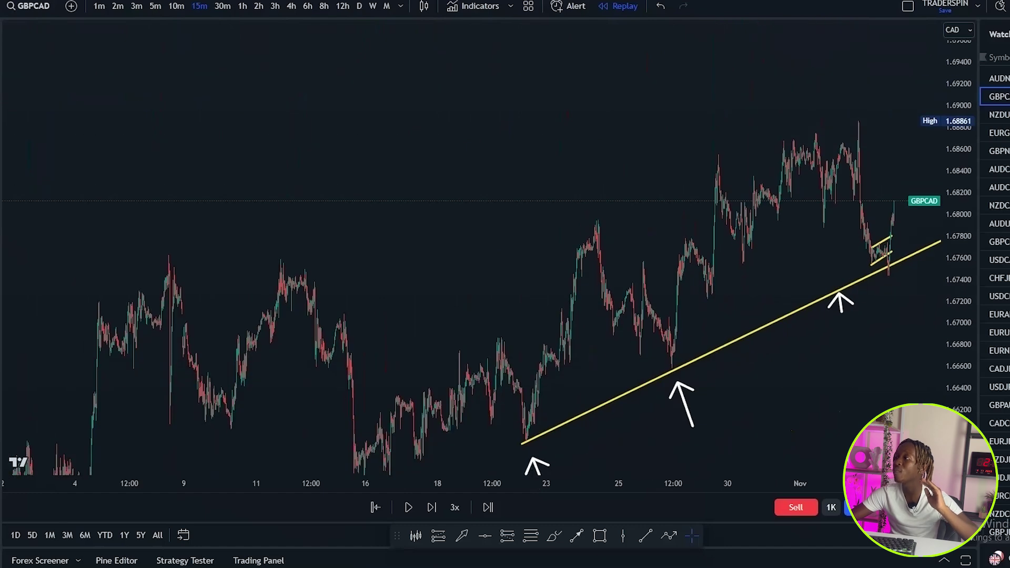
{"action": "scroll", "coordinate": [703, 370], "scroll_direction": "up", "scroll_amount": 6}
{"action": "left_click_drag", "start_coordinate": [702, 371], "coordinate": [701, 357]}
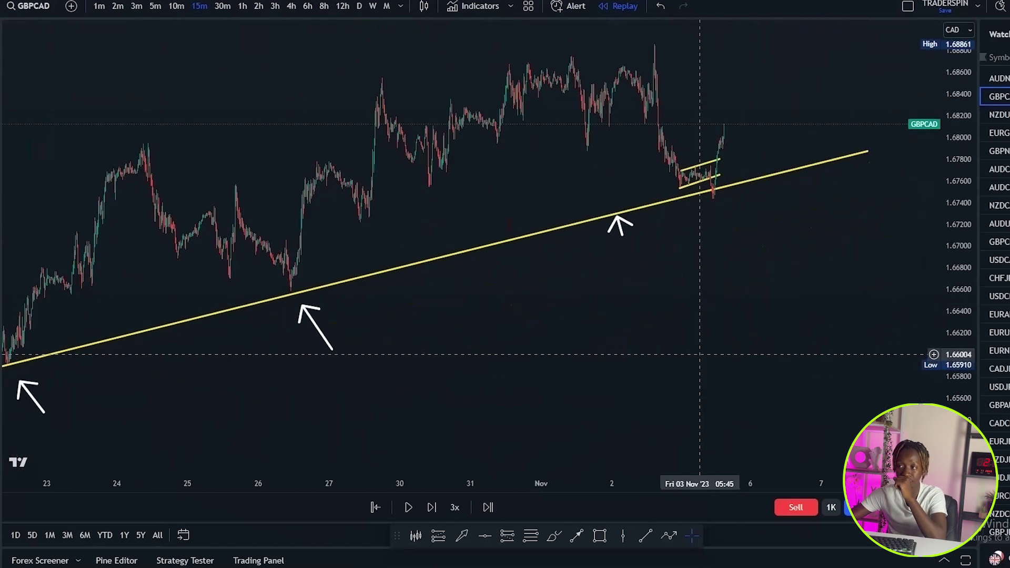
Raise the upper end of the long trend line slightly, to about 1.6791.
{"action": "scroll", "coordinate": [713, 327], "scroll_direction": "down", "scroll_amount": 3}
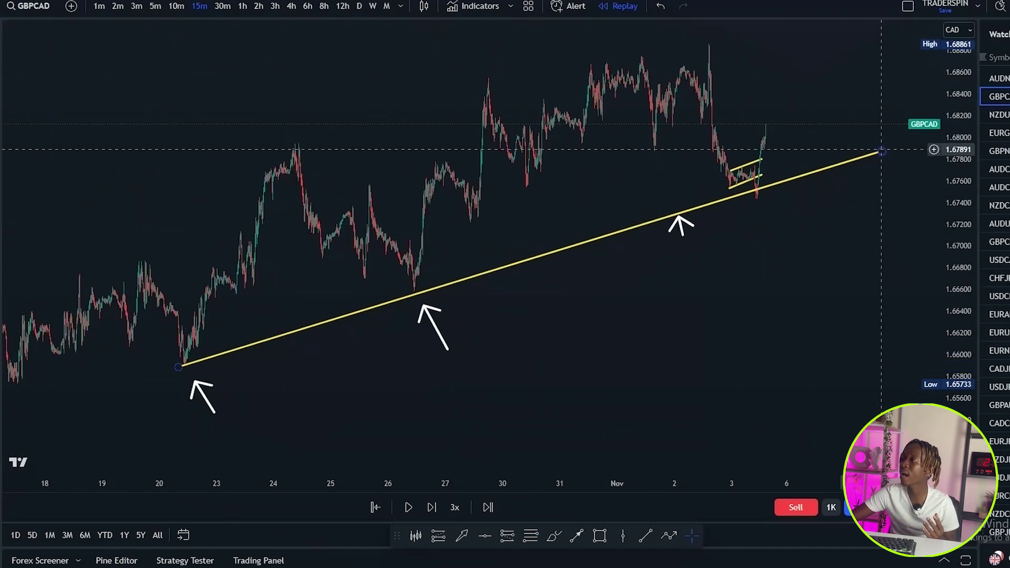
{"action": "left_click_drag", "start_coordinate": [882, 152], "coordinate": [883, 148]}
{"action": "left_click", "coordinate": [879, 264]}
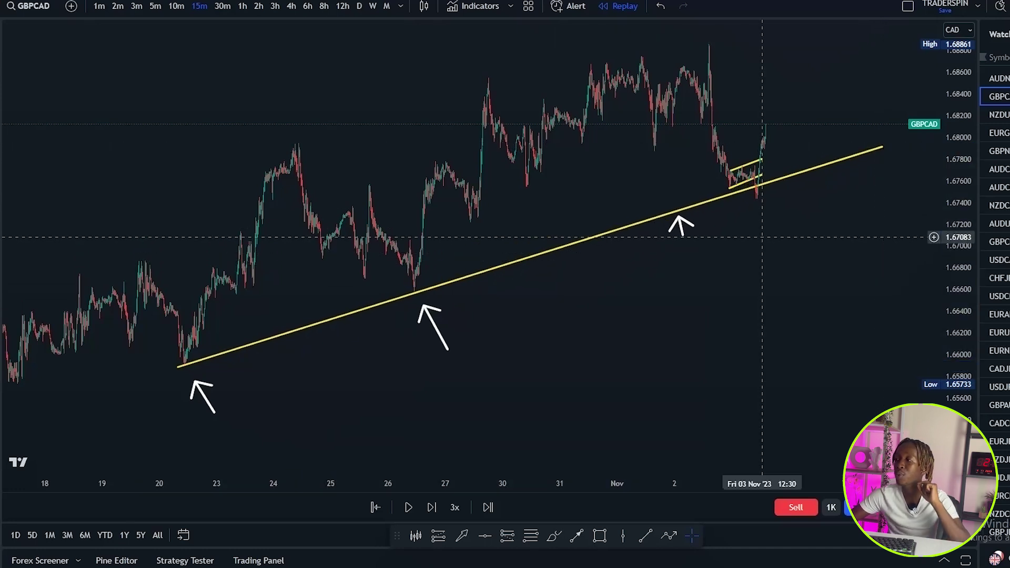
Draw an arrow up to the trend line at about 1.6685 on 30 October and remove it again.
{"action": "scroll", "coordinate": [679, 174], "scroll_direction": "up", "scroll_amount": 3}
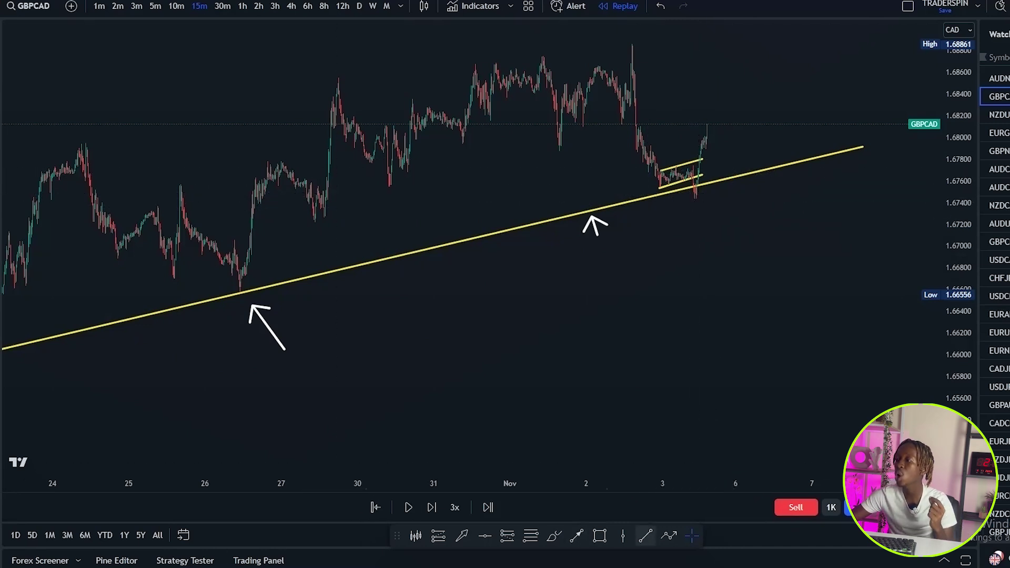
{"action": "left_click", "coordinate": [577, 536]}
{"action": "left_click_drag", "start_coordinate": [407, 311], "coordinate": [387, 262]}
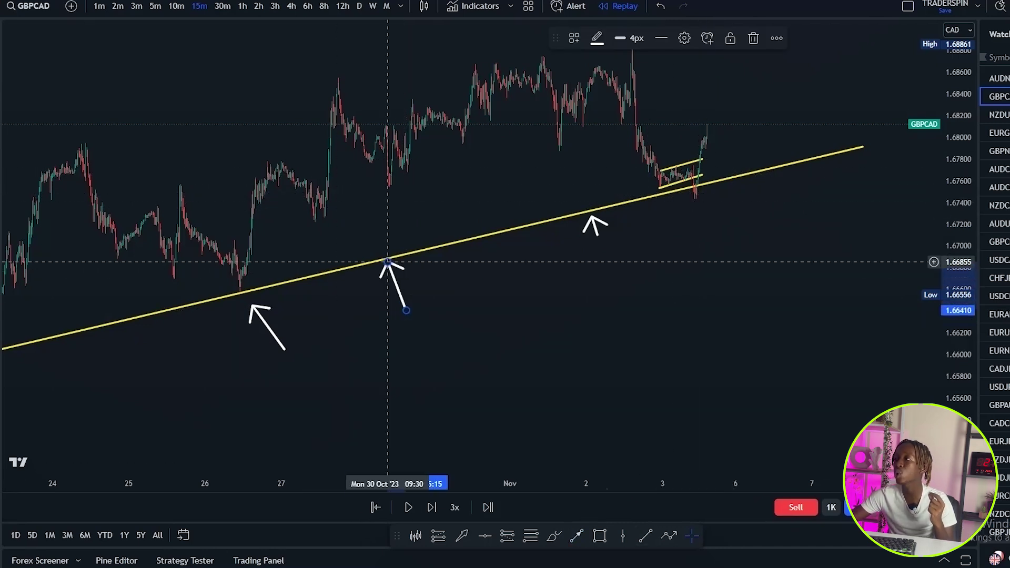
{"action": "left_click", "coordinate": [754, 38]}
Delete the arrow below the trend line at 2 November.
{"action": "scroll", "coordinate": [554, 285], "scroll_direction": "up", "scroll_amount": 3}
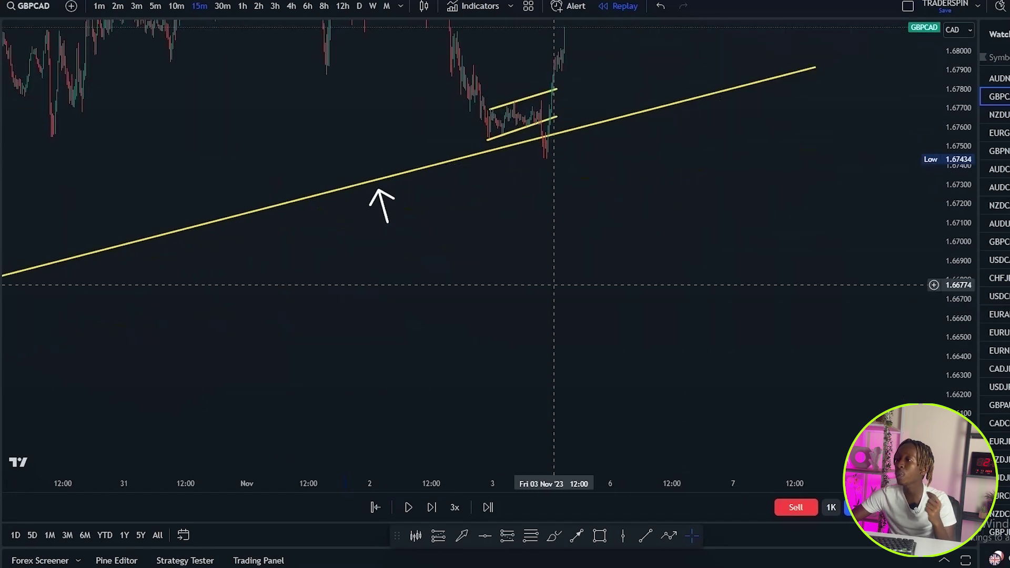
{"action": "scroll", "coordinate": [554, 284], "scroll_direction": "down", "scroll_amount": 4}
{"action": "left_click", "coordinate": [614, 213]}
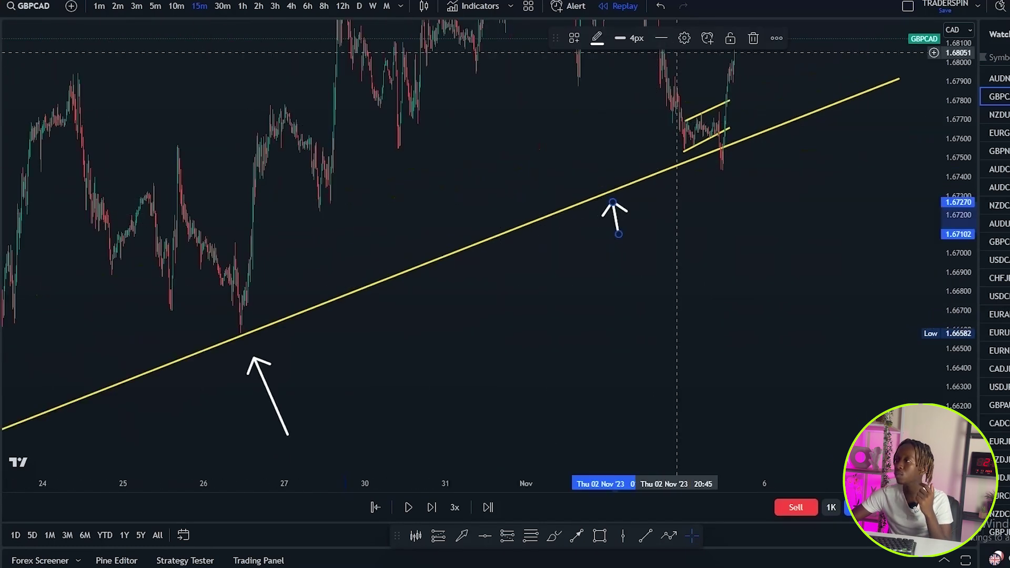
{"action": "left_click", "coordinate": [754, 38]}
Examine the dip below the channel and trend line and the rally that follows it, up close and in the wider trend.
{"action": "scroll", "coordinate": [733, 330], "scroll_direction": "up", "scroll_amount": 3}
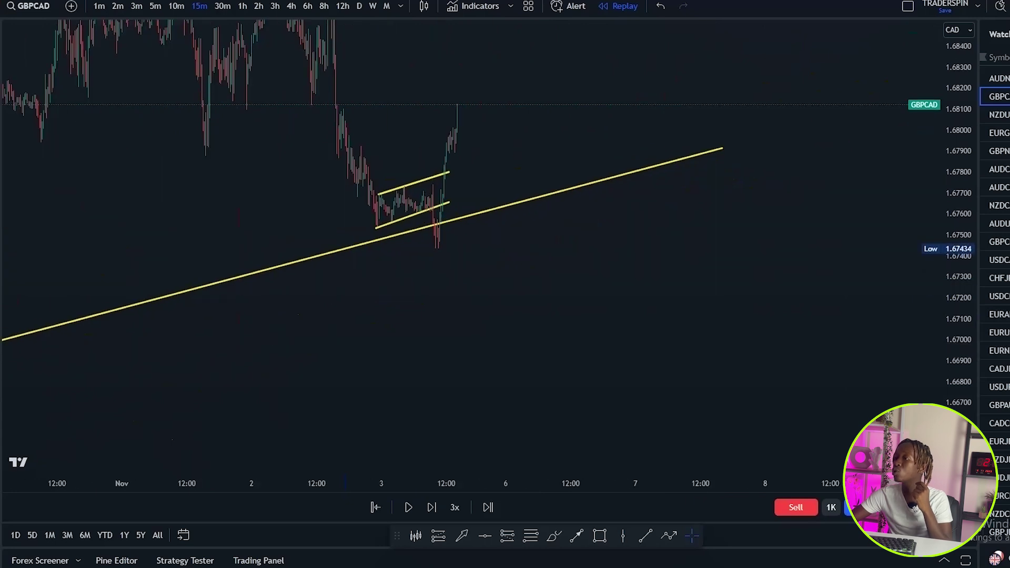
{"action": "scroll", "coordinate": [574, 300], "scroll_direction": "up", "scroll_amount": 3}
{"action": "scroll", "coordinate": [574, 301], "scroll_direction": "up", "scroll_amount": 4}
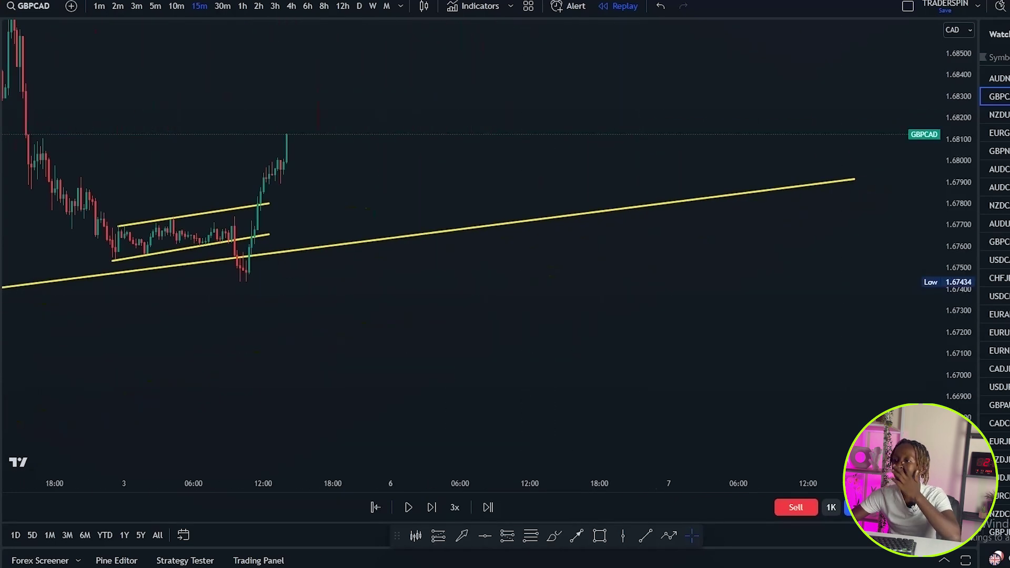
{"action": "left_click_drag", "start_coordinate": [958, 293], "coordinate": [958, 234]}
{"action": "left_click_drag", "start_coordinate": [505, 374], "coordinate": [812, 394]}
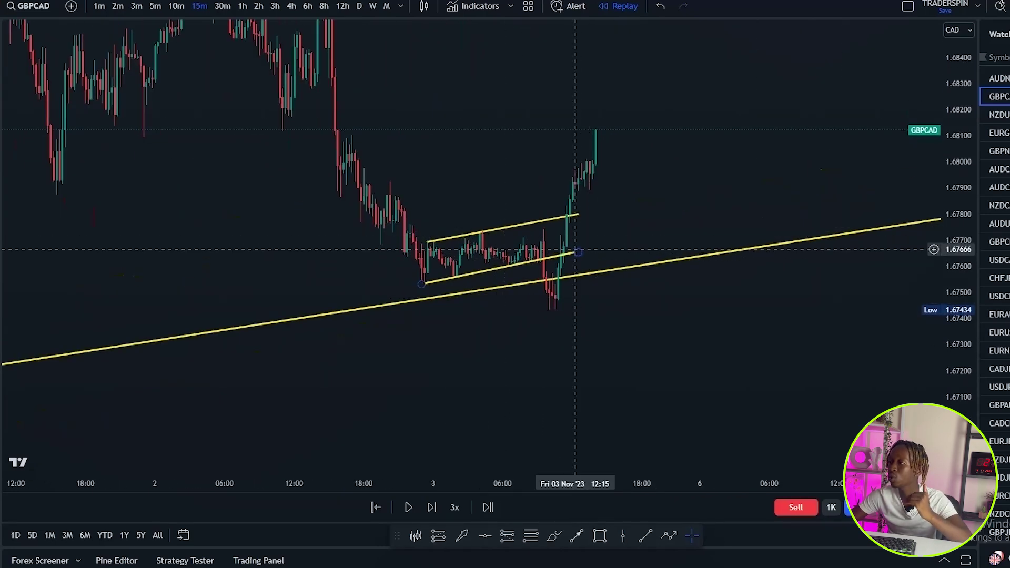
{"action": "scroll", "coordinate": [605, 311], "scroll_direction": "down", "scroll_amount": 8}
{"action": "left_click_drag", "start_coordinate": [958, 284], "coordinate": [958, 432]}
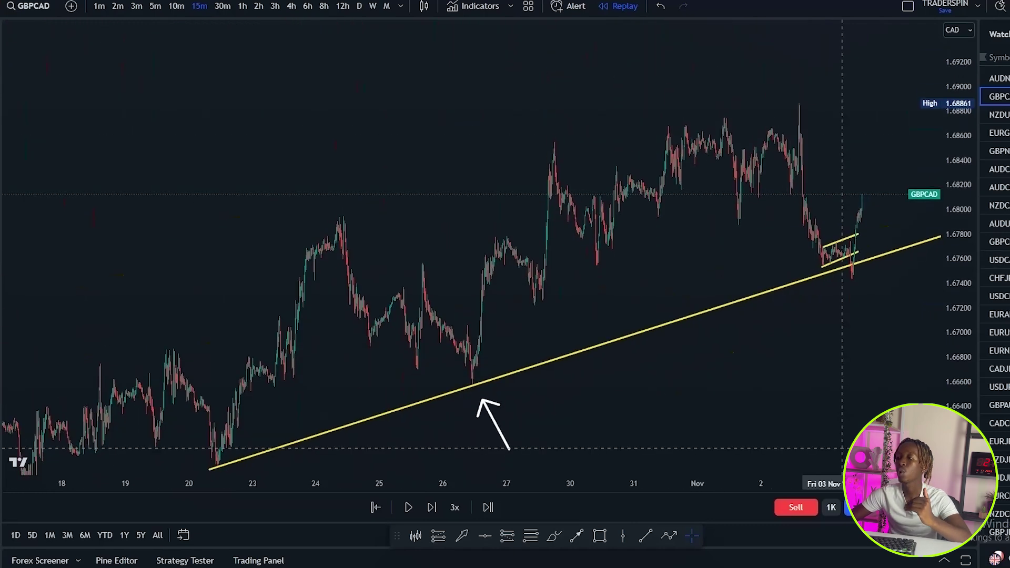
Draw a long arrow from the breakdown at about 1.6754 up to 1.68666 on 6 November and remove it again.
{"action": "left_click_drag", "start_coordinate": [781, 427], "coordinate": [636, 329]}
{"action": "left_click_drag", "start_coordinate": [683, 192], "coordinate": [651, 250]}
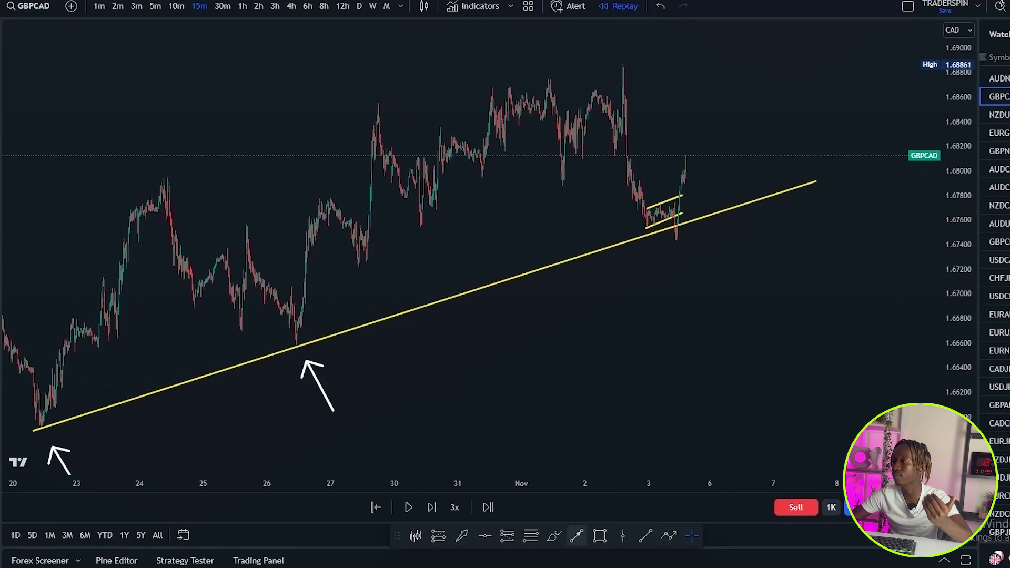
{"action": "left_click_drag", "start_coordinate": [672, 228], "coordinate": [740, 90]}
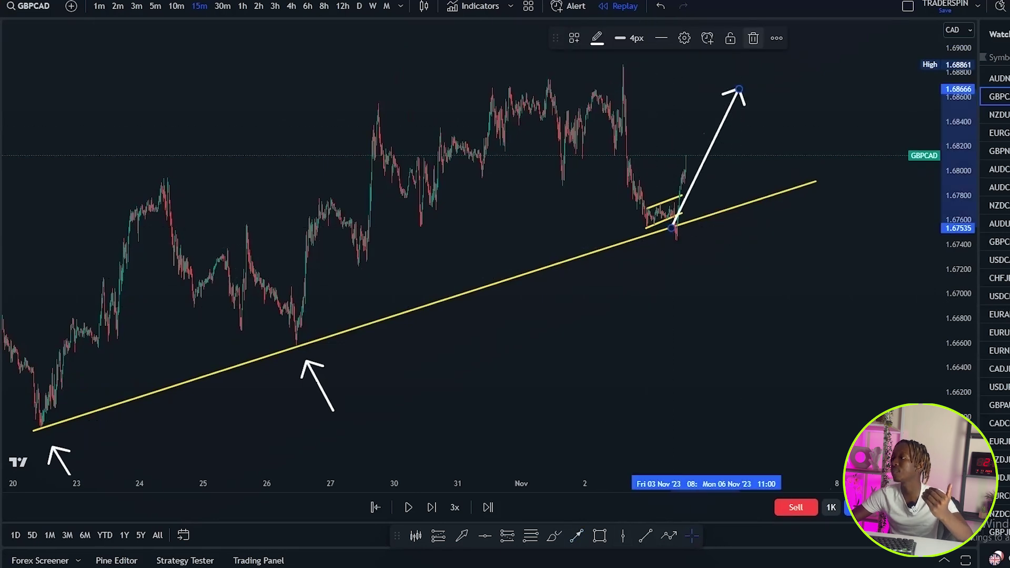
{"action": "left_click", "coordinate": [754, 37]}
Switch the chart to AUDNZD and start the bar replay from late on 26 October.
{"action": "left_click", "coordinate": [998, 78]}
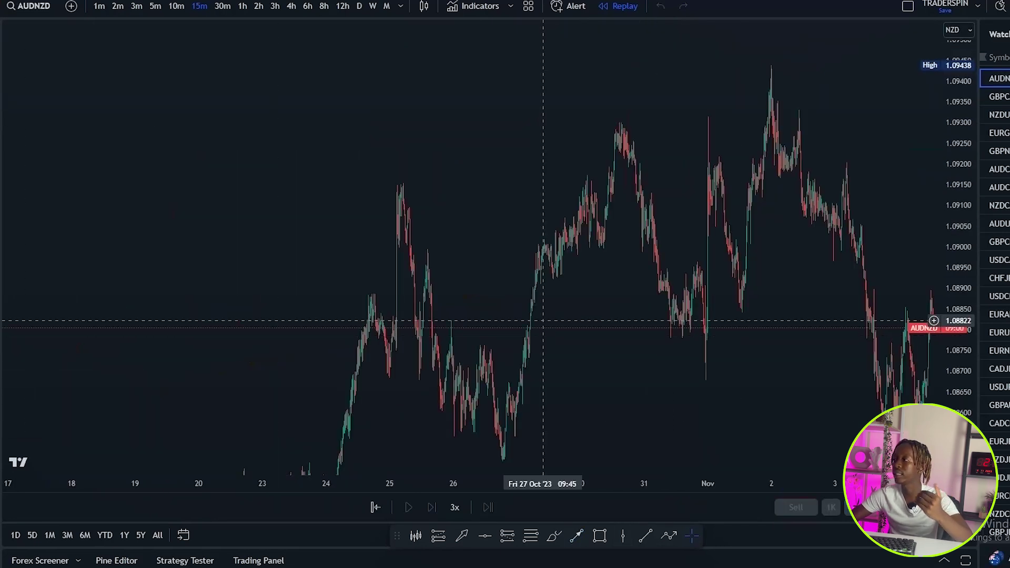
{"action": "scroll", "coordinate": [556, 383], "scroll_direction": "down", "scroll_amount": 4}
{"action": "left_click_drag", "start_coordinate": [730, 341], "coordinate": [662, 90]}
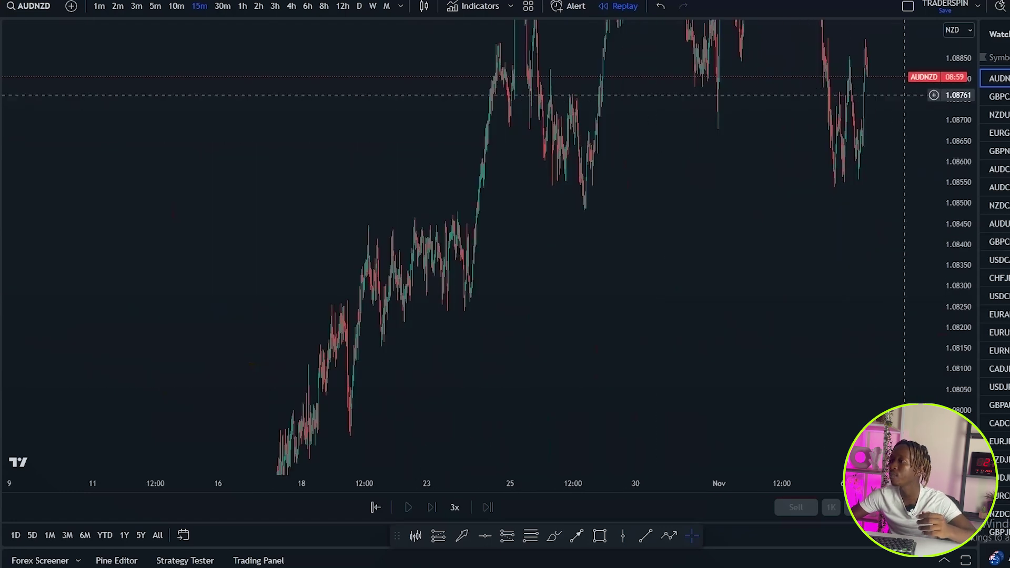
{"action": "left_click_drag", "start_coordinate": [905, 82], "coordinate": [851, 110]}
{"action": "left_click_drag", "start_coordinate": [958, 118], "coordinate": [958, 364]}
{"action": "left_click_drag", "start_coordinate": [641, 391], "coordinate": [683, 377]}
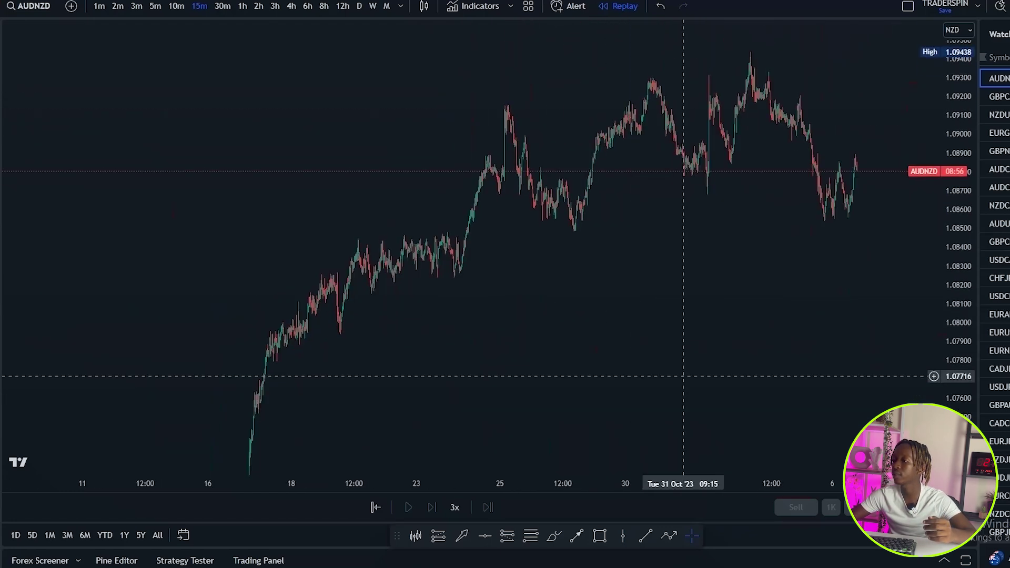
{"action": "left_click", "coordinate": [375, 507]}
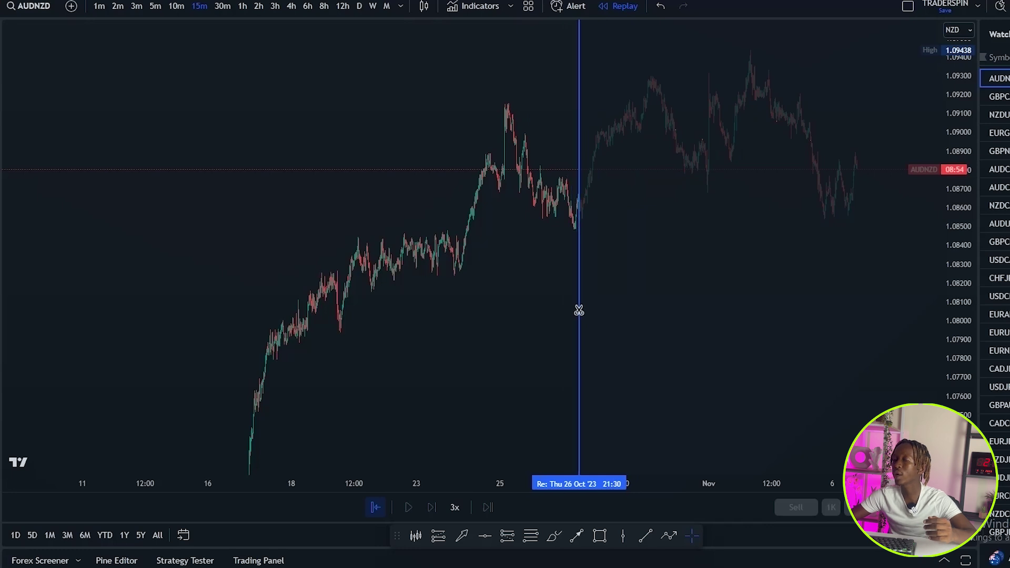
{"action": "left_click", "coordinate": [578, 305]}
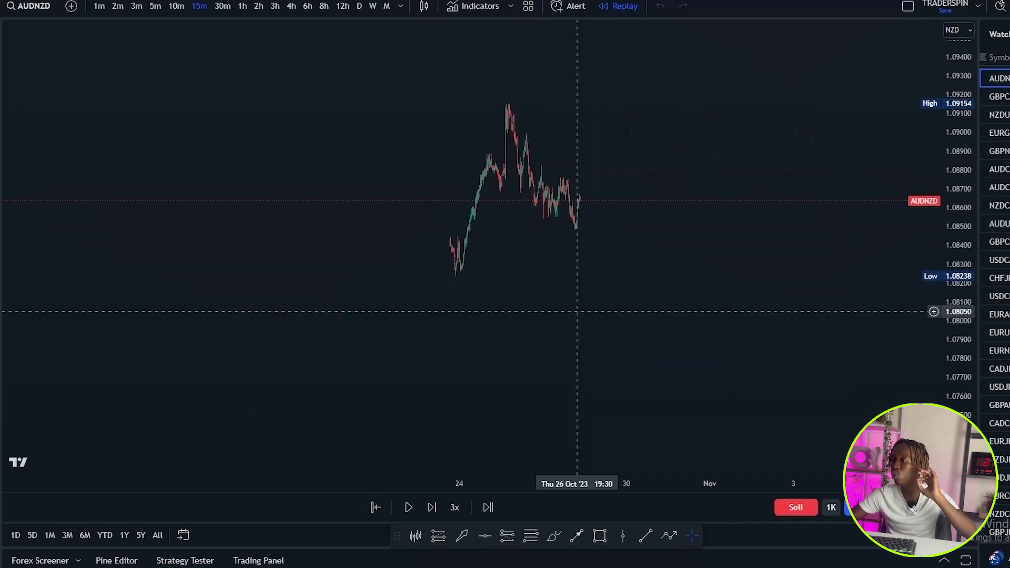
Draw a trend line from the low at 1.07930 on 19 October 03:45 along the 24 October low to about 1.08765 on 30 October.
{"action": "left_click_drag", "start_coordinate": [735, 355], "coordinate": [480, 353]}
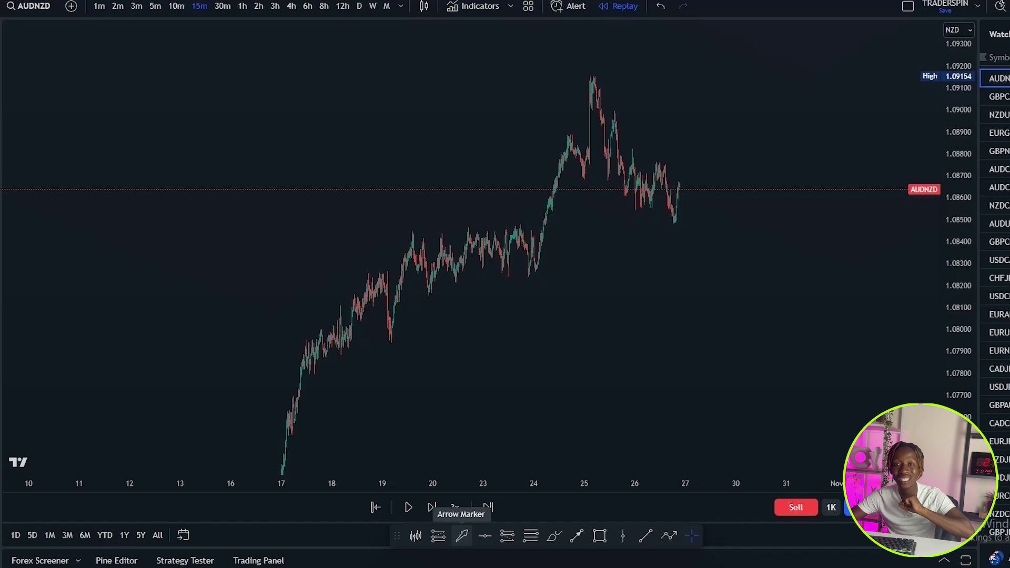
{"action": "scroll", "coordinate": [474, 463], "scroll_direction": "up", "scroll_amount": 2}
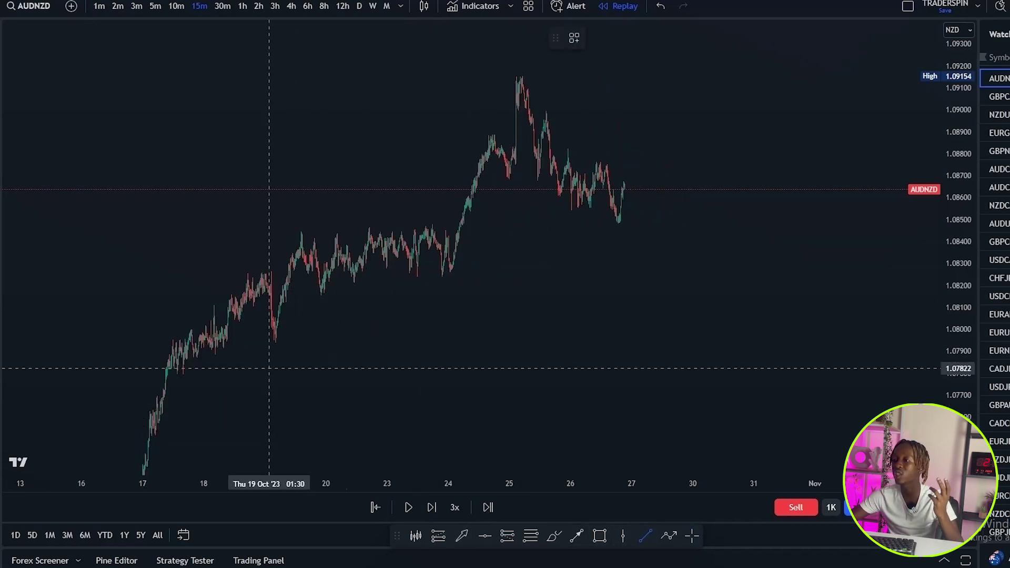
{"action": "left_click", "coordinate": [271, 345]}
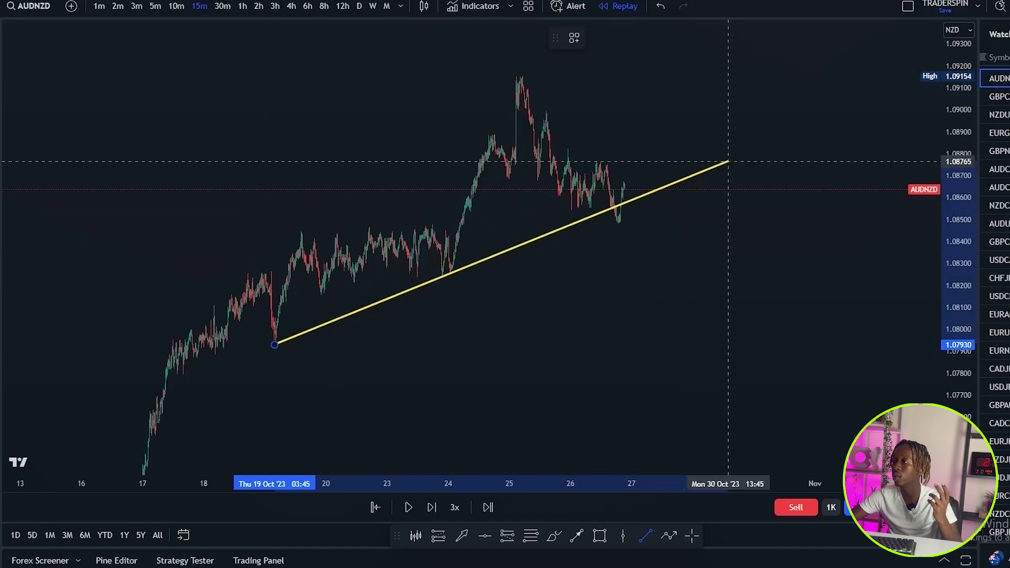
{"action": "left_click", "coordinate": [728, 162]}
{"action": "left_click", "coordinate": [838, 216]}
Examine the AUDNZD candles around the new trend line, especially the latest touch on 26 October.
{"action": "scroll", "coordinate": [844, 259], "scroll_direction": "up", "scroll_amount": 5}
{"action": "left_click_drag", "start_coordinate": [479, 315], "coordinate": [807, 370]}
{"action": "scroll", "coordinate": [807, 370], "scroll_direction": "up", "scroll_amount": 4}
{"action": "scroll", "coordinate": [807, 370], "scroll_direction": "down", "scroll_amount": 4}
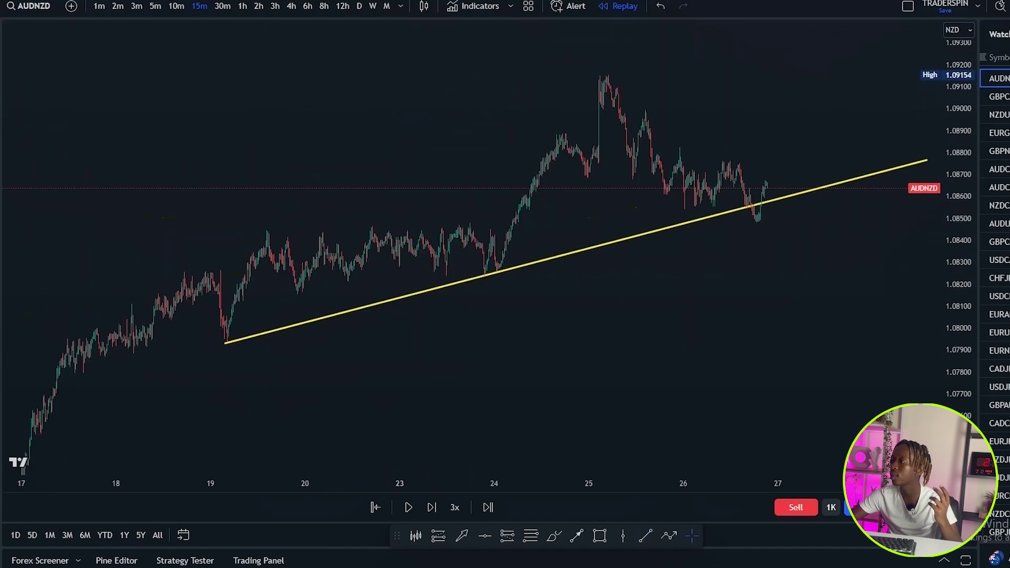
{"action": "left_click_drag", "start_coordinate": [958, 363], "coordinate": [957, 265]}
{"action": "scroll", "coordinate": [893, 264], "scroll_direction": "up", "scroll_amount": 1}
{"action": "scroll", "coordinate": [894, 265], "scroll_direction": "up", "scroll_amount": 3}
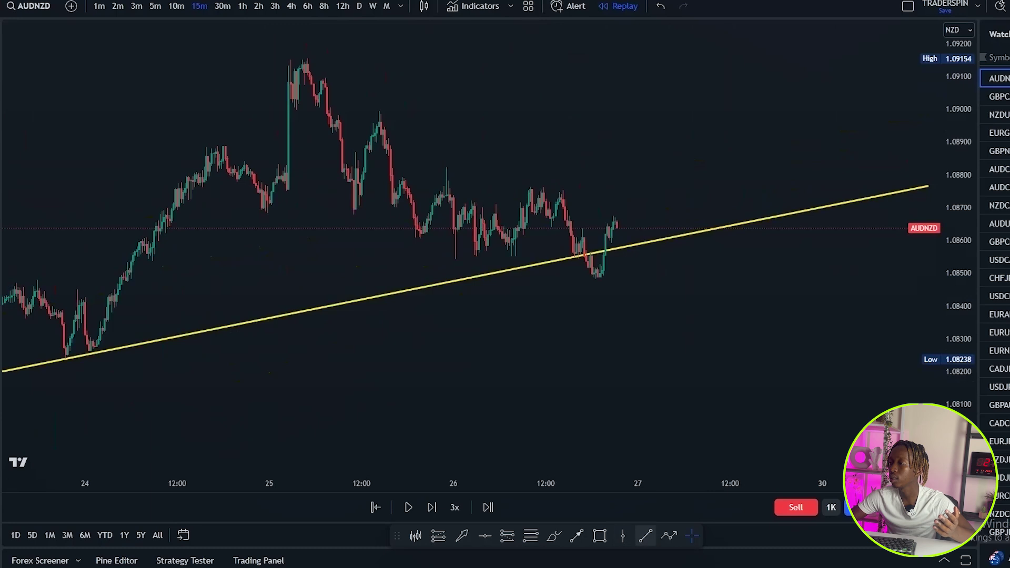
Draw a rising trend line under the 26 October lows from 1.08535 to about 1.08627 on 27 October.
{"action": "left_click", "coordinate": [646, 535]}
{"action": "left_click", "coordinate": [454, 262]}
{"action": "left_click", "coordinate": [736, 232]}
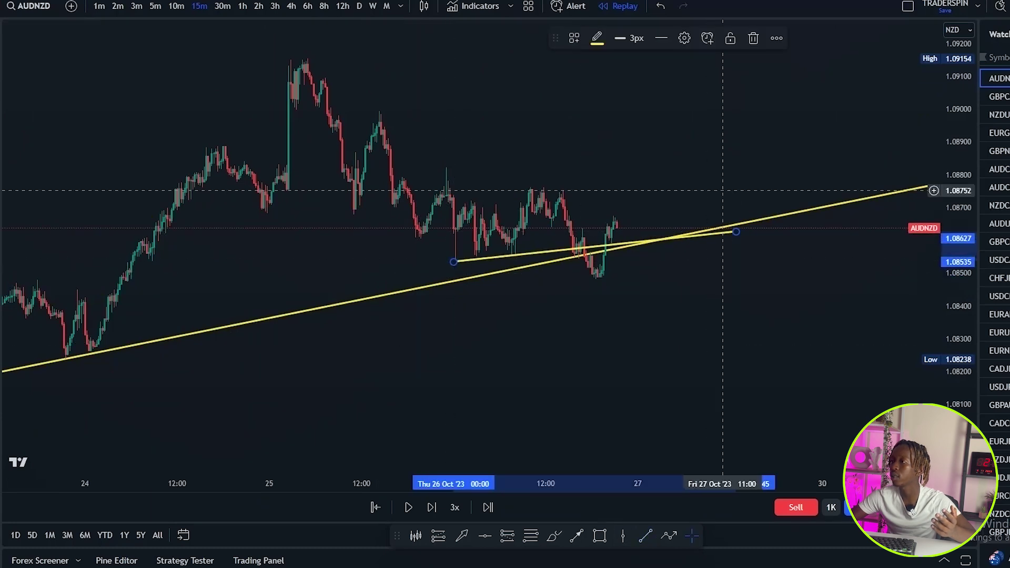
Remove the long rising trend line that starts at the 19 October low.
{"action": "left_click", "coordinate": [723, 190]}
{"action": "left_click", "coordinate": [767, 218]}
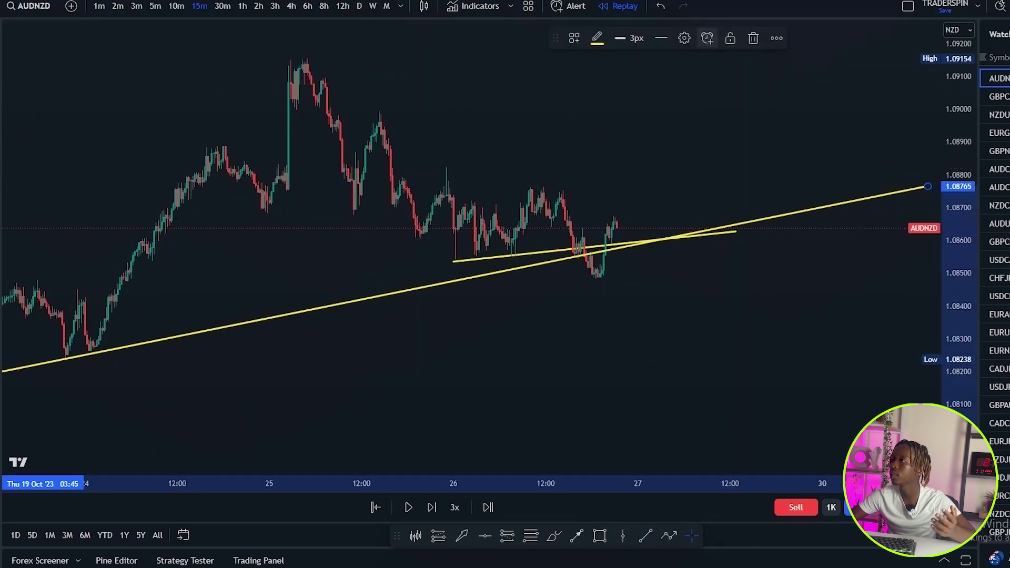
{"action": "left_click", "coordinate": [753, 38]}
Draw a falling trend line from the high near midnight on 26 October along the lower highs to about 1.0872.
{"action": "left_click", "coordinate": [645, 535]}
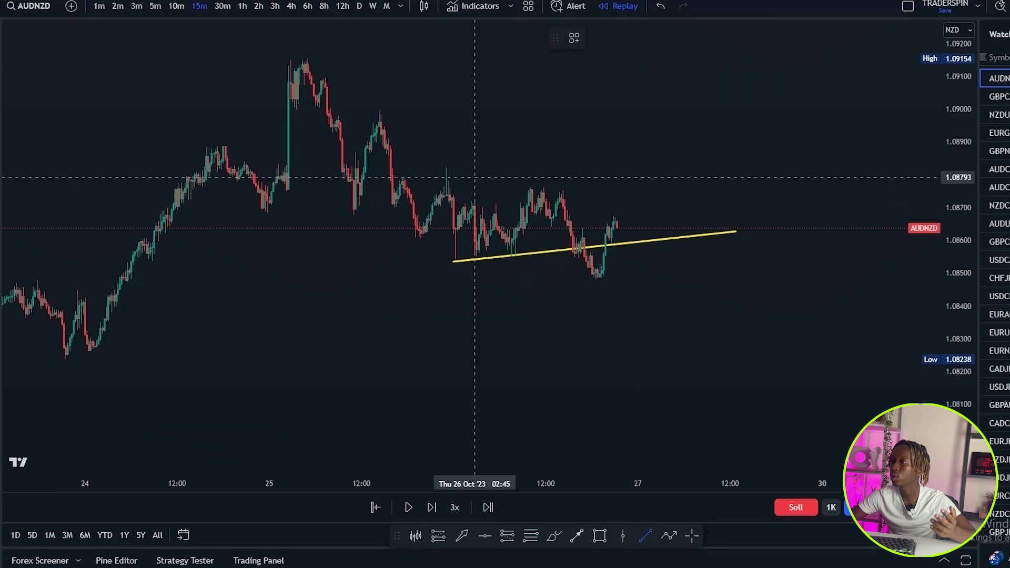
{"action": "left_click", "coordinate": [444, 167]}
{"action": "left_click", "coordinate": [639, 200]}
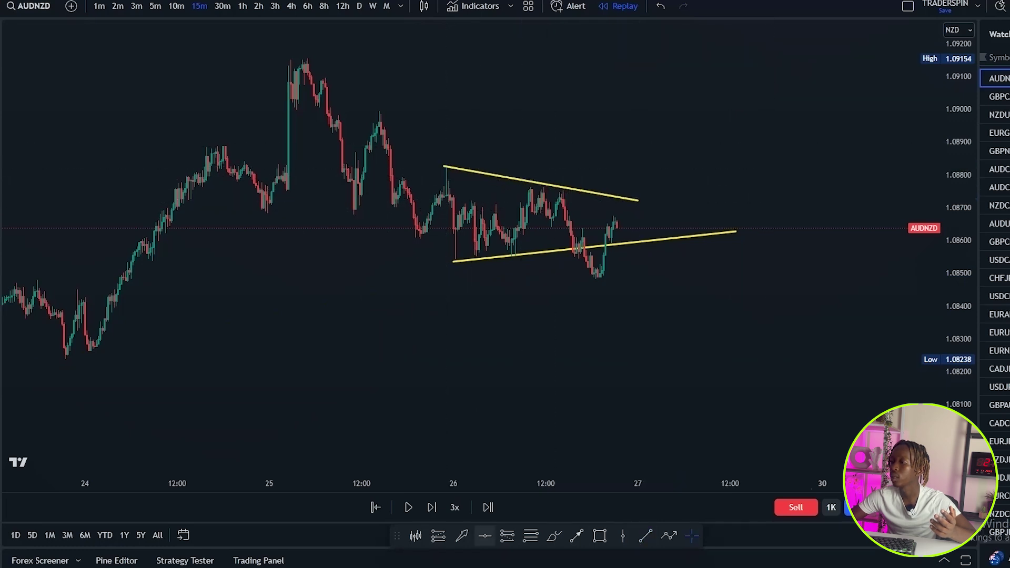
Restart the bar replay from the low below the lower trend line, around 18:30 on 26 October.
{"action": "left_click", "coordinate": [597, 383]}
{"action": "scroll", "coordinate": [534, 315], "scroll_direction": "up", "scroll_amount": 5}
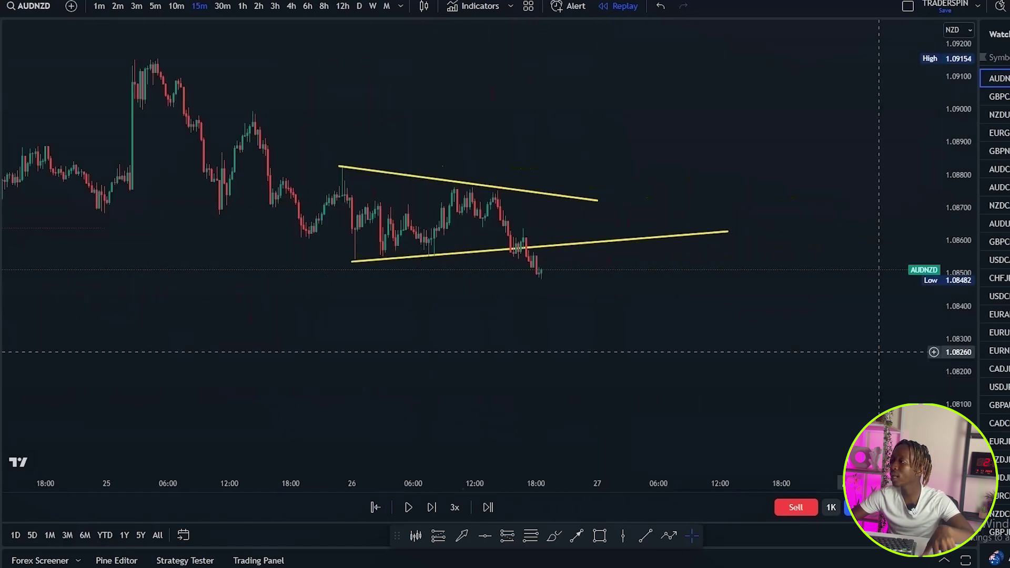
{"action": "left_click_drag", "start_coordinate": [958, 255], "coordinate": [958, 231]}
{"action": "scroll", "coordinate": [598, 273], "scroll_direction": "down", "scroll_amount": 2}
{"action": "left_click_drag", "start_coordinate": [598, 273], "coordinate": [483, 319]}
{"action": "left_click_drag", "start_coordinate": [959, 294], "coordinate": [959, 371]}
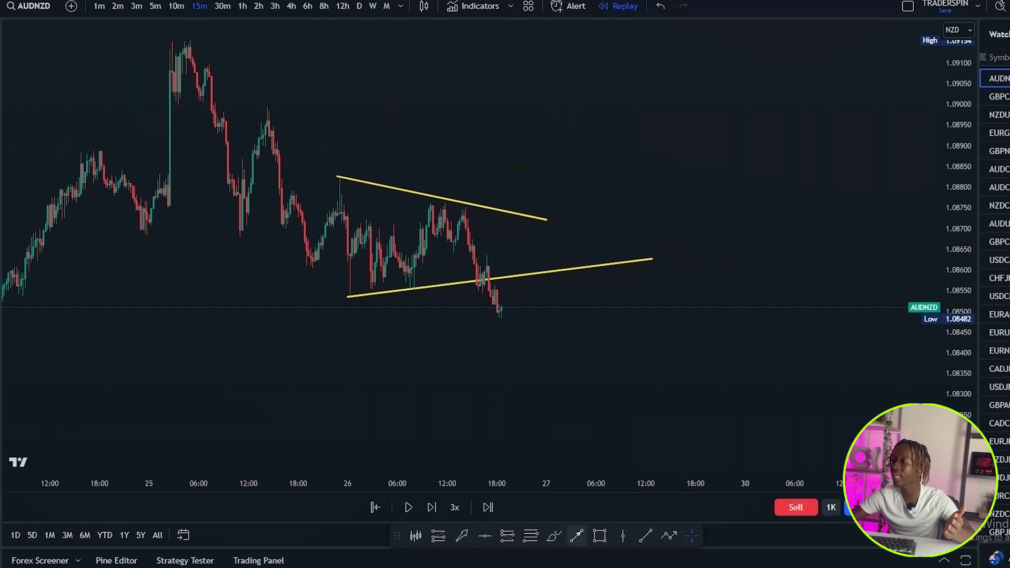
Mark the breakdown below the lower line with an arrow and a short position with a 0.00250 stop, removing each one again.
{"action": "left_click_drag", "start_coordinate": [476, 270], "coordinate": [515, 325]}
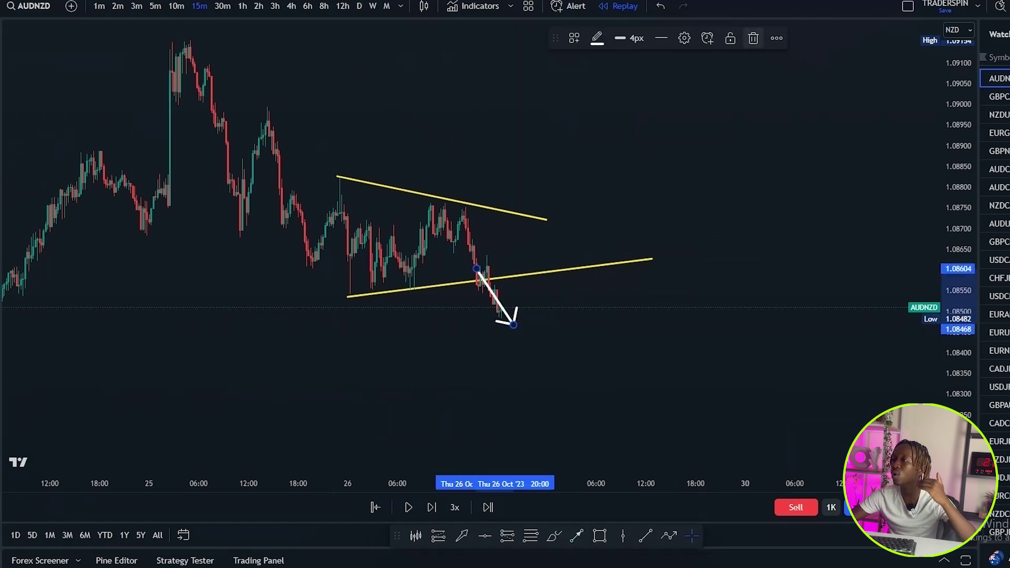
{"action": "left_click", "coordinate": [754, 38]}
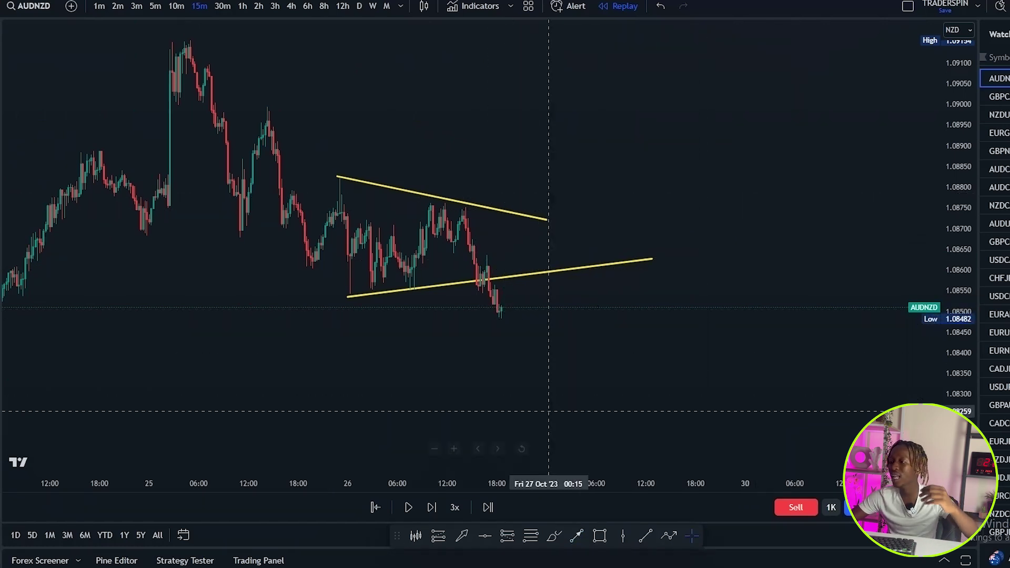
{"action": "left_click", "coordinate": [493, 304]}
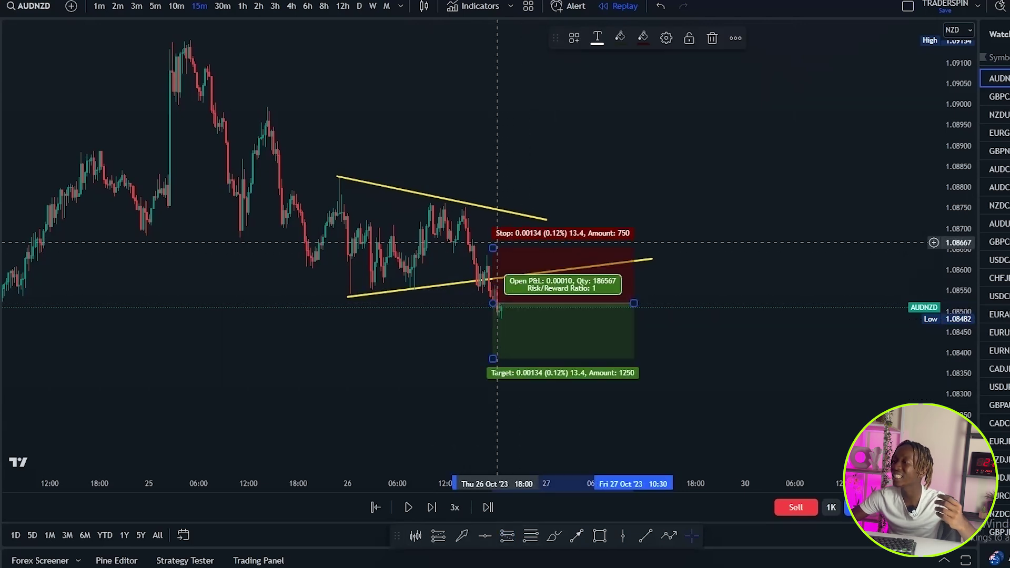
{"action": "left_click", "coordinate": [488, 250]}
{"action": "left_click_drag", "start_coordinate": [495, 247], "coordinate": [493, 199]}
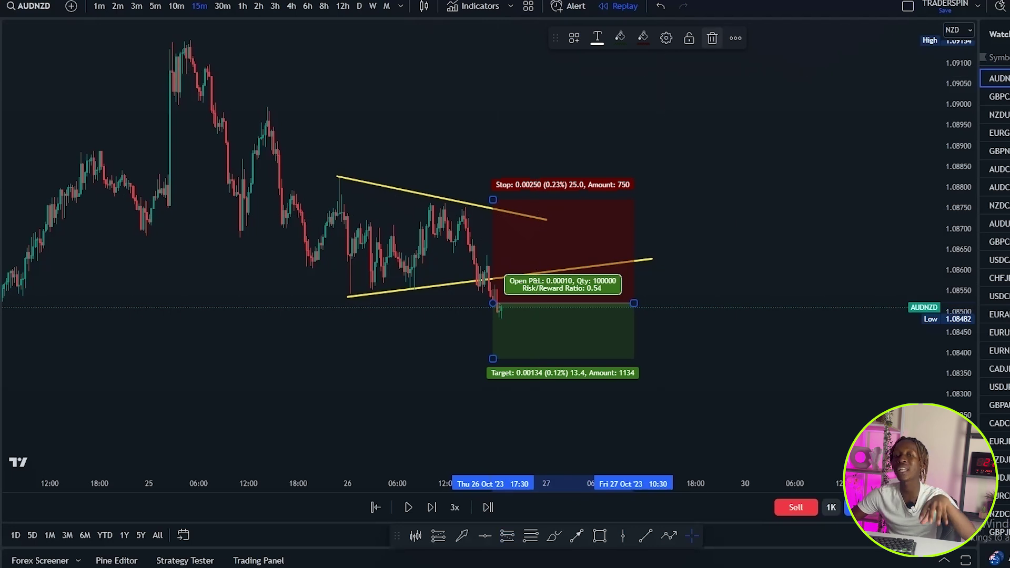
{"action": "left_click", "coordinate": [713, 38]}
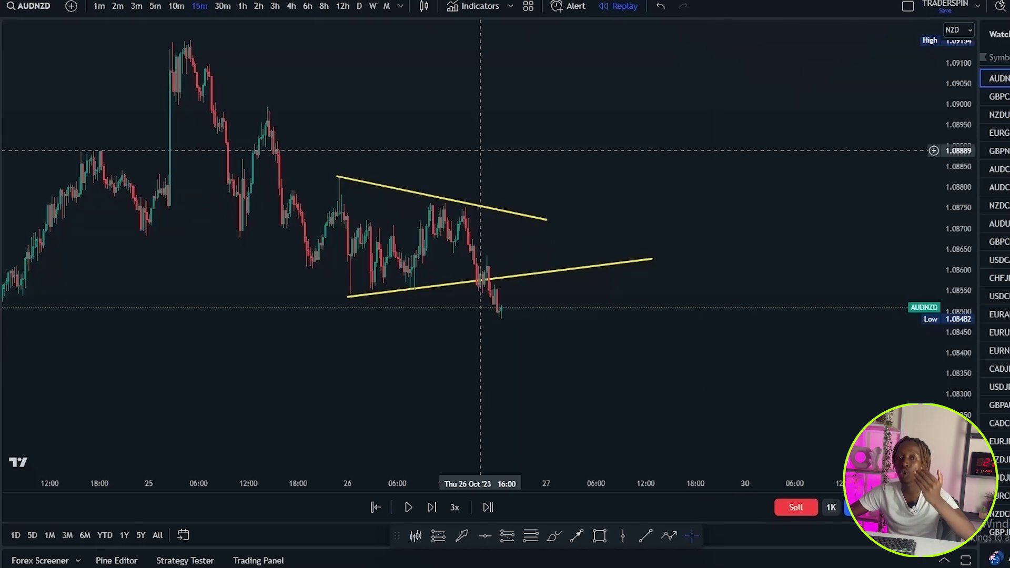
Draw a short brush stroke just above the converging trend lines and remove it.
{"action": "scroll", "coordinate": [480, 150], "scroll_direction": "down", "scroll_amount": 5}
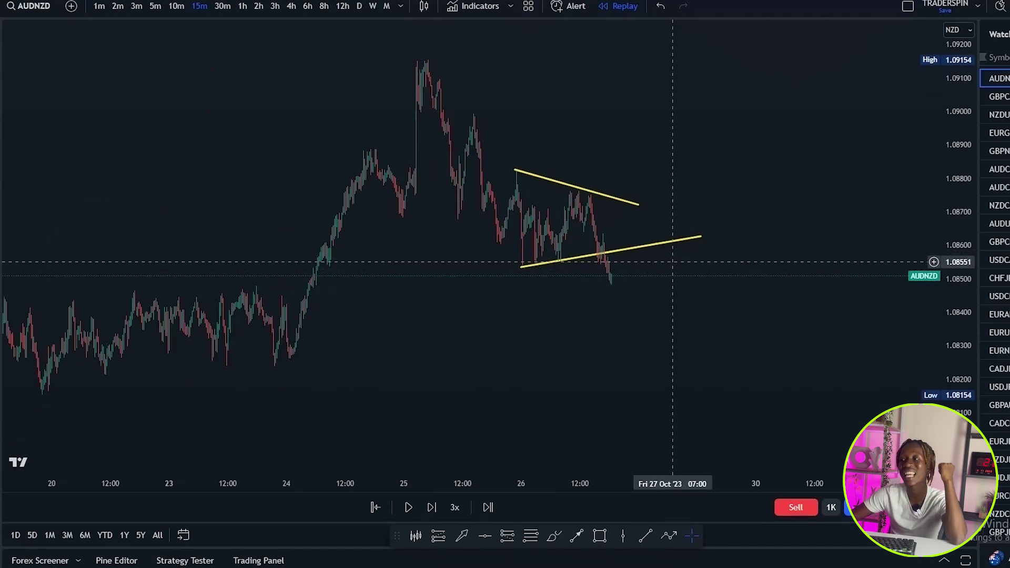
{"action": "scroll", "coordinate": [672, 262], "scroll_direction": "down", "scroll_amount": 5}
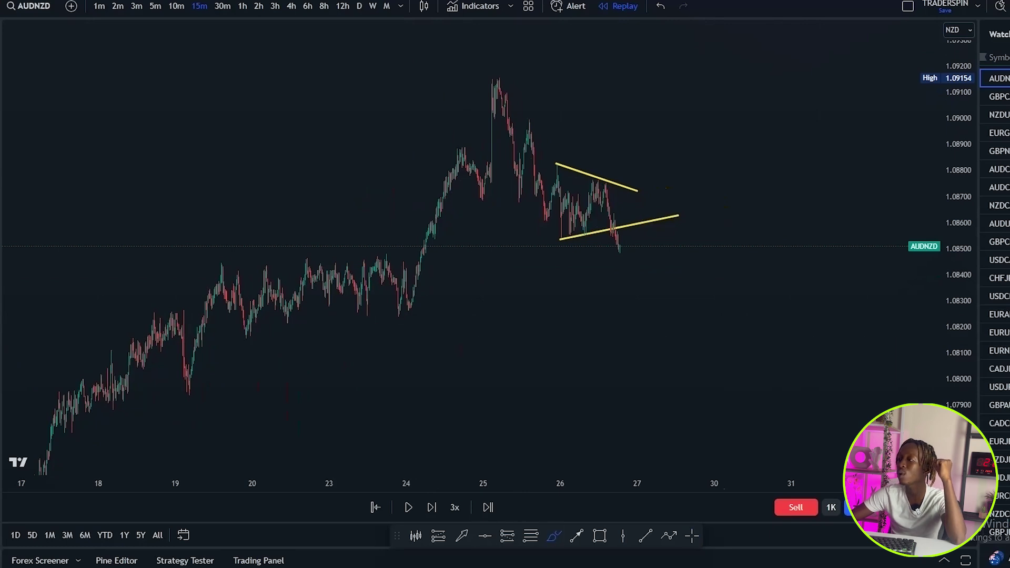
{"action": "mouse_move", "coordinate": [641, 161]}
{"action": "left_mouse_down"}
{"action": "mouse_move", "coordinate": [584, 152]}
{"action": "mouse_move", "coordinate": [636, 172]}
{"action": "left_mouse_up"}
{"action": "left_click", "coordinate": [707, 38]}
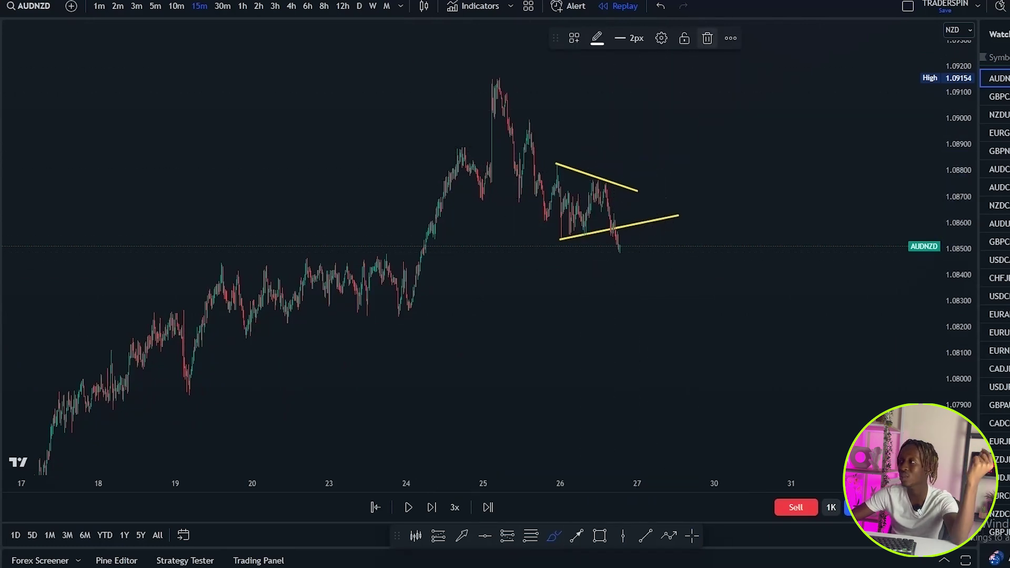
Draw a long trend line from the 19 October low at 1.07934 along the 24 October low to about 1.0877 on 30 October.
{"action": "scroll", "coordinate": [752, 263], "scroll_direction": "down", "scroll_amount": 3}
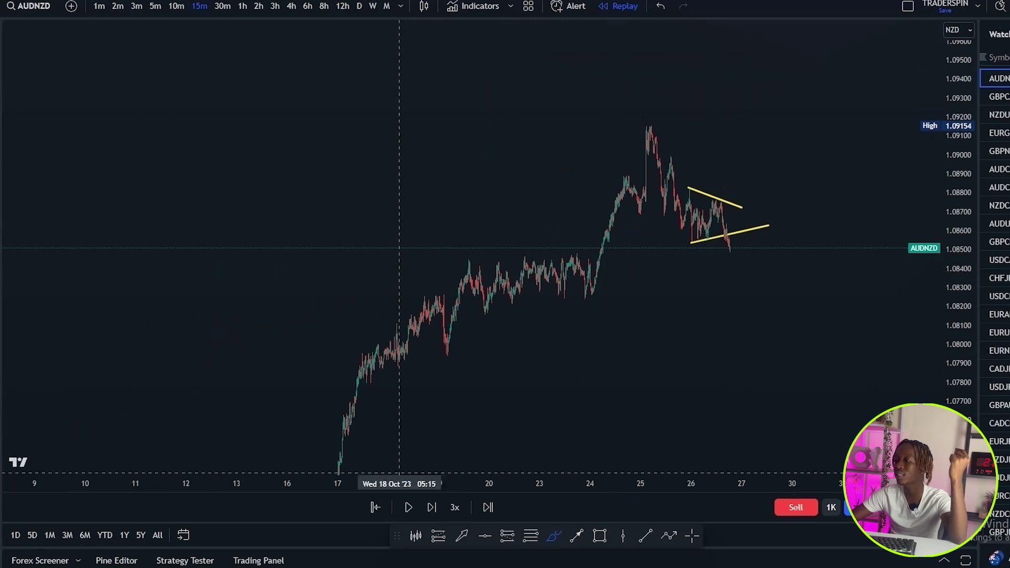
{"action": "left_click", "coordinate": [646, 536]}
{"action": "left_click", "coordinate": [451, 357]}
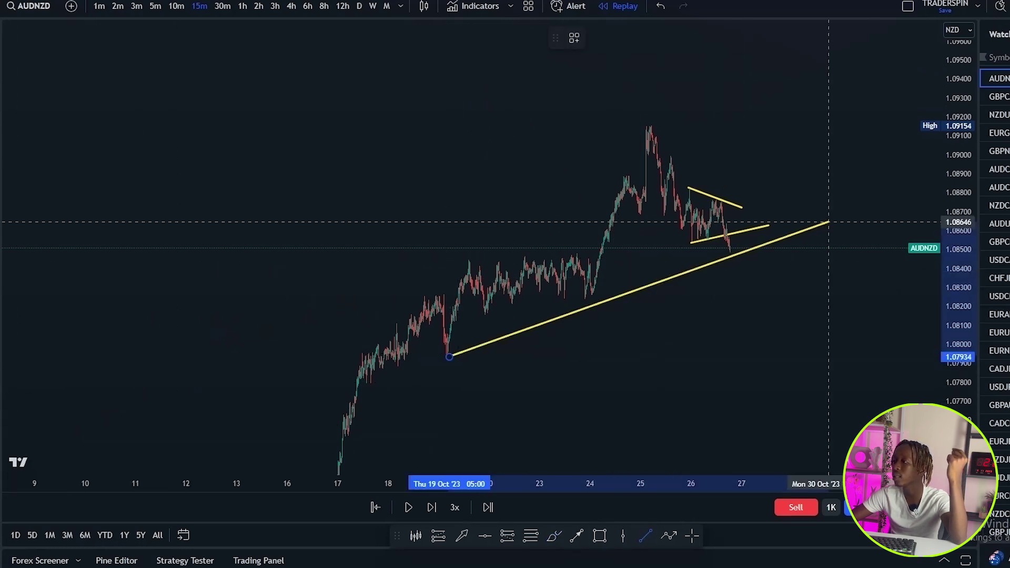
{"action": "left_click", "coordinate": [830, 199]}
Run the bar replay at 10x speed and pause it during 27 October.
{"action": "scroll", "coordinate": [811, 332], "scroll_direction": "up", "scroll_amount": 2}
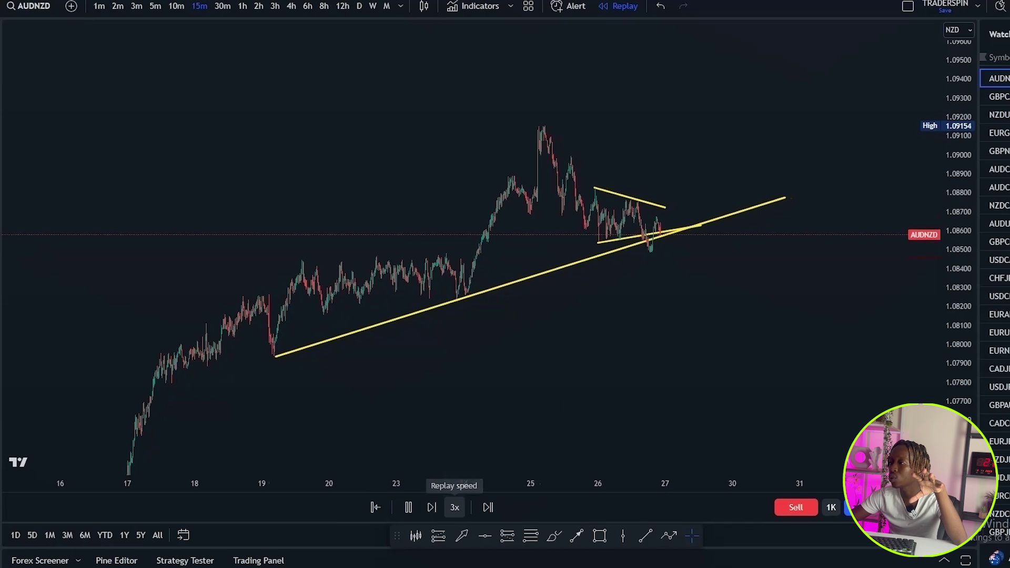
{"action": "left_click", "coordinate": [454, 507]}
{"action": "left_click", "coordinate": [462, 384]}
{"action": "scroll", "coordinate": [638, 370], "scroll_direction": "up", "scroll_amount": 2}
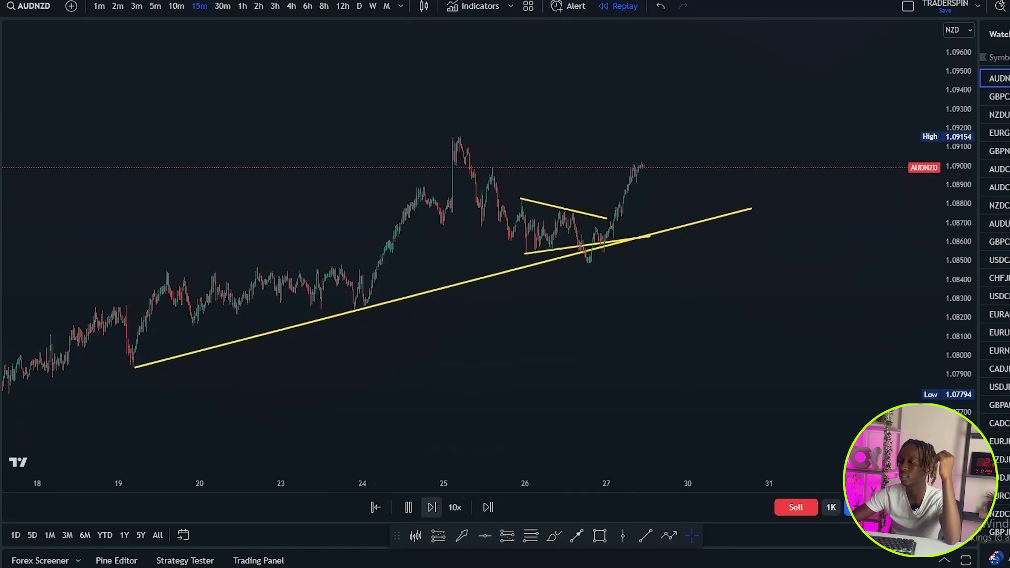
{"action": "left_click", "coordinate": [409, 507]}
Continue the bar replay and pause it on 30 October.
{"action": "scroll", "coordinate": [533, 322], "scroll_direction": "down", "scroll_amount": 1}
{"action": "left_click_drag", "start_coordinate": [534, 323], "coordinate": [723, 293]}
{"action": "scroll", "coordinate": [723, 294], "scroll_direction": "down", "scroll_amount": 3}
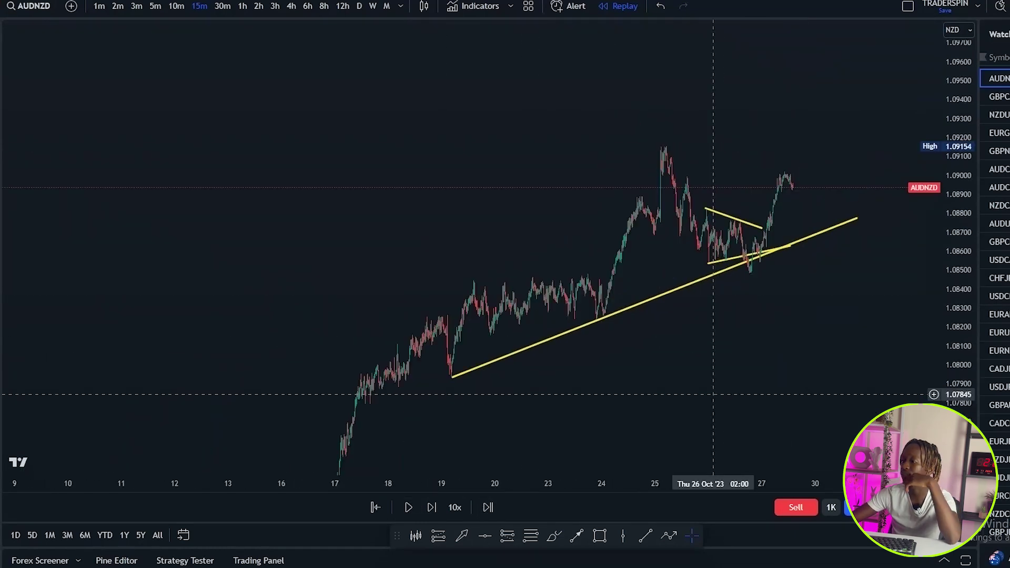
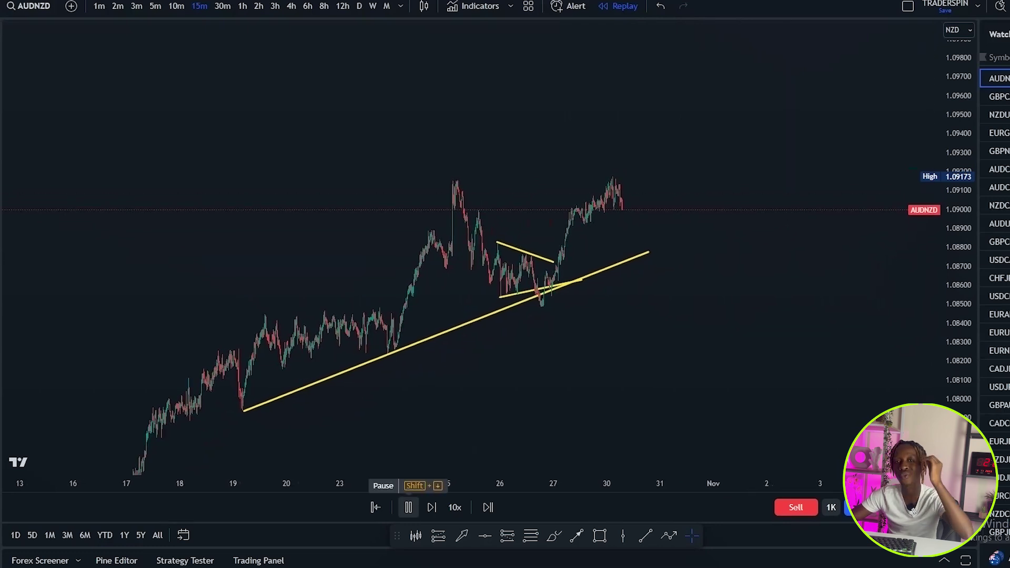
{"action": "left_click", "coordinate": [409, 507]}
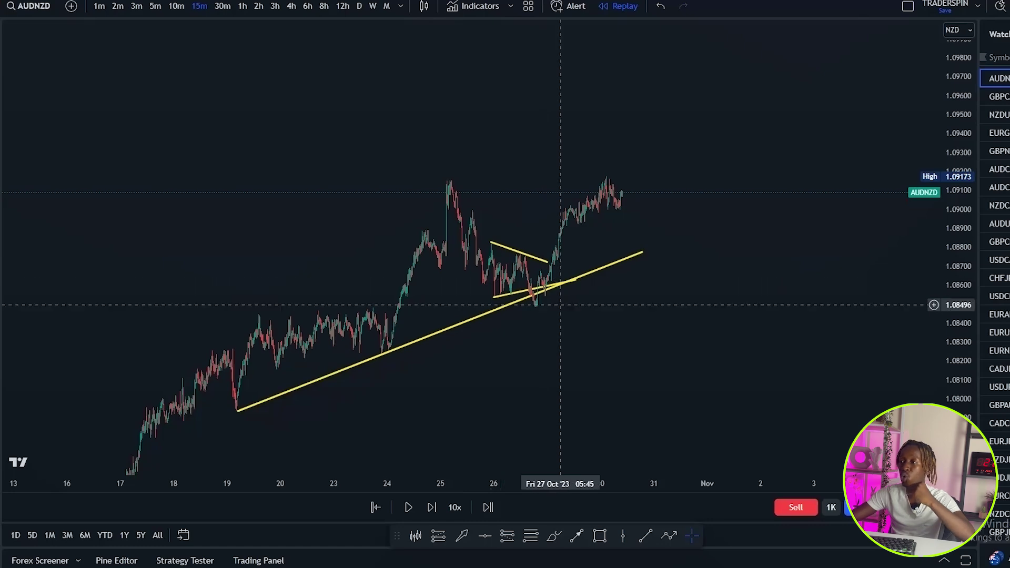
Draw a rectangle over the converging lines from 1.08866 on 25 October to 1.08558 on 27 October and remove it.
{"action": "scroll", "coordinate": [521, 421], "scroll_direction": "up", "scroll_amount": 5}
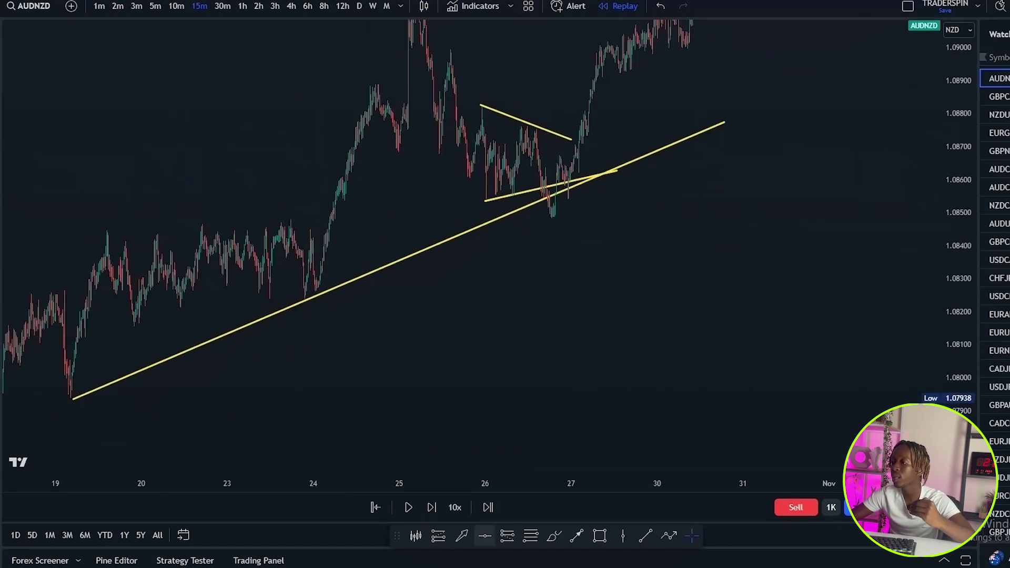
{"action": "left_click_drag", "start_coordinate": [451, 92], "coordinate": [593, 193]}
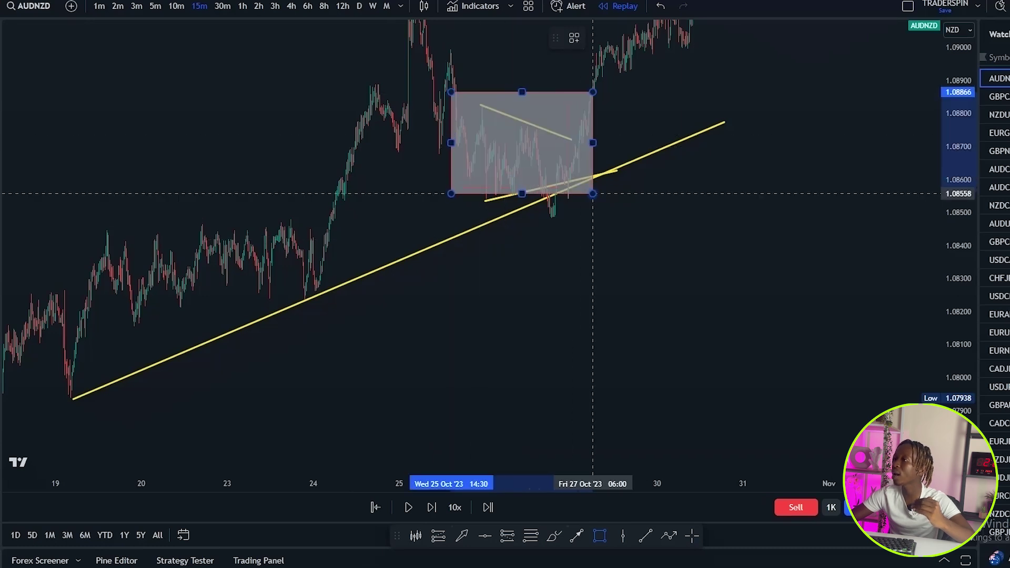
{"action": "key", "text": "Delete"}
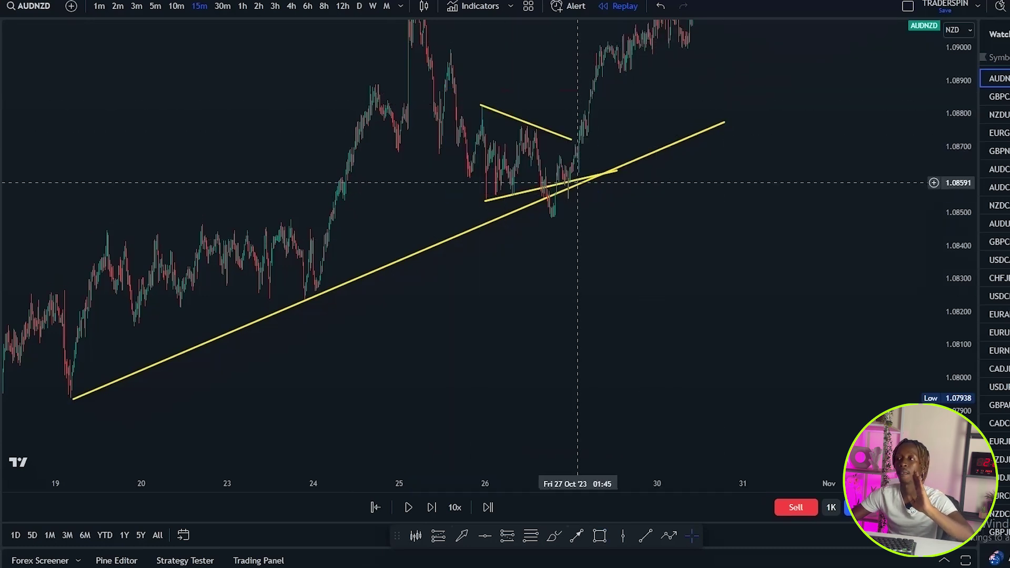
Draw an arrow pointing up at the long trend line near 1.08399 on 25 October.
{"action": "left_click_drag", "start_coordinate": [671, 204], "coordinate": [674, 237]}
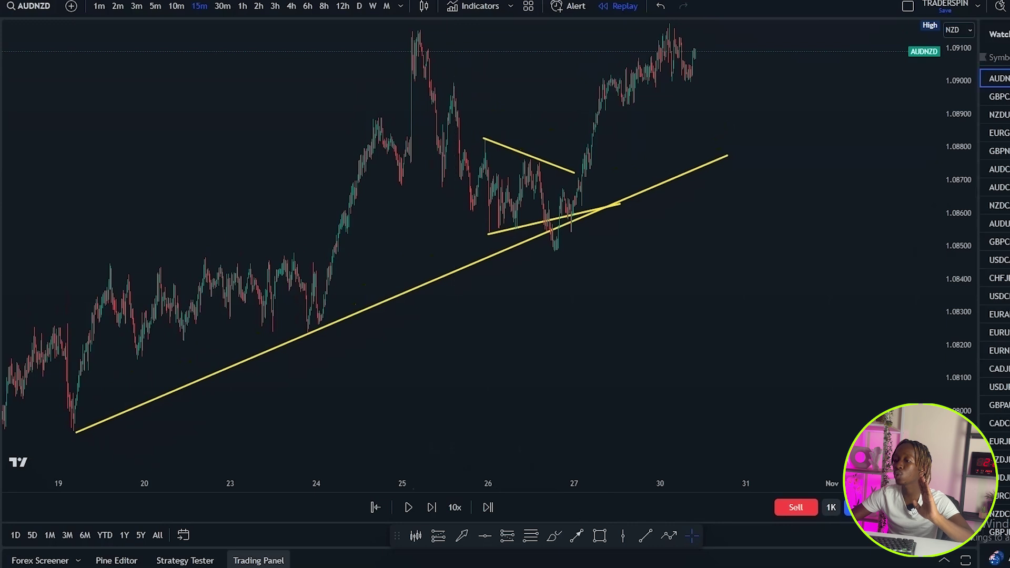
{"action": "left_click", "coordinate": [577, 536]}
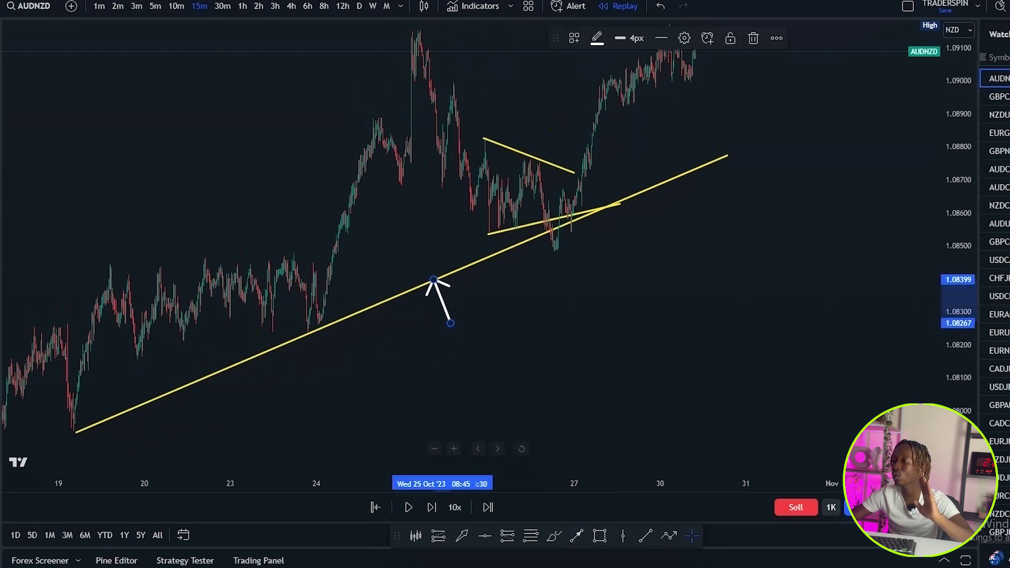
Draw a long arrow from 1.08505 on 26 October up to about 1.0910 on 27 October and remove it.
{"action": "left_click", "coordinate": [554, 244]}
{"action": "left_click", "coordinate": [636, 49]}
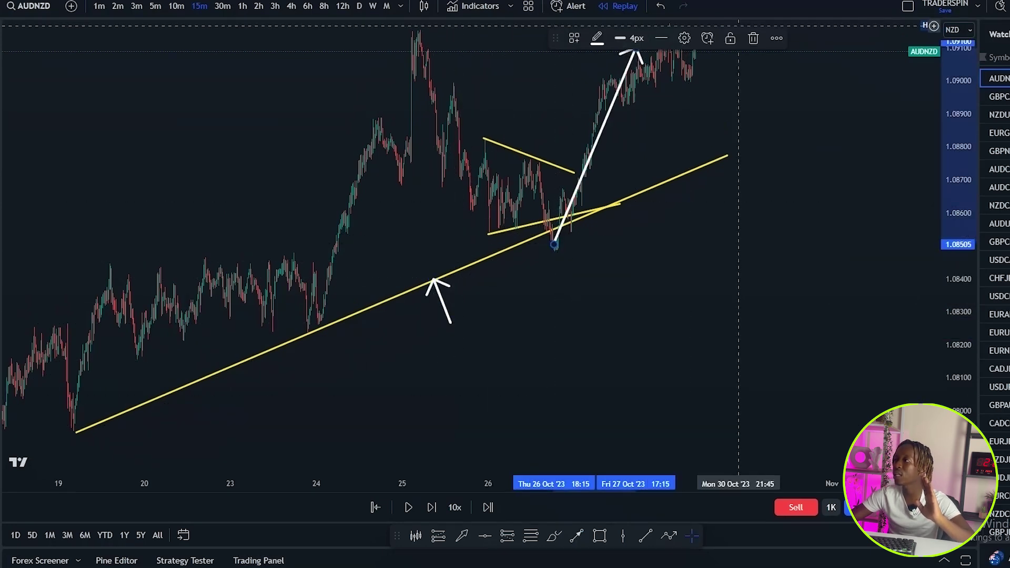
{"action": "left_click", "coordinate": [754, 37]}
Mark the trend line's three touches by moving the existing arrow to the 19 October low and adding arrows at the 24 and 26 October lows.
{"action": "left_click_drag", "start_coordinate": [556, 287], "coordinate": [607, 248]}
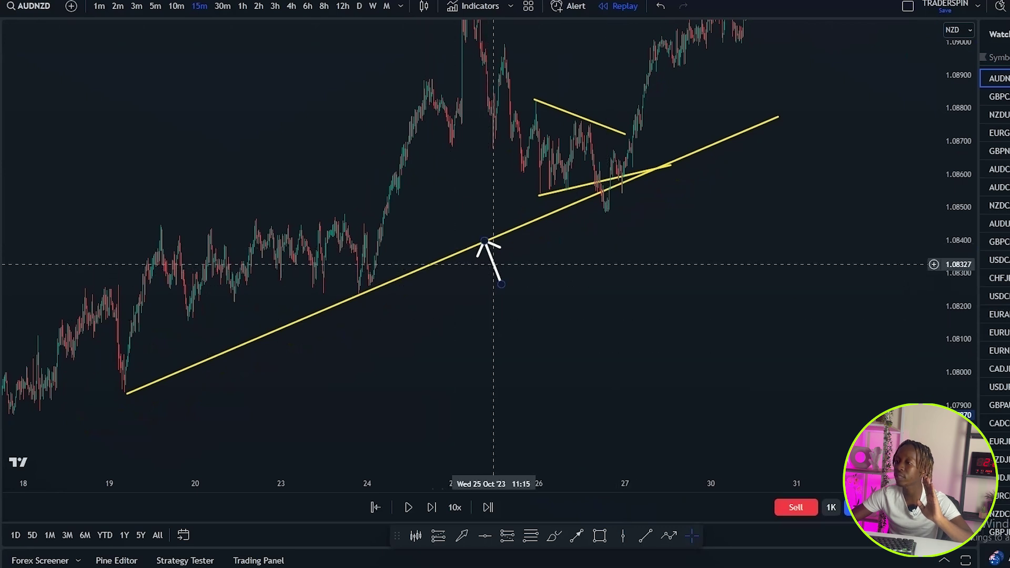
{"action": "left_click", "coordinate": [129, 394]}
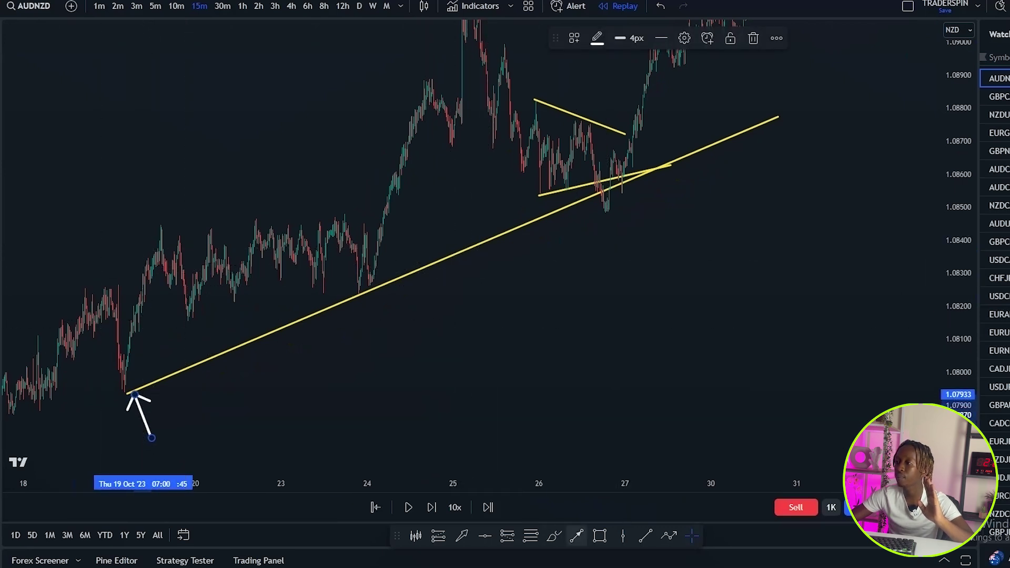
{"action": "left_click_drag", "start_coordinate": [375, 293], "coordinate": [411, 319]}
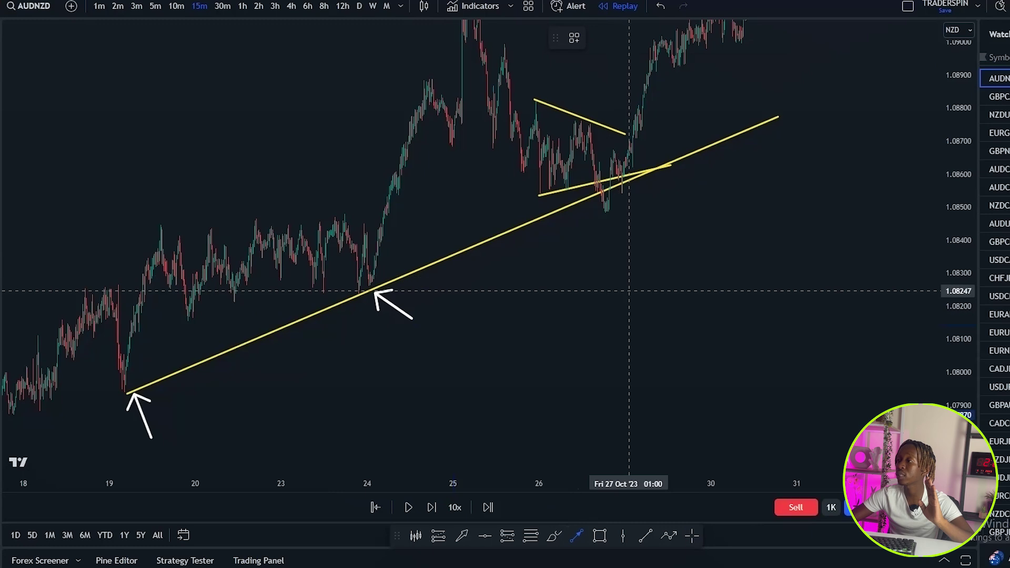
{"action": "left_click_drag", "start_coordinate": [597, 212], "coordinate": [629, 291]}
Exit the bar replay on the AUDNZD chart.
{"action": "left_click_drag", "start_coordinate": [769, 224], "coordinate": [584, 337]}
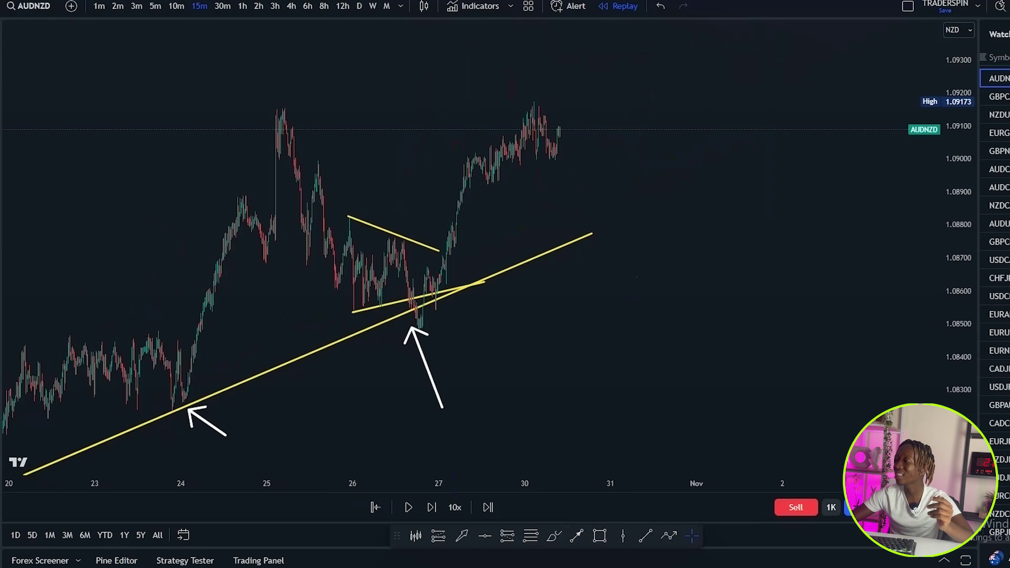
{"action": "left_click", "coordinate": [620, 6]}
{"action": "left_click", "coordinate": [654, 311]}
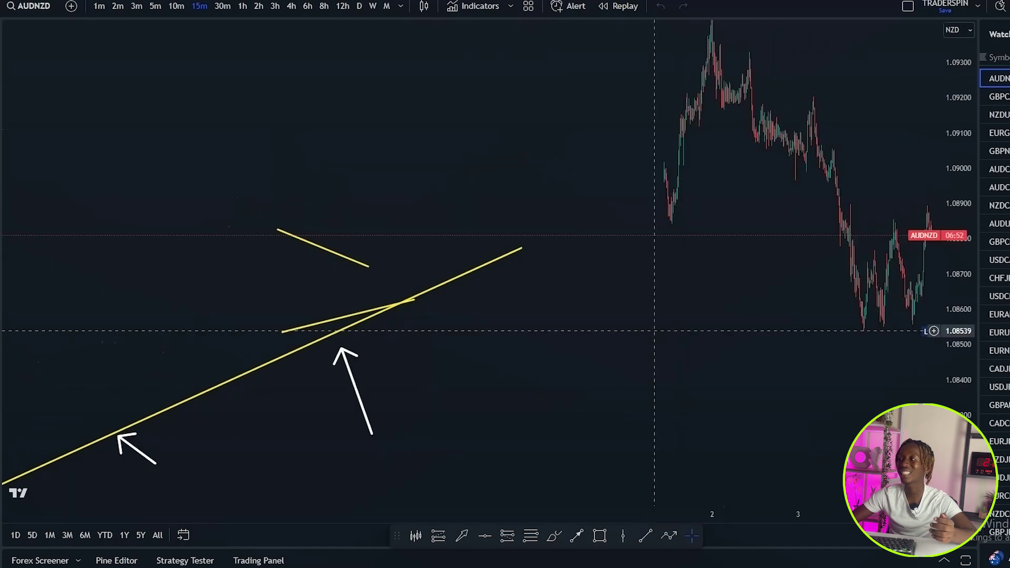
Examine the full AUDNZD chart around the three marked trend-line touches and the price movement following the third touch.
{"action": "left_click_drag", "start_coordinate": [775, 302], "coordinate": [647, 264]}
{"action": "scroll", "coordinate": [676, 288], "scroll_direction": "down", "scroll_amount": 3}
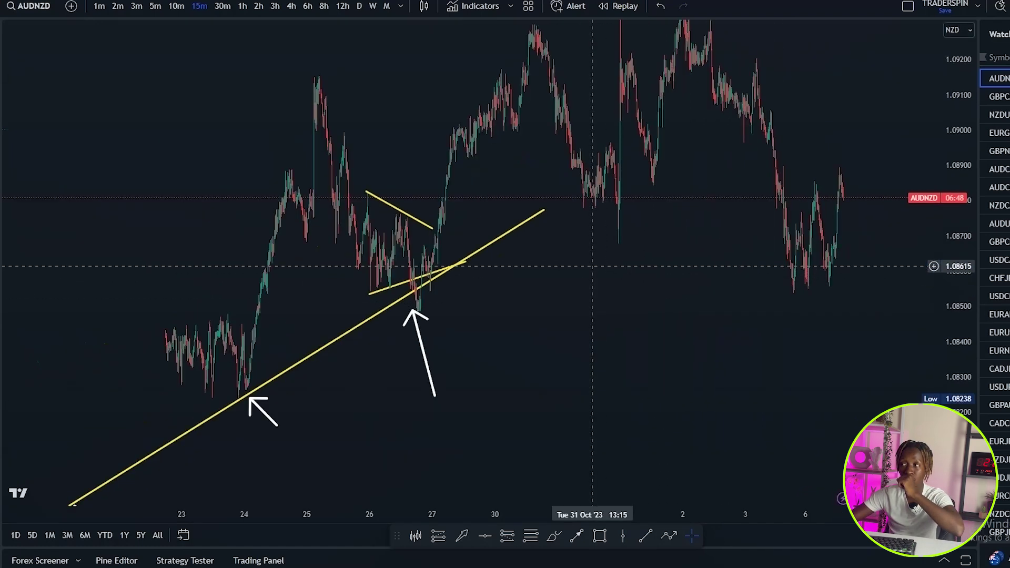
{"action": "scroll", "coordinate": [618, 313], "scroll_direction": "up", "scroll_amount": 5}
{"action": "left_click_drag", "start_coordinate": [120, 406], "coordinate": [538, 313]}
{"action": "scroll", "coordinate": [538, 313], "scroll_direction": "down", "scroll_amount": 3}
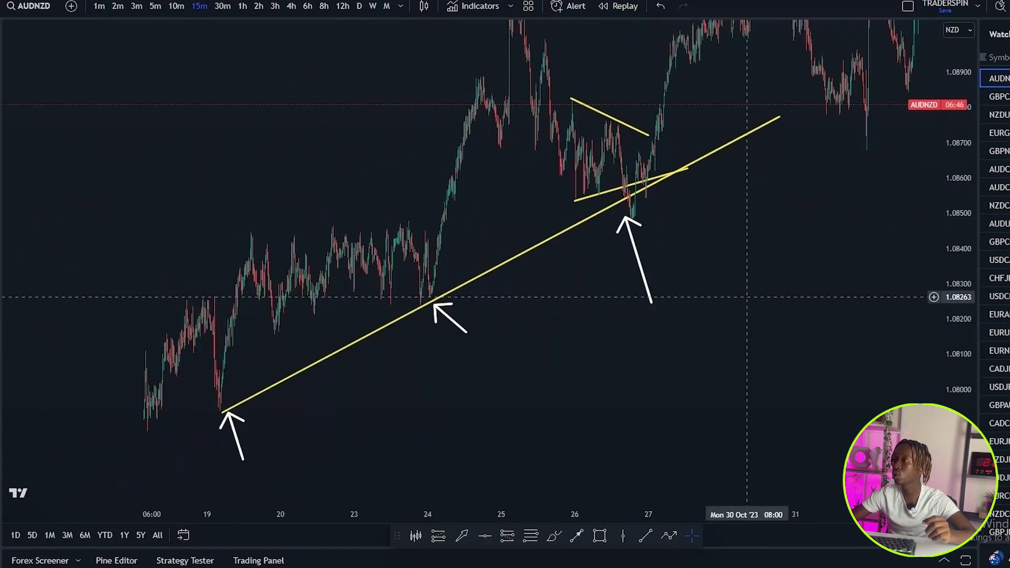
{"action": "left_click_drag", "start_coordinate": [747, 296], "coordinate": [602, 361]}
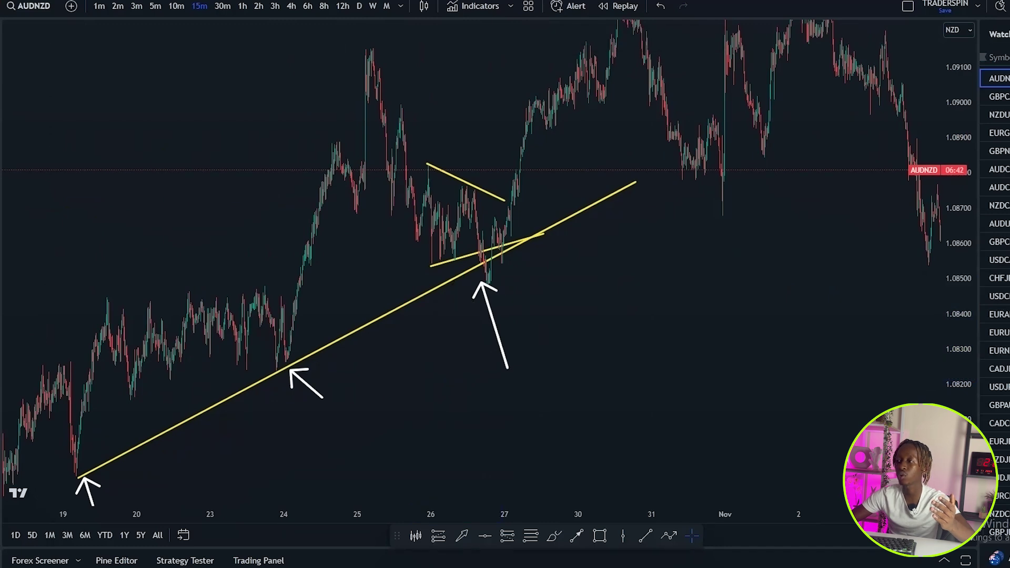
Clear the existing drawings and draw a trend line from 1.08234 on 23 October through the 26 October low to about 1.0877 on 1 November.
{"action": "left_click", "coordinate": [1, 383]}
{"action": "left_click", "coordinate": [43, 383]}
{"action": "left_click_drag", "start_coordinate": [648, 337], "coordinate": [532, 362]}
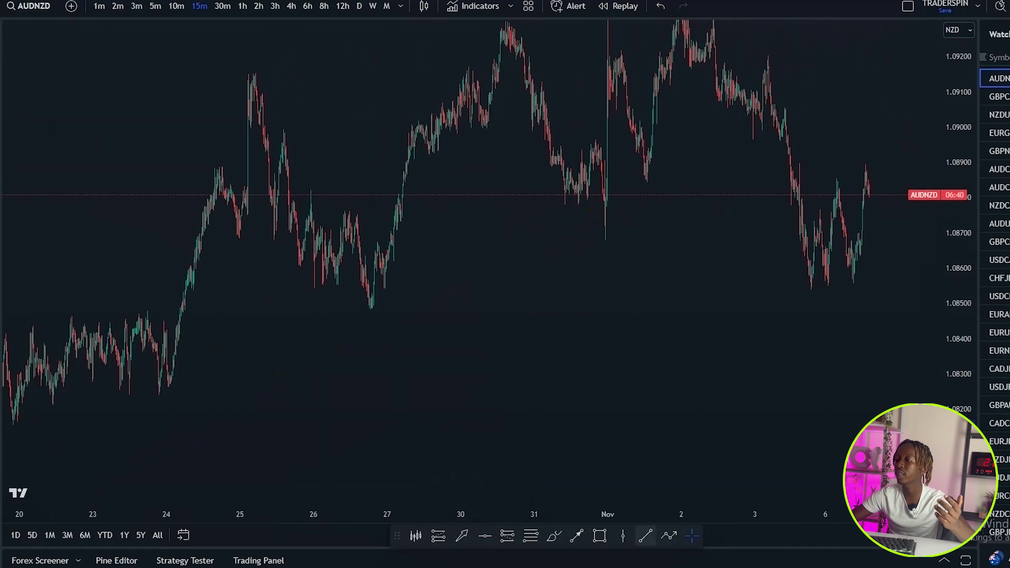
{"action": "left_click", "coordinate": [646, 535]}
{"action": "left_click", "coordinate": [157, 398]}
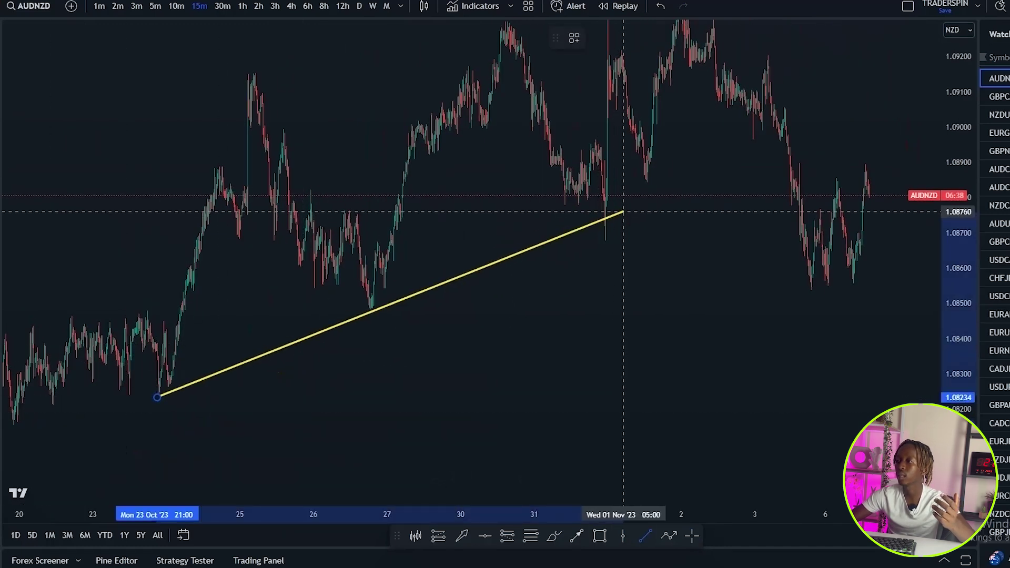
{"action": "left_click", "coordinate": [624, 209]}
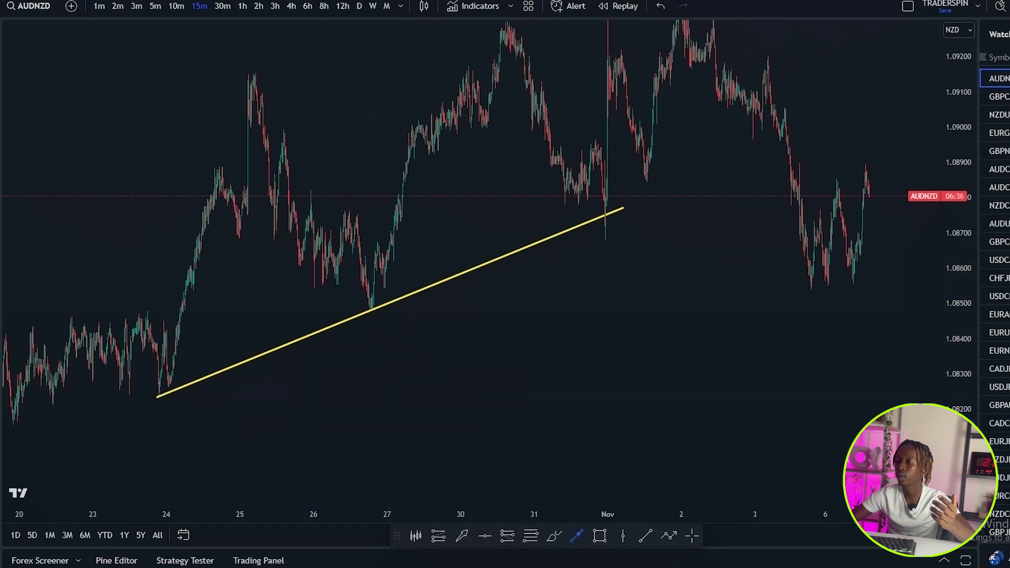
Mark the trend line's three touches with arrows below the 23 October, 26 October and 1 November lows.
{"action": "left_click", "coordinate": [184, 412]}
{"action": "left_click", "coordinate": [577, 536]}
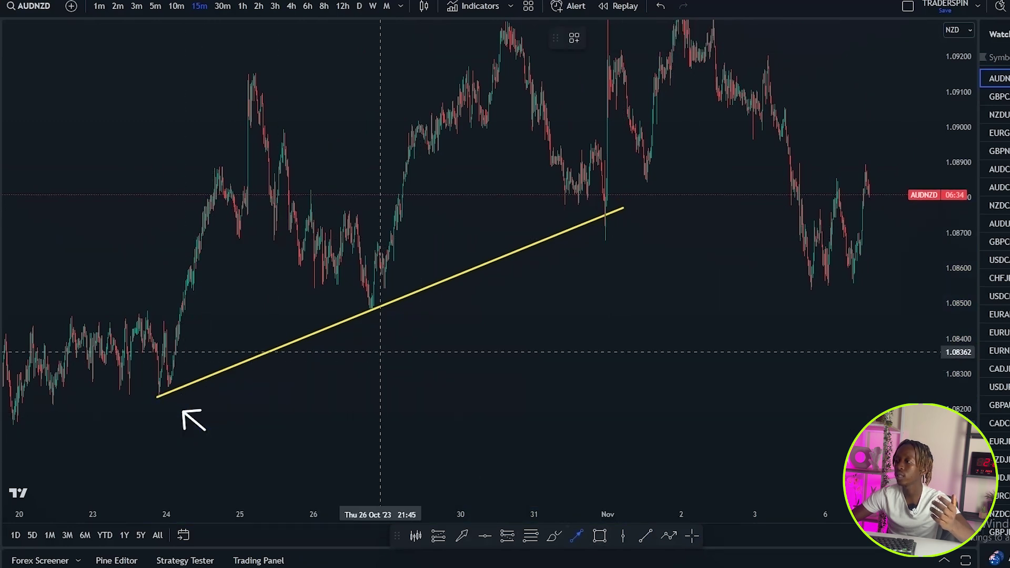
{"action": "left_click", "coordinate": [385, 352]}
{"action": "left_click", "coordinate": [379, 327]}
{"action": "left_click", "coordinate": [626, 345]}
{"action": "left_click", "coordinate": [577, 535]}
{"action": "left_click", "coordinate": [614, 299]}
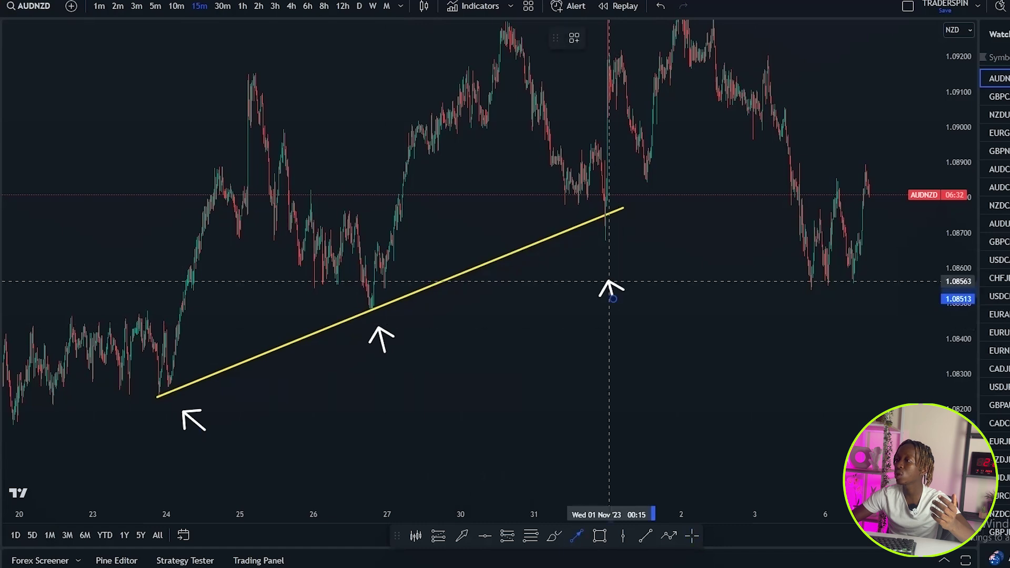
{"action": "left_click", "coordinate": [605, 255]}
Examine the candles around the trend line's third touch near 1 November and the price move that follows.
{"action": "scroll", "coordinate": [681, 300], "scroll_direction": "up", "scroll_amount": 10}
{"action": "left_click_drag", "start_coordinate": [285, 292], "coordinate": [390, 286]}
{"action": "scroll", "coordinate": [389, 287], "scroll_direction": "left", "scroll_amount": 6}
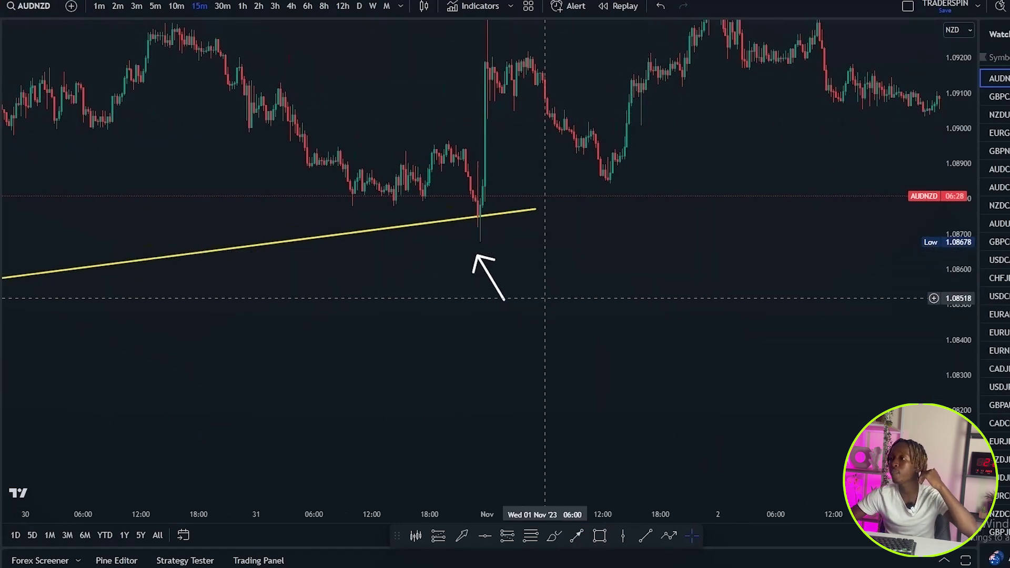
{"action": "scroll", "coordinate": [421, 274], "scroll_direction": "down", "scroll_amount": 3}
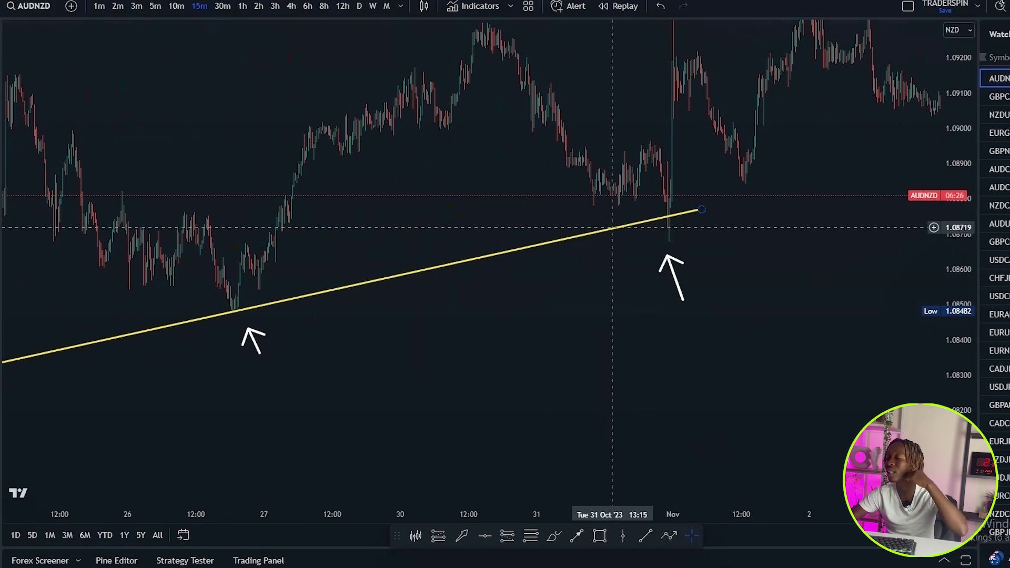
{"action": "scroll", "coordinate": [545, 400], "scroll_direction": "down", "scroll_amount": 1}
{"action": "left_click_drag", "start_coordinate": [730, 346], "coordinate": [732, 381]}
{"action": "scroll", "coordinate": [732, 381], "scroll_direction": "up", "scroll_amount": 4}
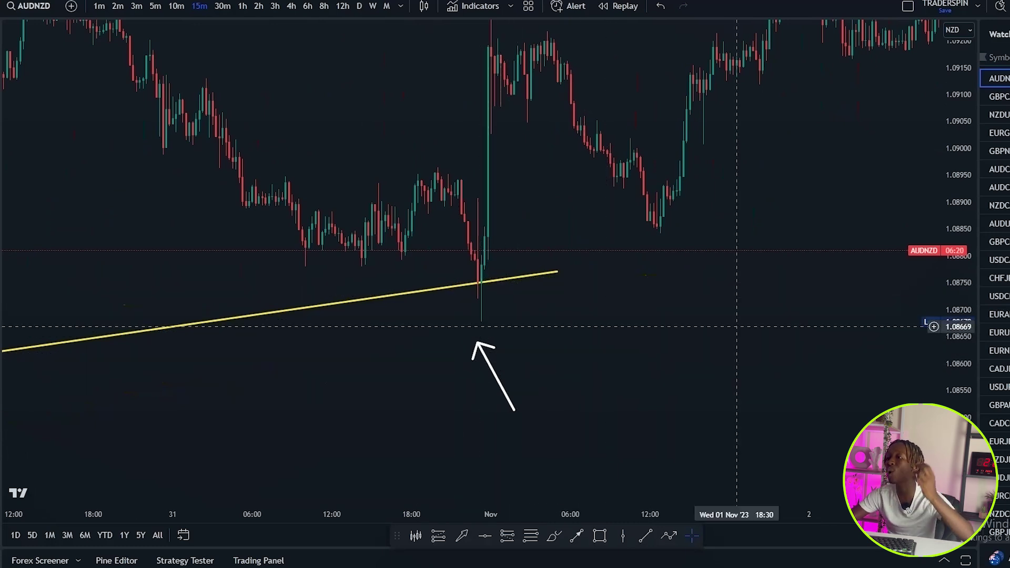
{"action": "left_click_drag", "start_coordinate": [607, 327], "coordinate": [615, 323]}
{"action": "scroll", "coordinate": [622, 318], "scroll_direction": "up", "scroll_amount": 2}
{"action": "left_click_drag", "start_coordinate": [354, 310], "coordinate": [449, 291]}
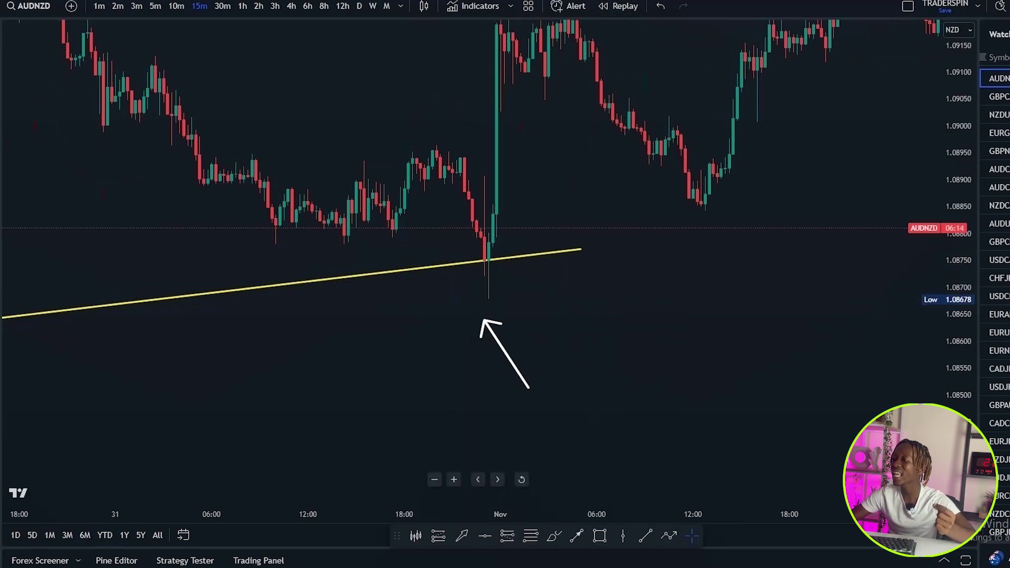
Enclose the 31 October consolidation with a lower line from 1.08759 to 1.08846 and an upper line from about 1.0890 to 1.0900.
{"action": "left_click", "coordinate": [645, 535]}
{"action": "left_click_drag", "start_coordinate": [341, 248], "coordinate": [560, 209]}
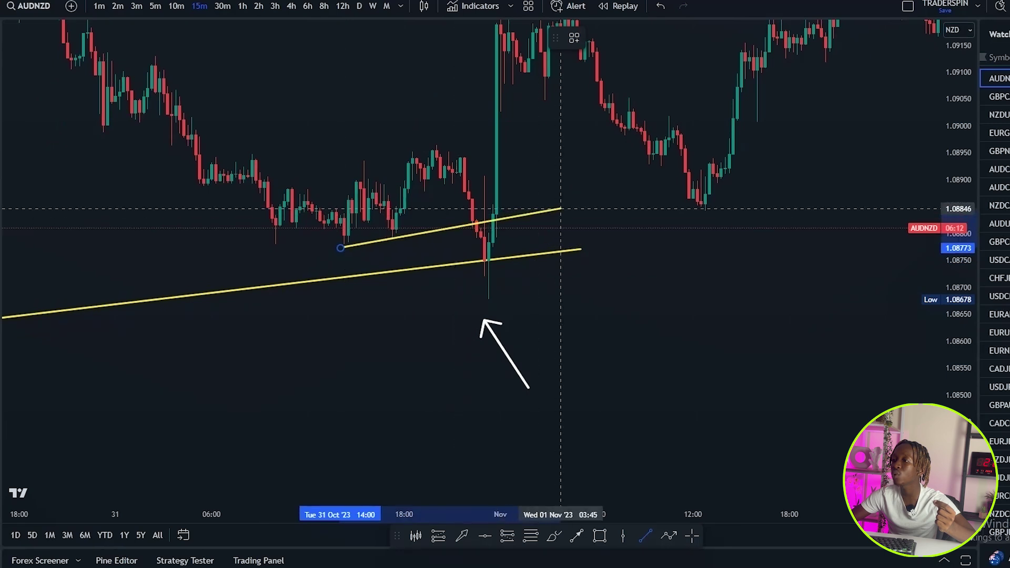
{"action": "left_click_drag", "start_coordinate": [341, 246], "coordinate": [267, 255]}
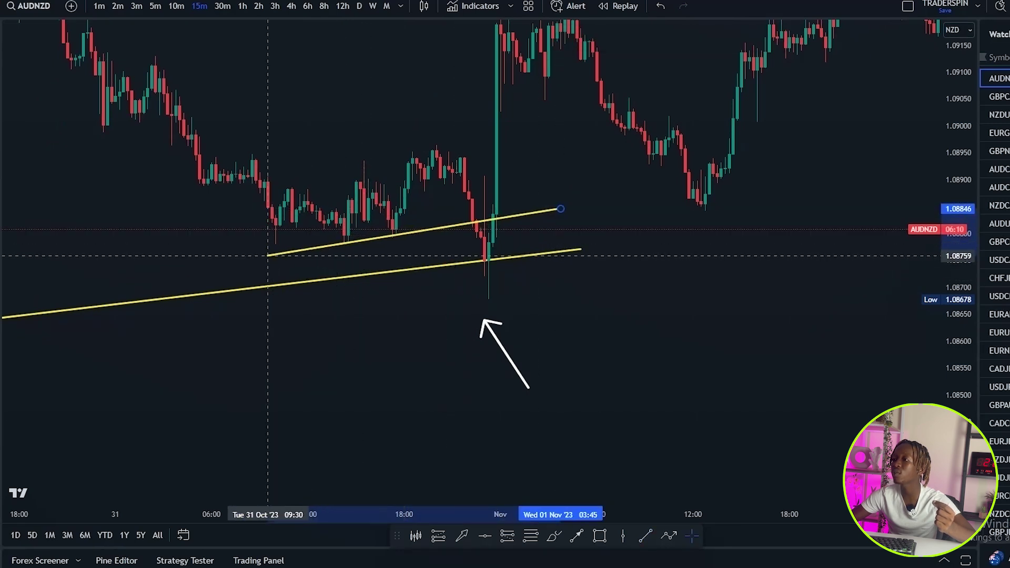
{"action": "left_click", "coordinate": [646, 536]}
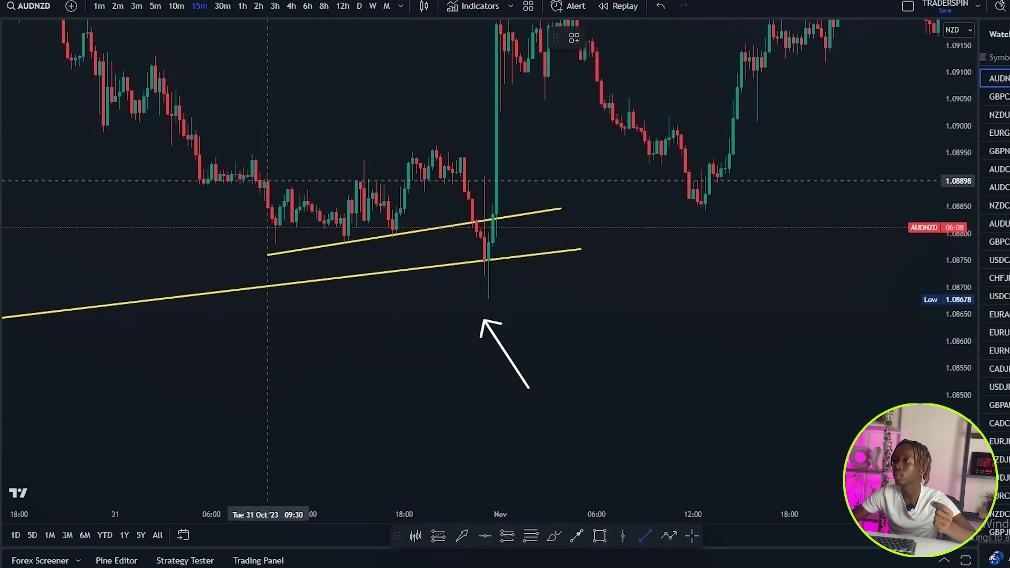
{"action": "left_click_drag", "start_coordinate": [268, 179], "coordinate": [508, 127]}
Start a bar replay from 31 October 23:00, where price breaks below the short-term channel.
{"action": "scroll", "coordinate": [747, 278], "scroll_direction": "down", "scroll_amount": 3}
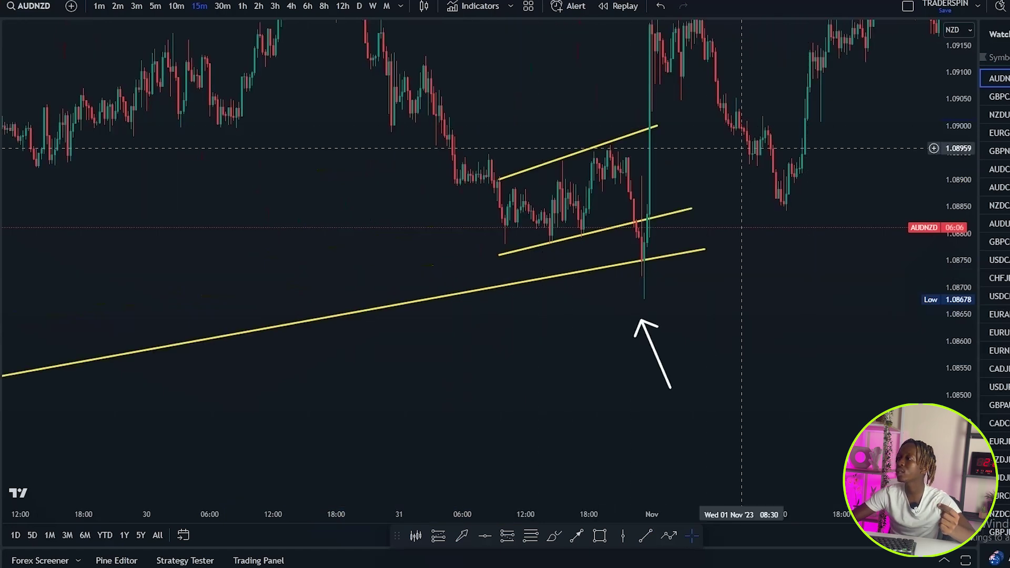
{"action": "left_click_drag", "start_coordinate": [748, 279], "coordinate": [642, 334]}
{"action": "left_click_drag", "start_coordinate": [959, 108], "coordinate": [958, 231]}
{"action": "left_click_drag", "start_coordinate": [776, 341], "coordinate": [713, 359]}
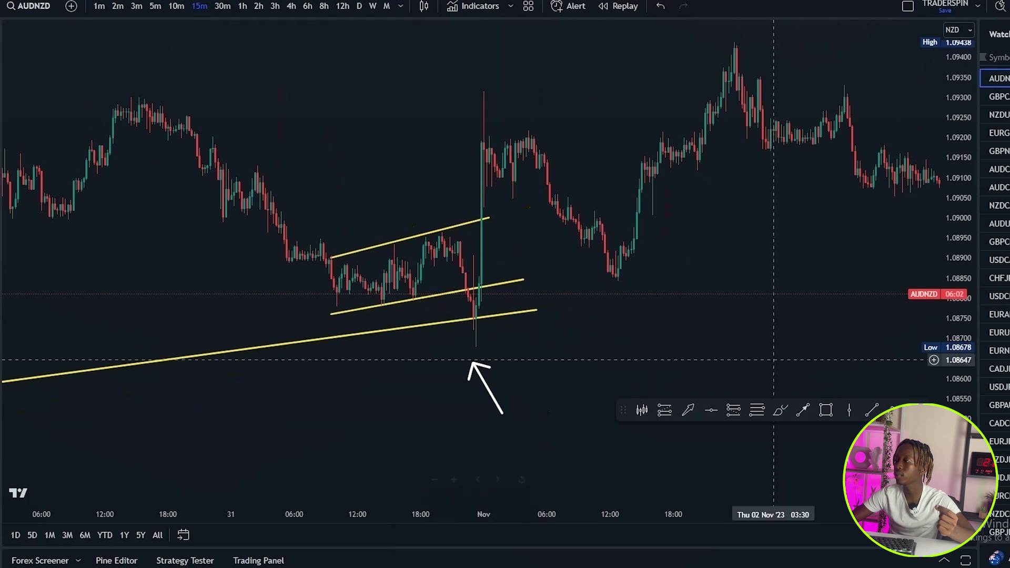
{"action": "left_click", "coordinate": [620, 6]}
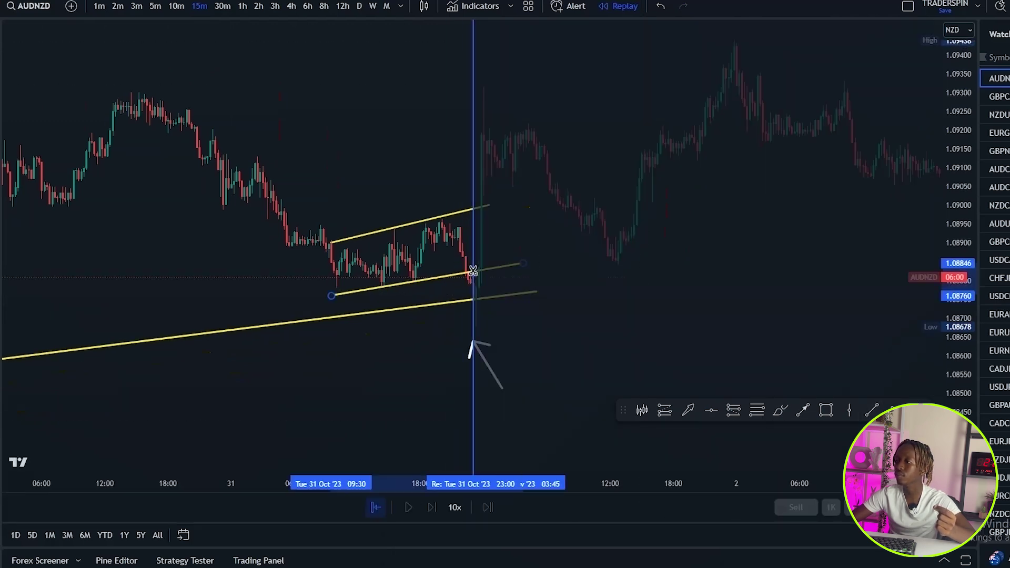
{"action": "left_click", "coordinate": [474, 271]}
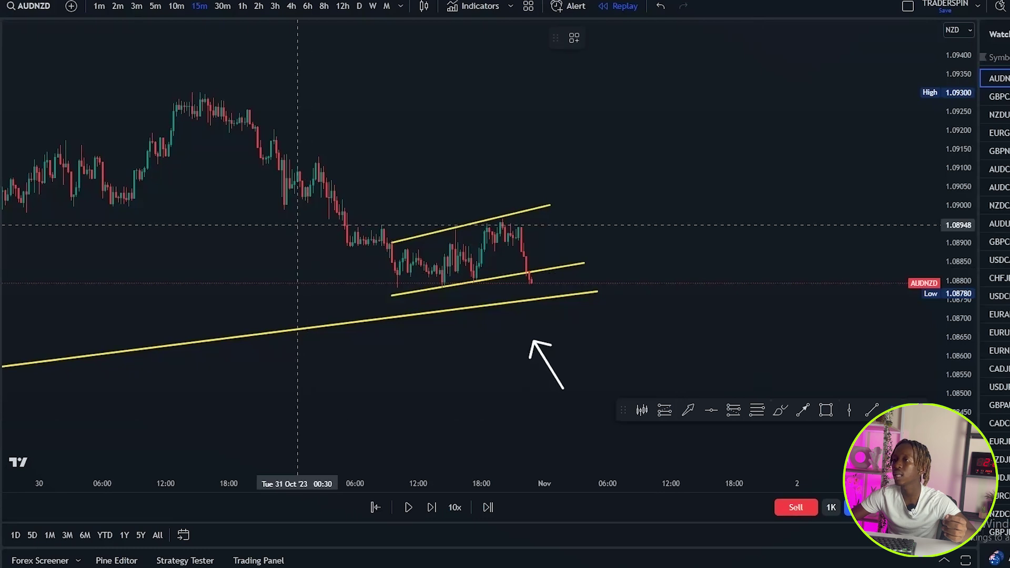
Draw an arrowed path from about 1.0920 down into the channel, zigzagging through it to the larger trend line, and up to about 1.0938.
{"action": "left_click", "coordinate": [221, 128]}
{"action": "left_click", "coordinate": [397, 291]}
{"action": "left_click", "coordinate": [410, 238]}
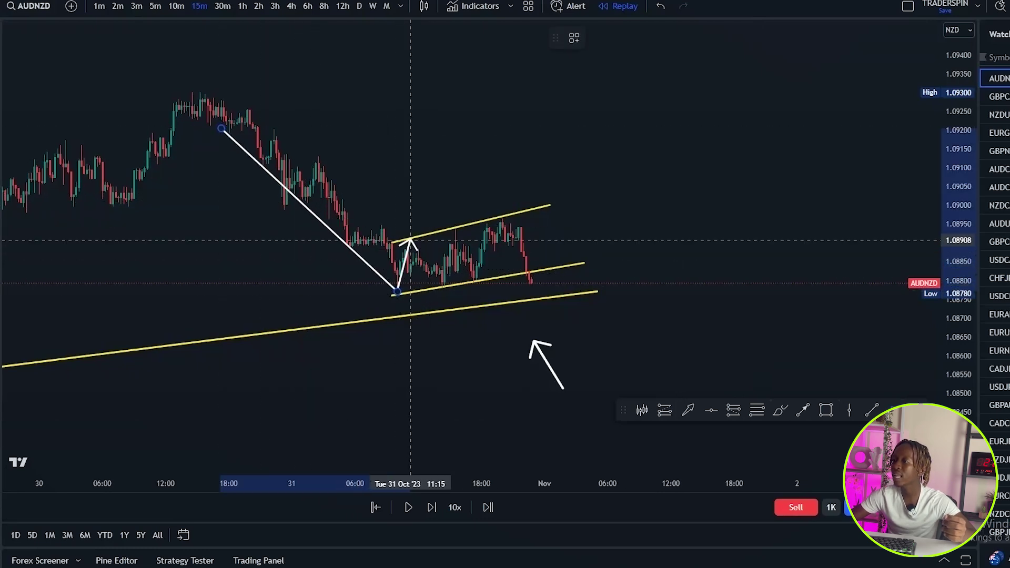
{"action": "left_click", "coordinate": [463, 226]}
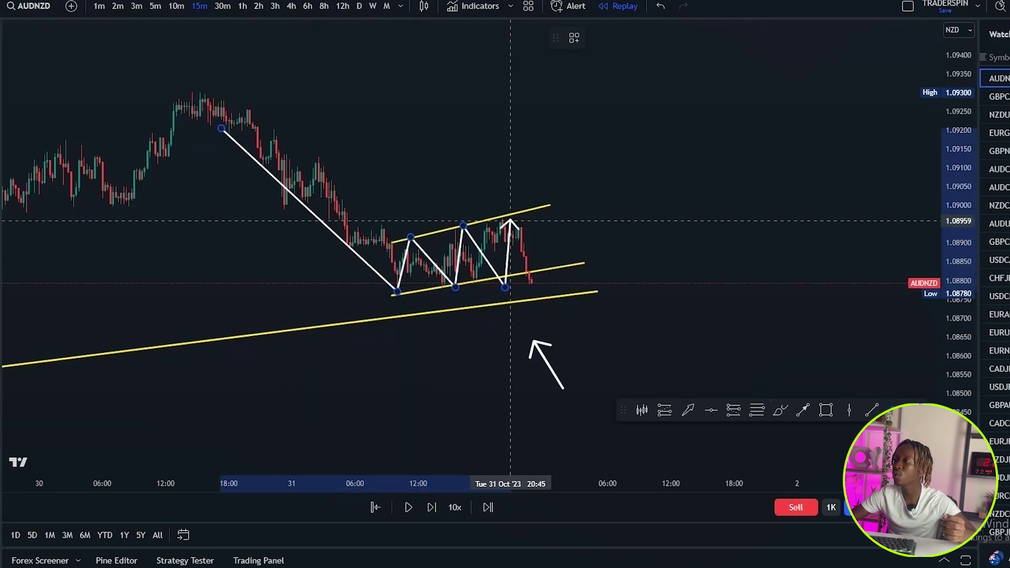
{"action": "left_click", "coordinate": [511, 221]}
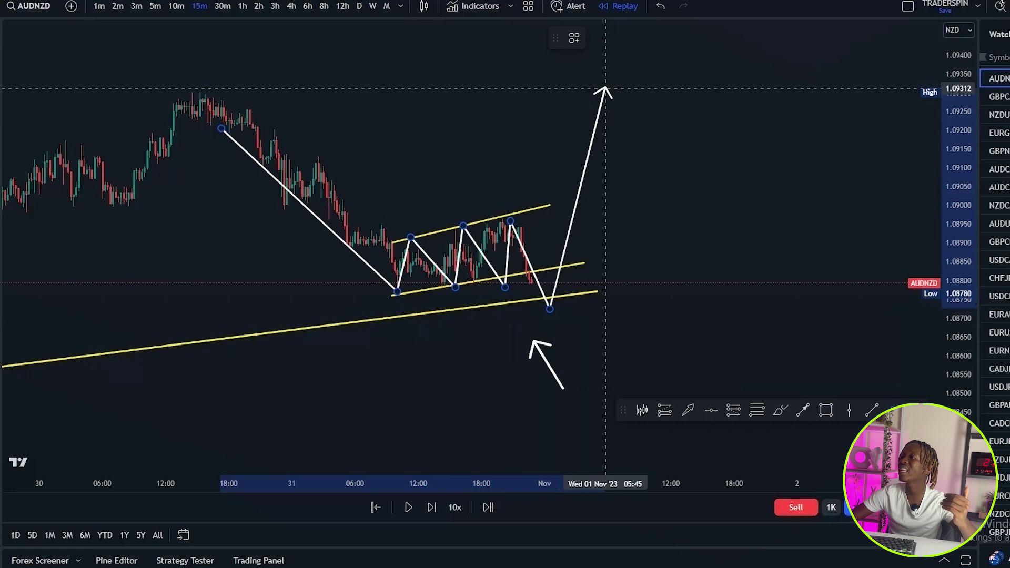
{"action": "double_click", "coordinate": [613, 63]}
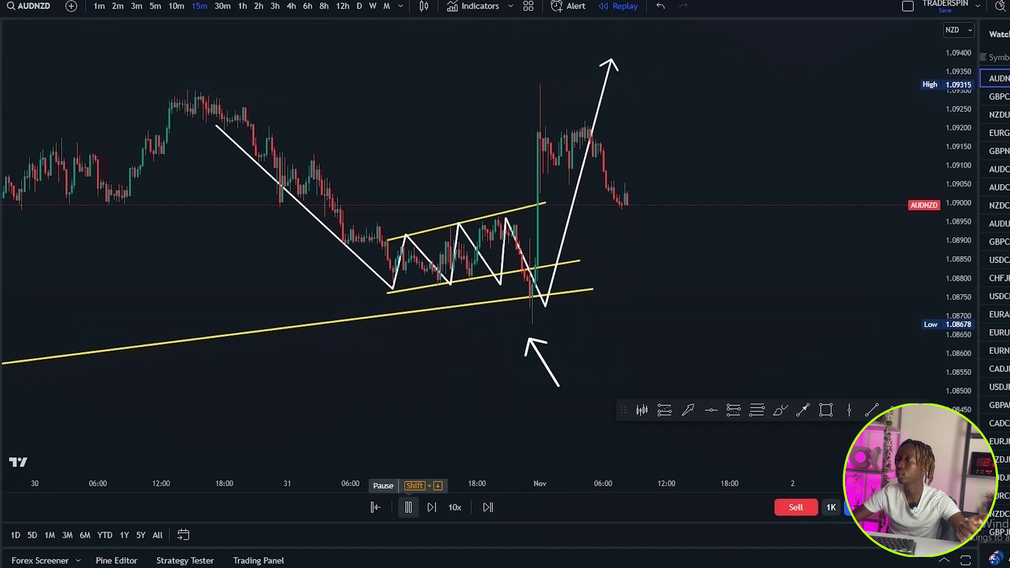
Play the bar replay forward at 10x to 2 November and pause it.
{"action": "left_click", "coordinate": [408, 507]}
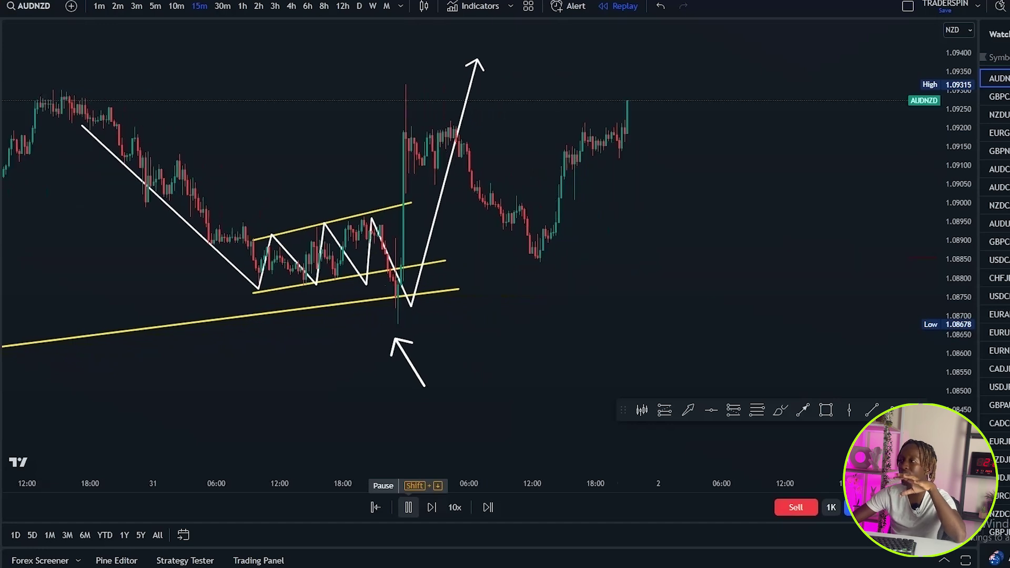
{"action": "left_click", "coordinate": [408, 508]}
{"action": "scroll", "coordinate": [545, 423], "scroll_direction": "down", "scroll_amount": 5}
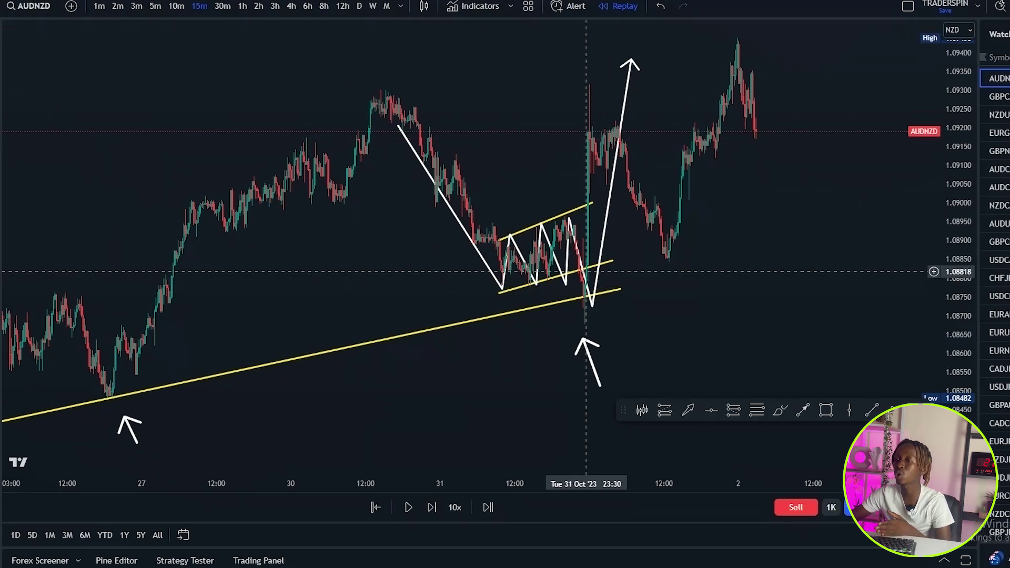
Clear the drawings and redraw the 31 October channel with a lower line from 1.08770 to 1.08837 and an upper line from 1.08943 to 1.08975.
{"action": "scroll", "coordinate": [569, 327], "scroll_direction": "up", "scroll_amount": 4}
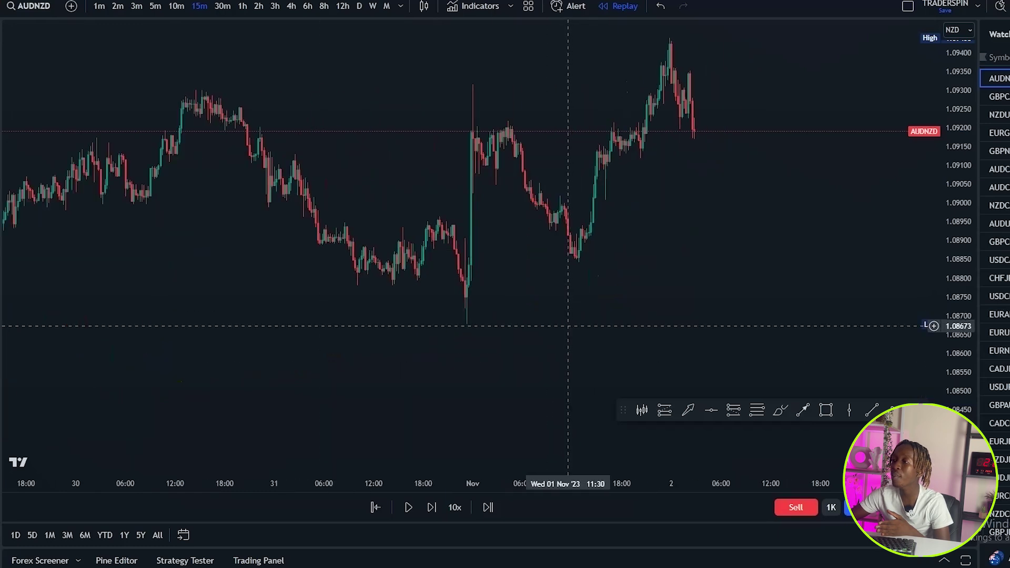
{"action": "left_click_drag", "start_coordinate": [959, 263], "coordinate": [959, 157]}
{"action": "left_click_drag", "start_coordinate": [635, 256], "coordinate": [730, 238]}
{"action": "scroll", "coordinate": [473, 300], "scroll_direction": "up", "scroll_amount": 2}
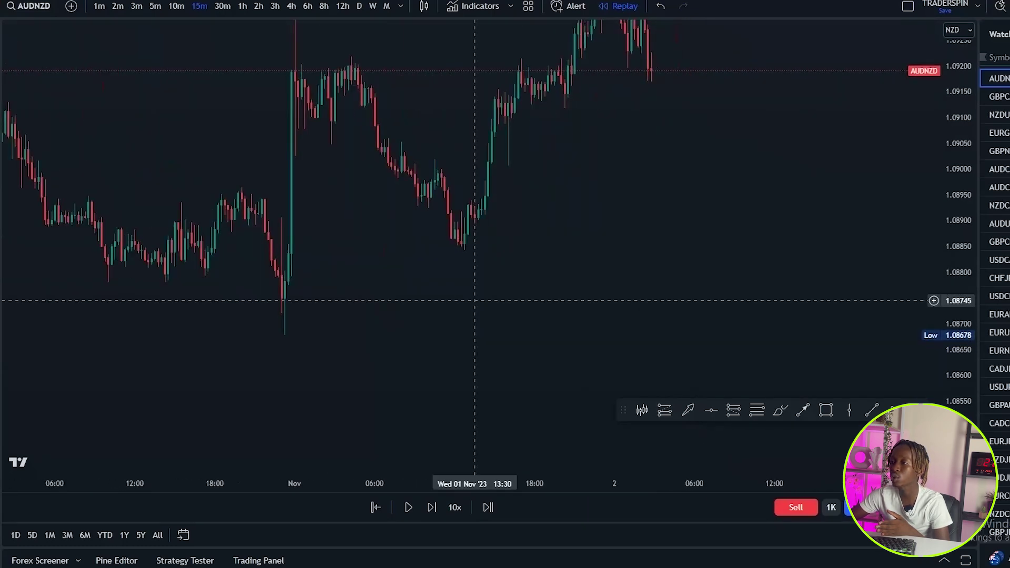
{"action": "left_click_drag", "start_coordinate": [473, 300], "coordinate": [795, 248]}
{"action": "left_click_drag", "start_coordinate": [531, 308], "coordinate": [424, 337]}
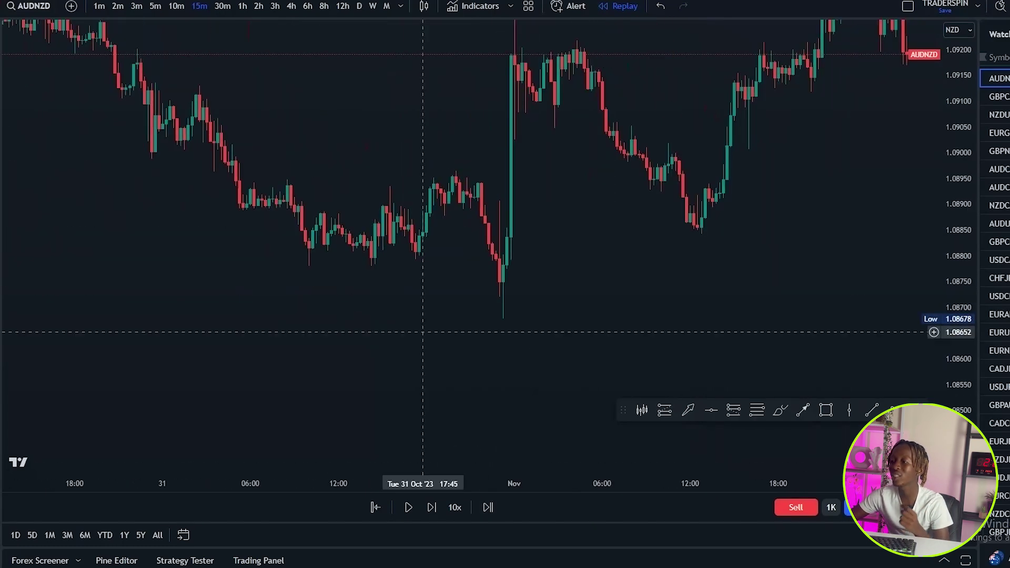
{"action": "left_click", "coordinate": [872, 410]}
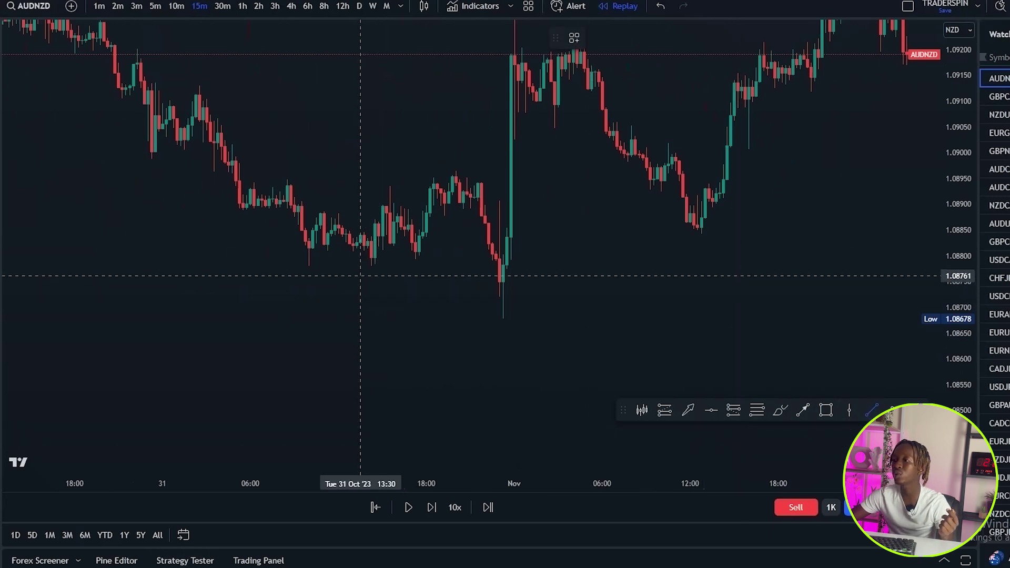
{"action": "left_click", "coordinate": [305, 272]}
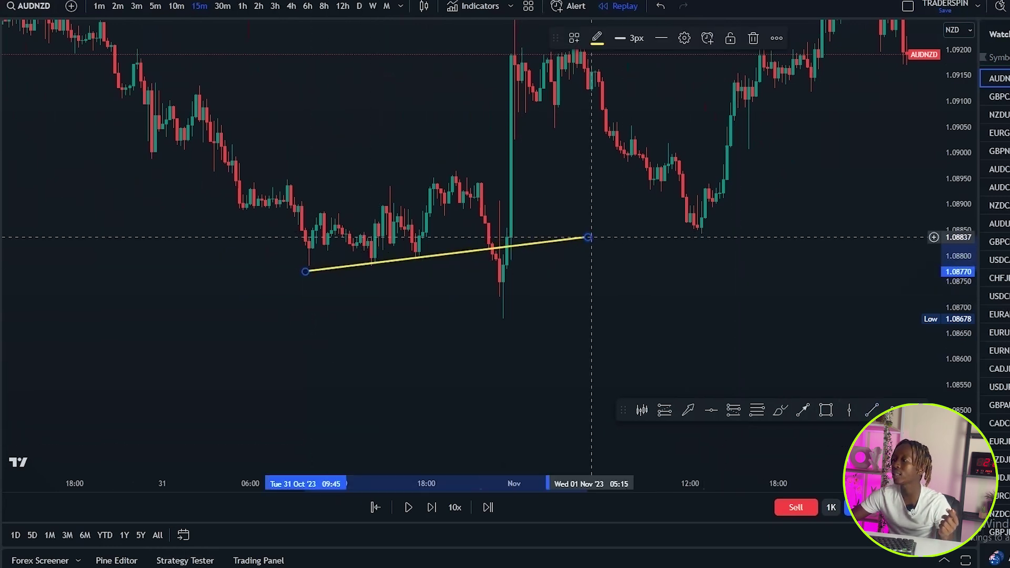
{"action": "left_click", "coordinate": [588, 238]}
{"action": "key", "text": "alt+t"}
{"action": "left_click", "coordinate": [284, 182]}
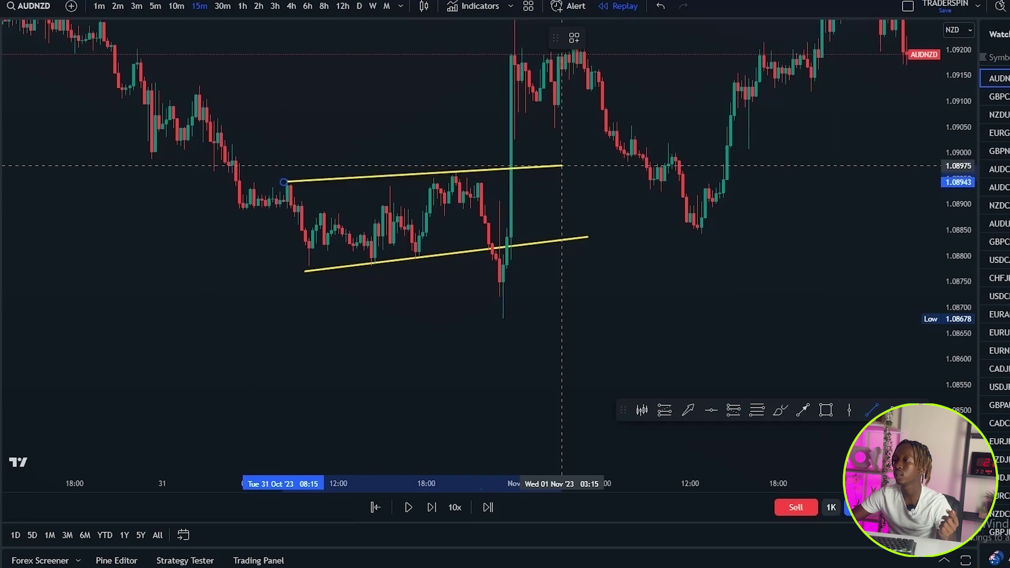
{"action": "left_click", "coordinate": [562, 166]}
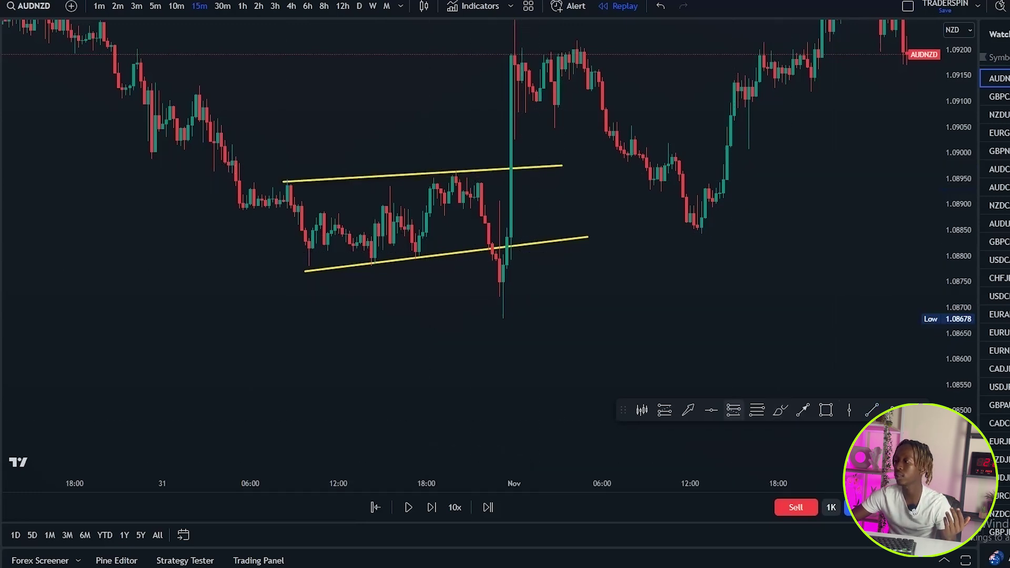
Highlight the break below the channel with a rectangle from 1.08837 on 31 October to 1.08670 on 1 November and remove it.
{"action": "left_click", "coordinate": [827, 410]}
{"action": "left_click", "coordinate": [463, 237]}
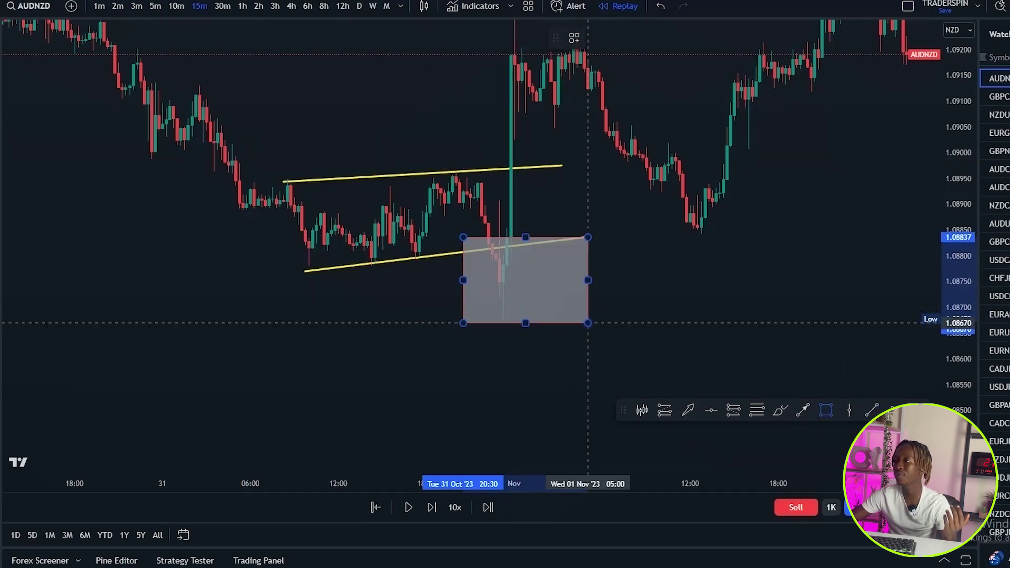
{"action": "left_click", "coordinate": [588, 323]}
{"action": "left_click", "coordinate": [731, 38]}
Redraw the larger trend line from 1.08230 on 23 October through the 26 October low to about 1.0883 on 2 November.
{"action": "scroll", "coordinate": [621, 305], "scroll_direction": "down", "scroll_amount": 5}
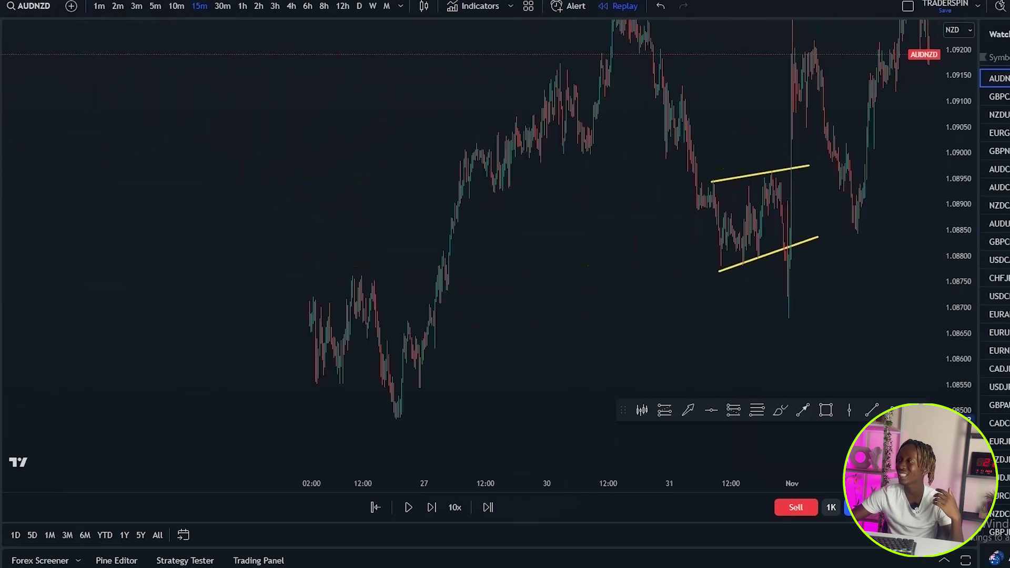
{"action": "scroll", "coordinate": [531, 255], "scroll_direction": "down", "scroll_amount": 5}
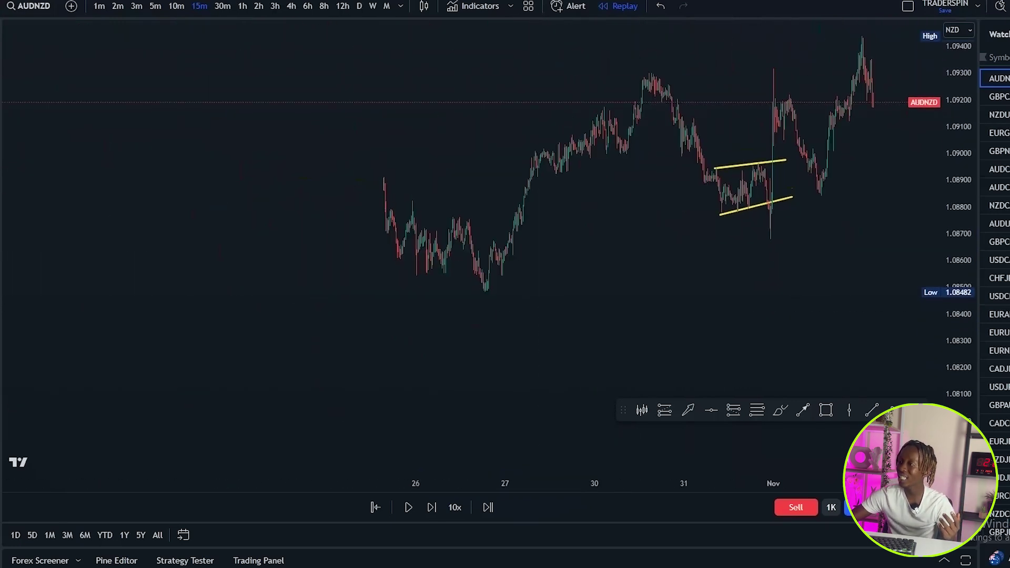
{"action": "scroll", "coordinate": [811, 234], "scroll_direction": "down", "scroll_amount": 5}
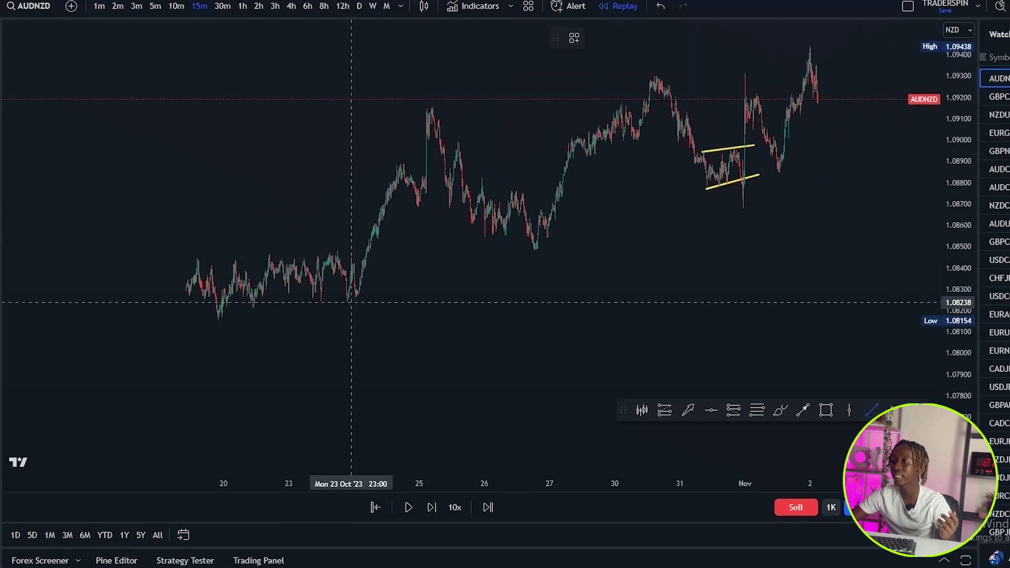
{"action": "left_click", "coordinate": [349, 301]}
{"action": "left_click", "coordinate": [814, 176]}
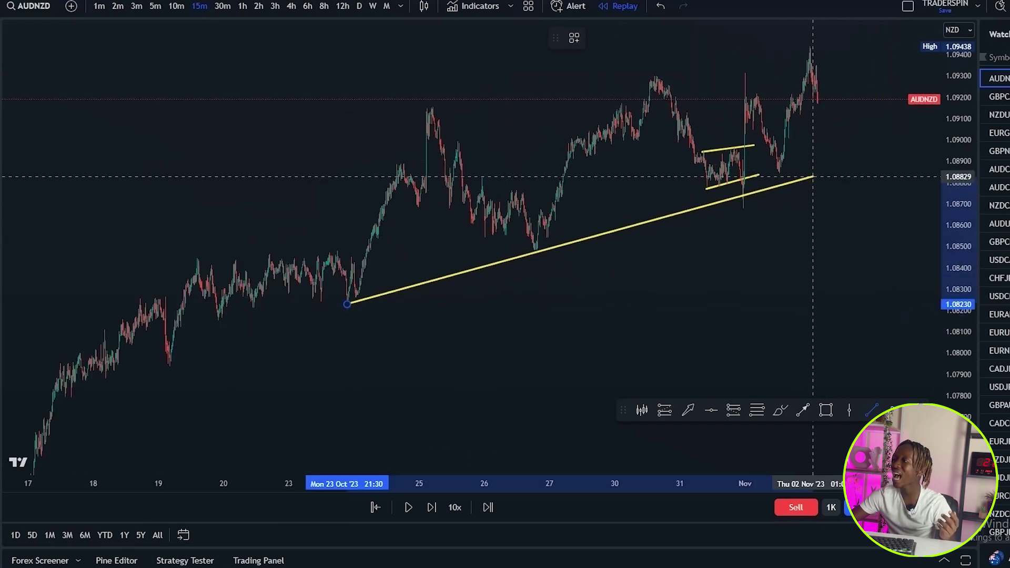
Circle the short-term channel above the larger trend line with a freehand brush stroke.
{"action": "scroll", "coordinate": [855, 269], "scroll_direction": "up", "scroll_amount": 3}
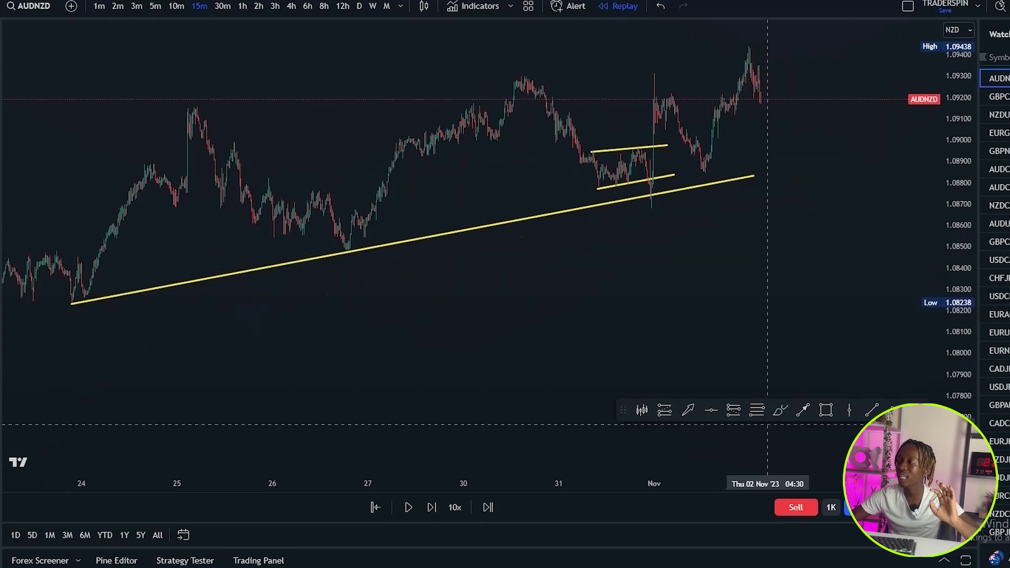
{"action": "mouse_move", "coordinate": [653, 134]}
{"action": "left_mouse_down"}
{"action": "mouse_move", "coordinate": [571, 153]}
{"action": "mouse_move", "coordinate": [683, 158]}
{"action": "mouse_move", "coordinate": [651, 129]}
{"action": "left_mouse_up"}
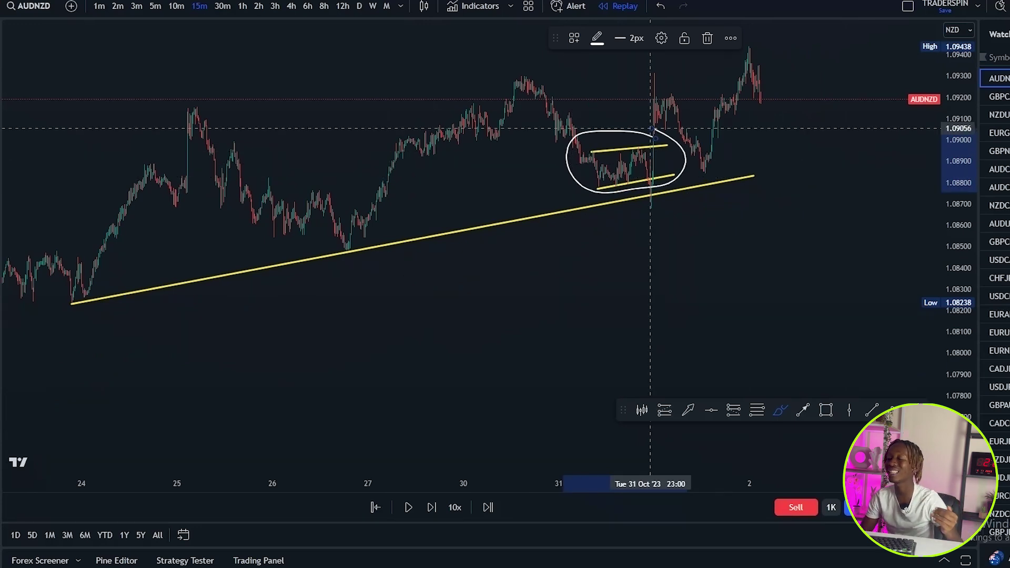